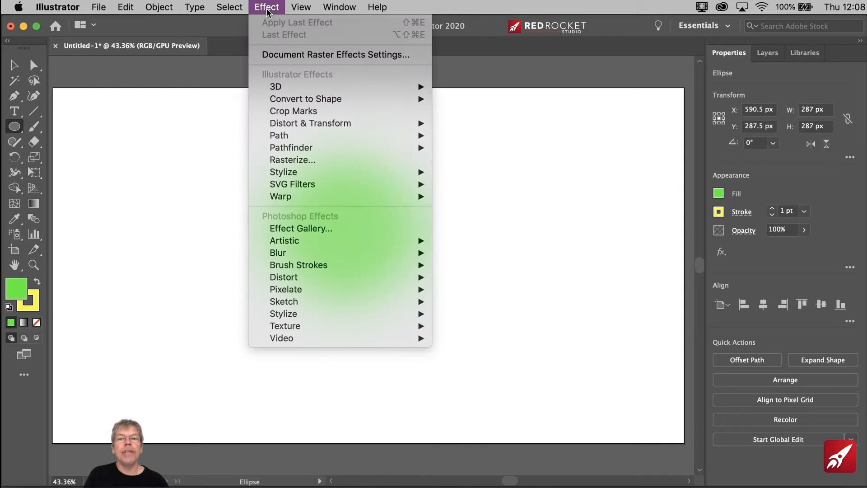
mouse_move(398, 93)
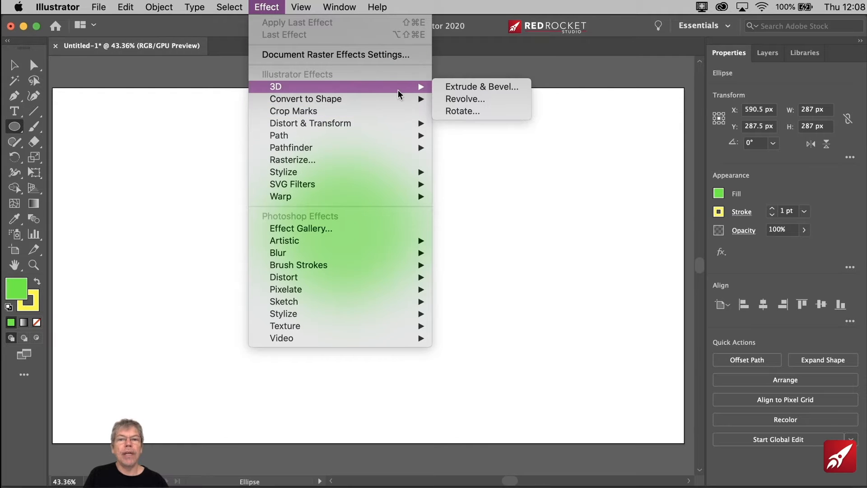
left_click(463, 98)
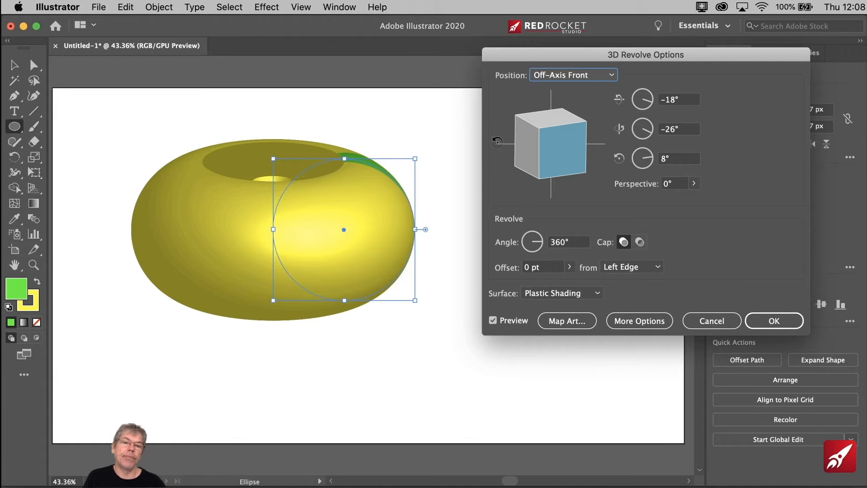
mouse_move(545, 147)
left_mouse_down()
mouse_move(549, 162)
mouse_move(532, 143)
mouse_move(551, 137)
left_mouse_up()
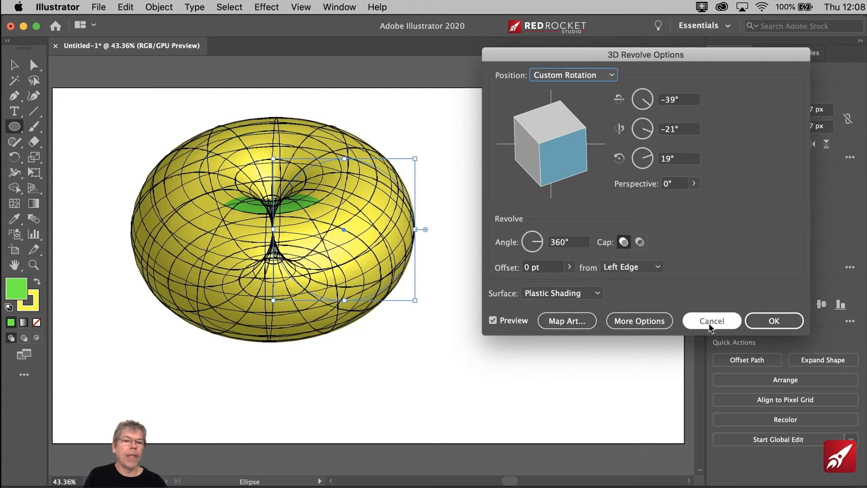
left_click(708, 322)
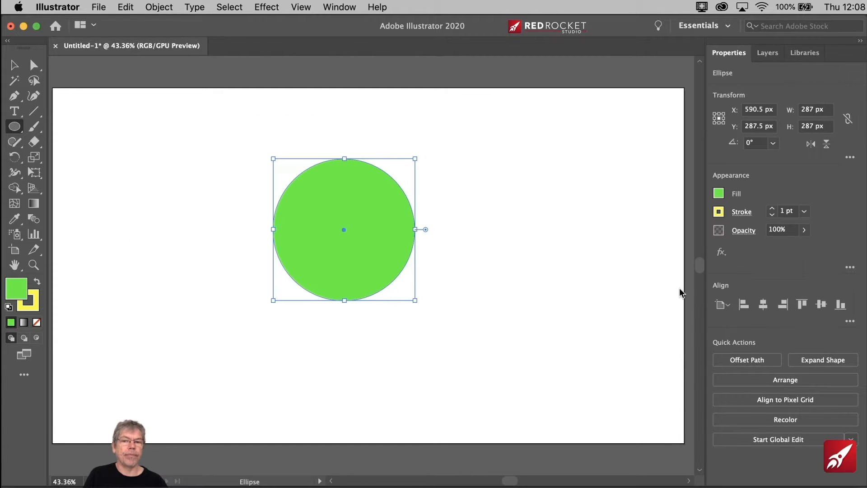
Delete the green circle and draw a new circle about 272 px in diameter near the middle of the artboard
left_click(14, 65)
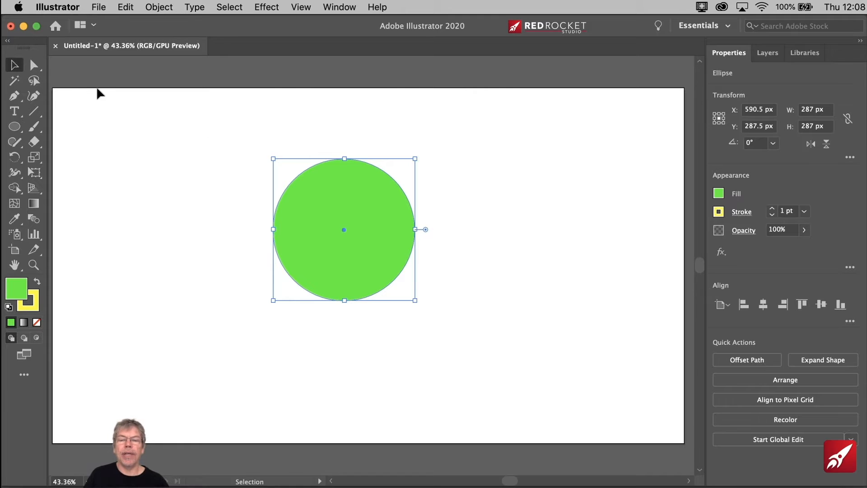
key("Delete")
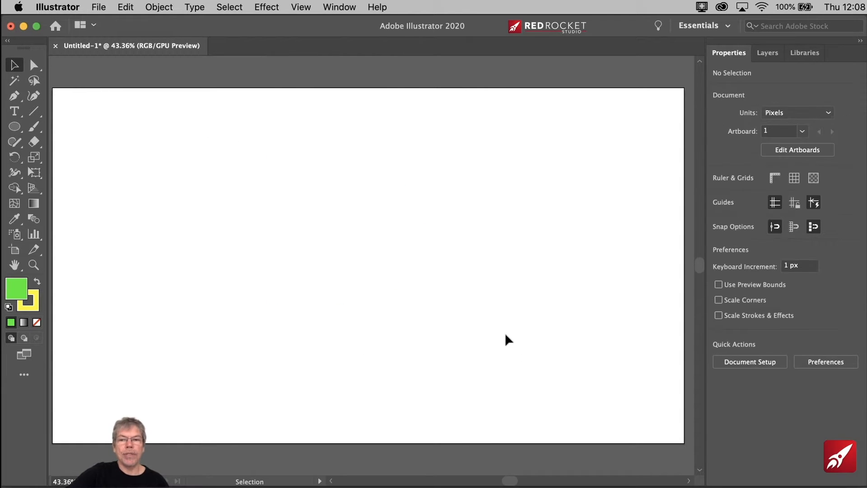
left_click(15, 129)
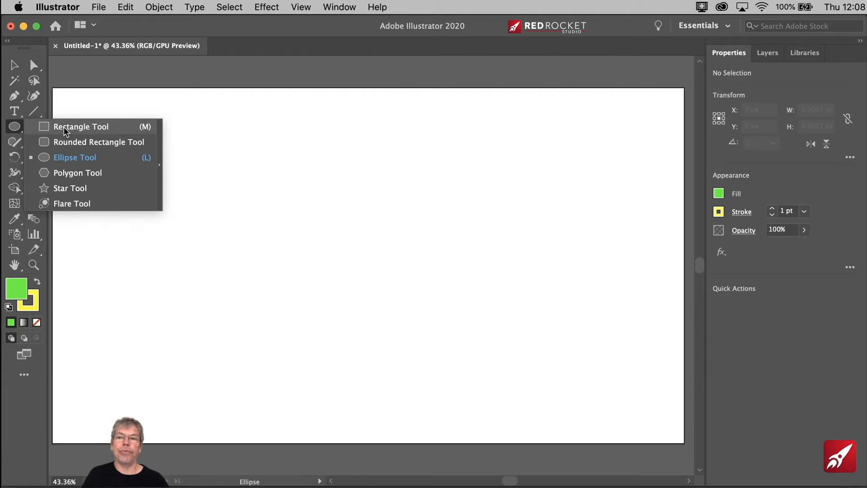
left_click(77, 157)
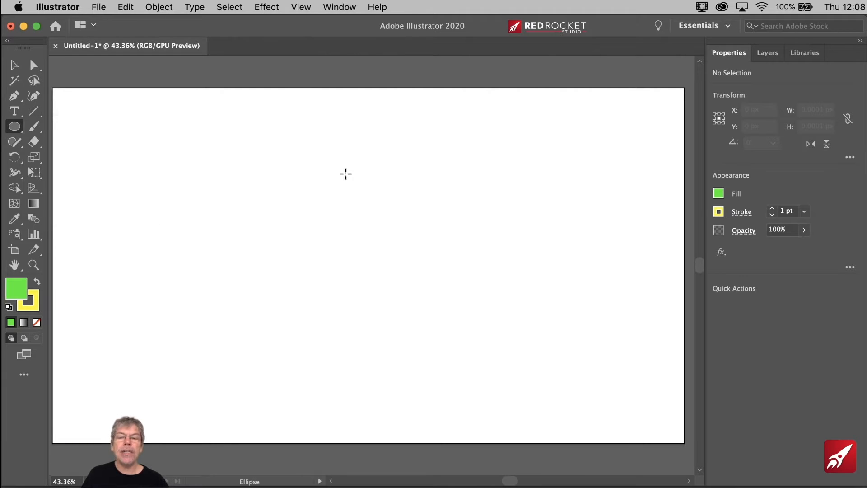
left_click_drag(346, 174, 464, 309)
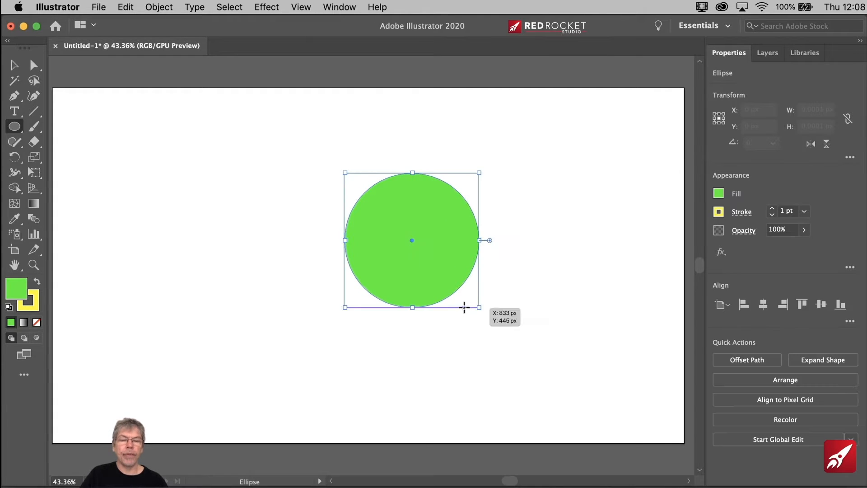
Remove the new circle's stroke and change its fill to bright cyan
left_click(718, 212)
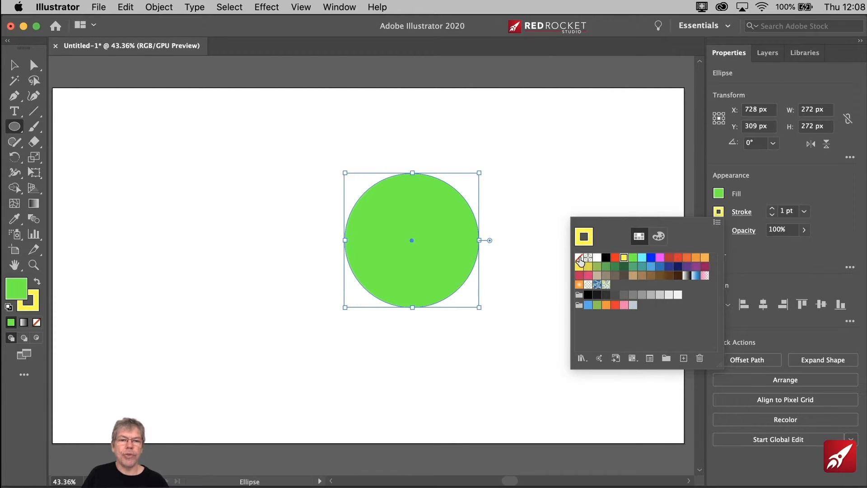
left_click(579, 258)
left_click(720, 193)
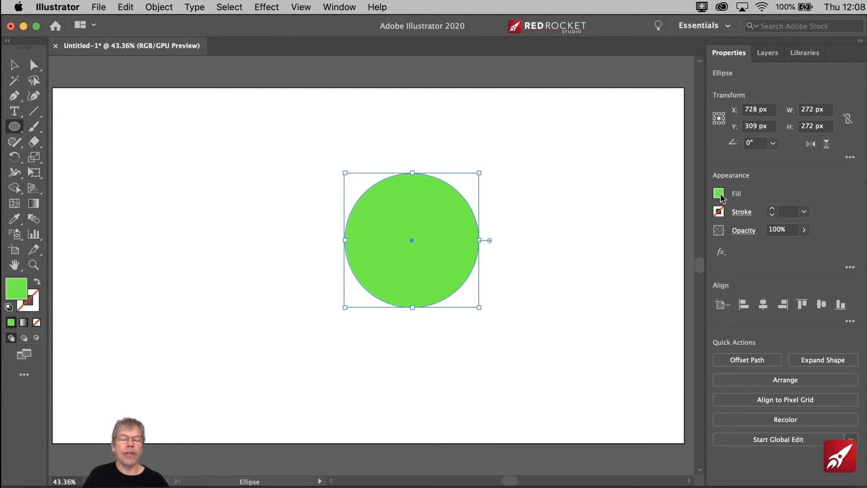
left_click(720, 194)
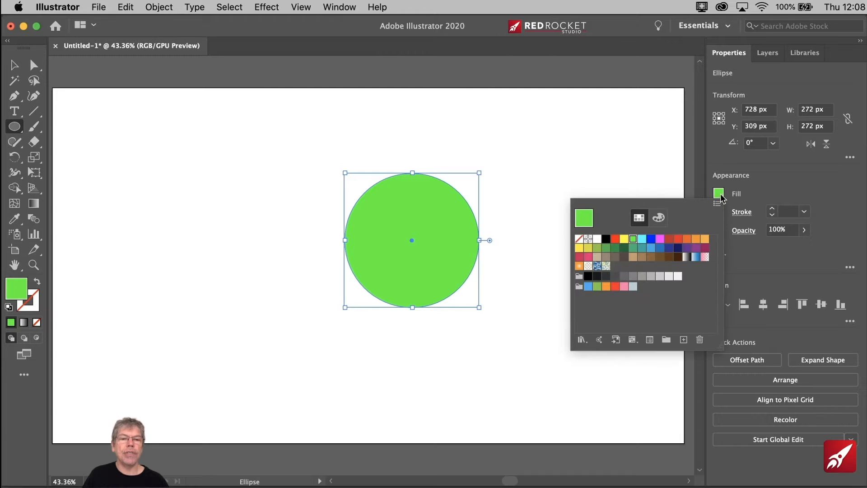
left_click(642, 239)
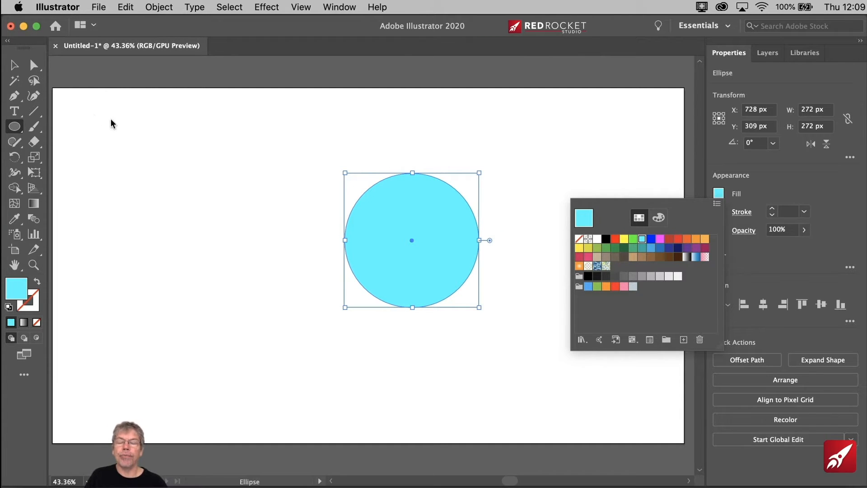
Draw a rectangle about 418 px high that covers exactly the left half of the cyan circle
left_click(14, 129)
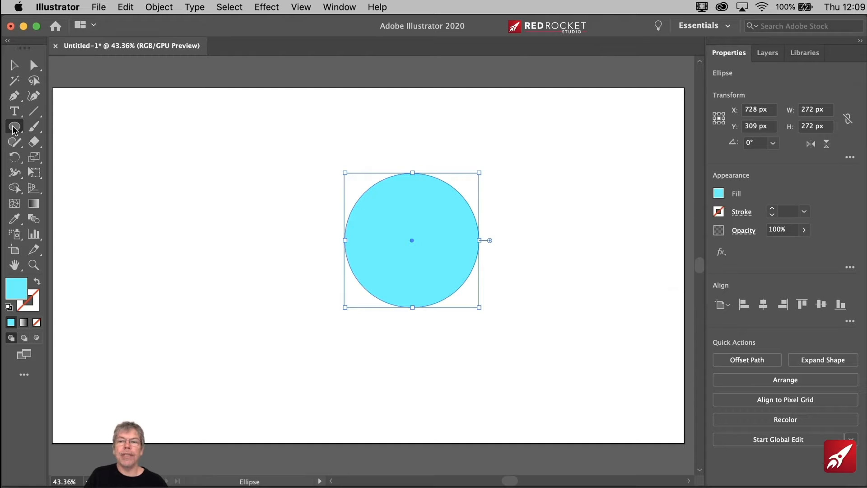
left_click(14, 128)
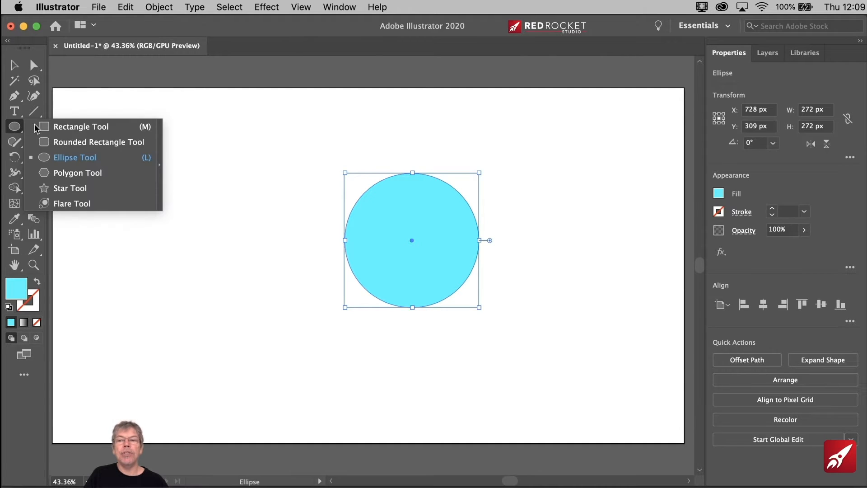
key("m")
mouse_move(261, 133)
left_mouse_down()
mouse_move(412, 343)
mouse_move(384, 342)
mouse_move(412, 340)
left_mouse_up()
Subtract the rectangle from the circle with Minus Front and move the remaining half circle left to about X 706 px
key("v")
left_click_drag(171, 137, 478, 269)
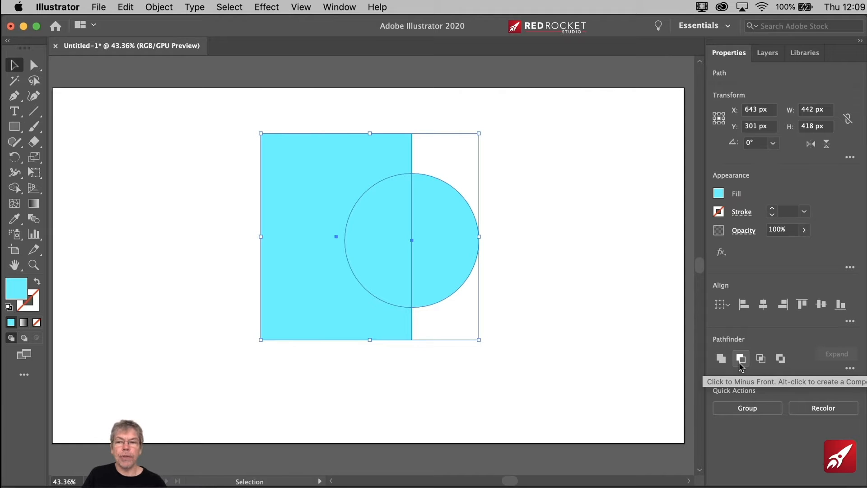
left_click(15, 188)
left_click(15, 190)
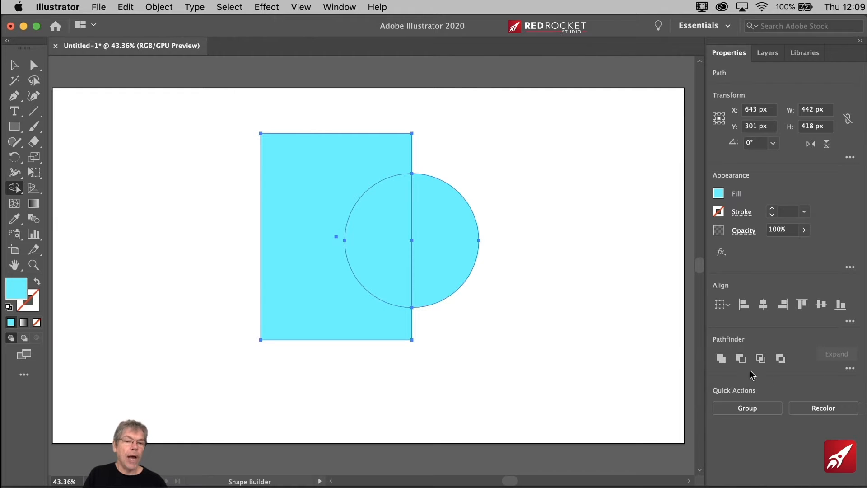
left_click(740, 360)
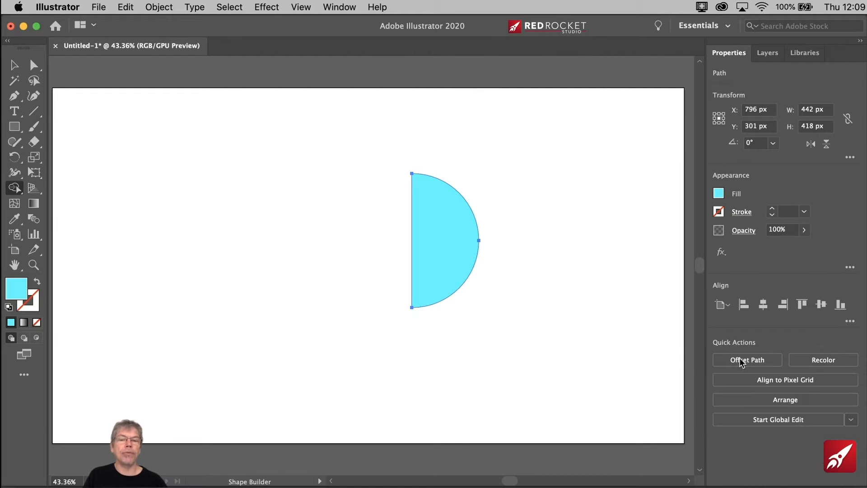
left_click(14, 66)
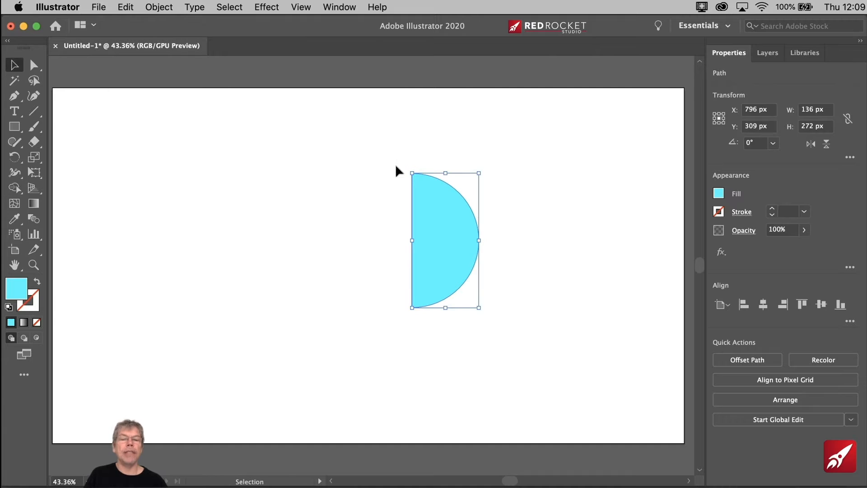
left_click_drag(448, 225, 402, 224)
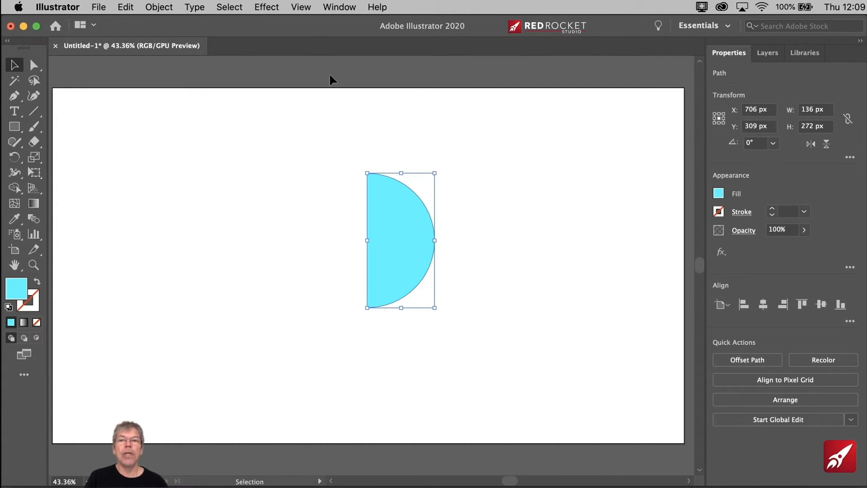
Apply a 360° 3D Revolve effect to the half circle, trying the right edge as axis before settling on the left edge
left_click(271, 8)
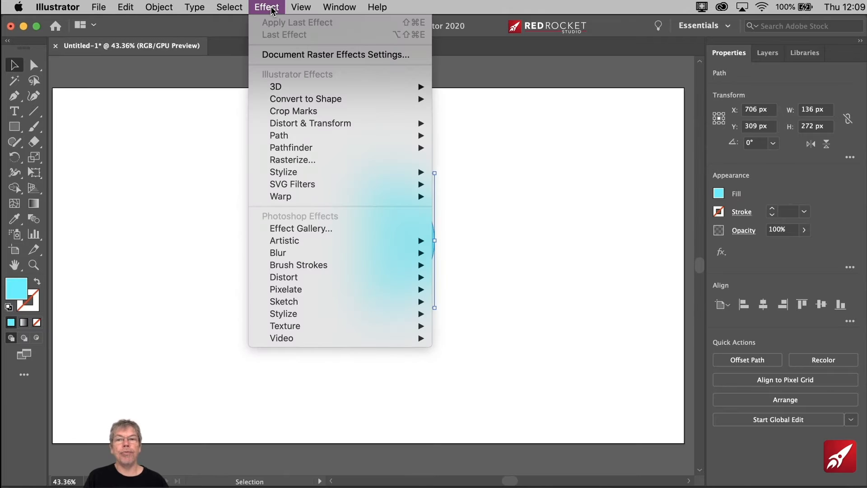
mouse_move(286, 88)
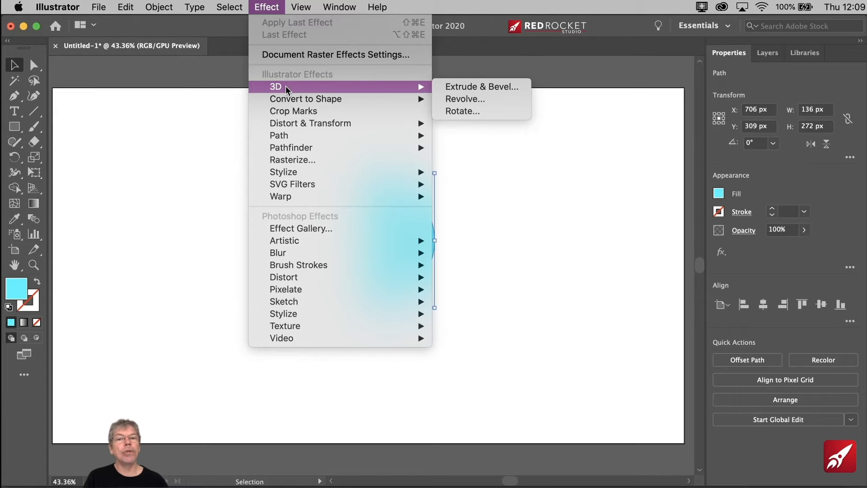
left_click(456, 99)
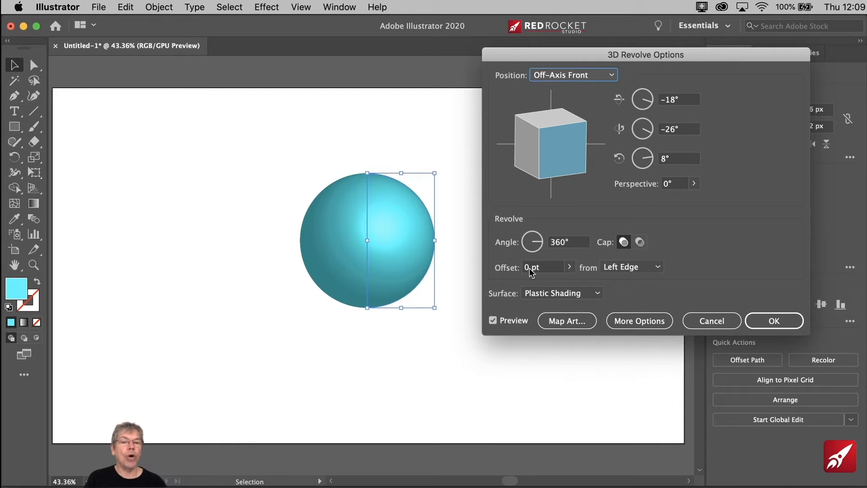
left_click(642, 270)
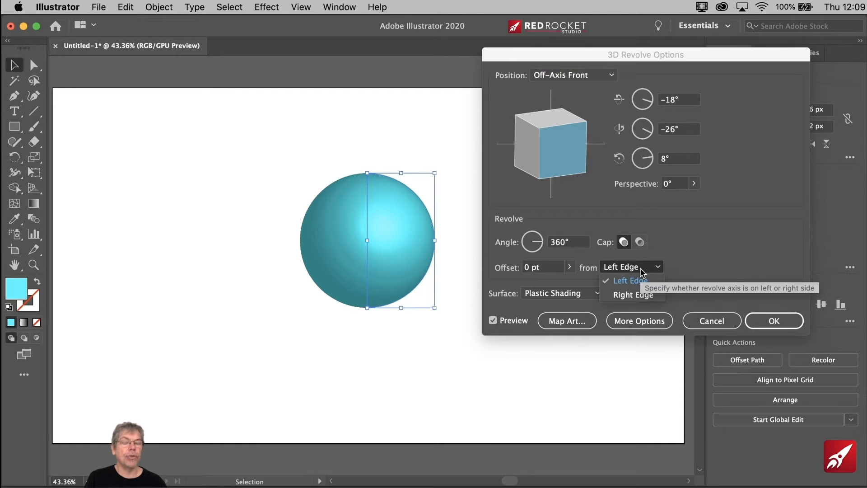
left_click(632, 295)
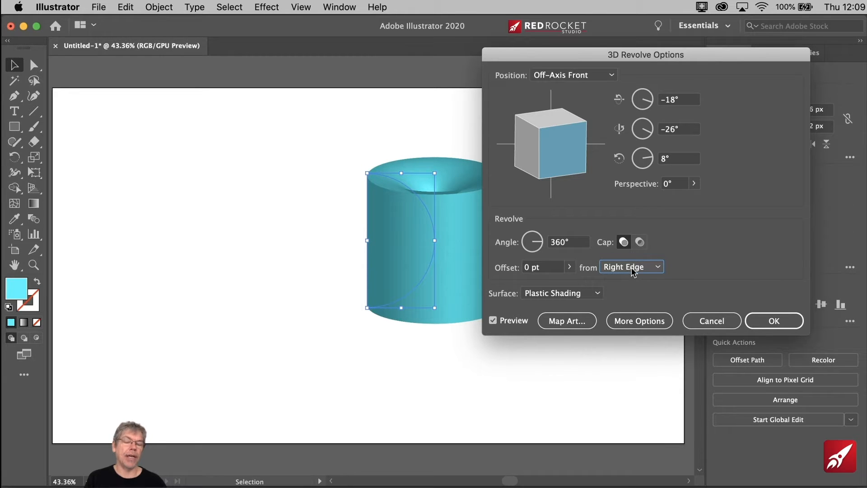
left_click(631, 267)
left_click(629, 279)
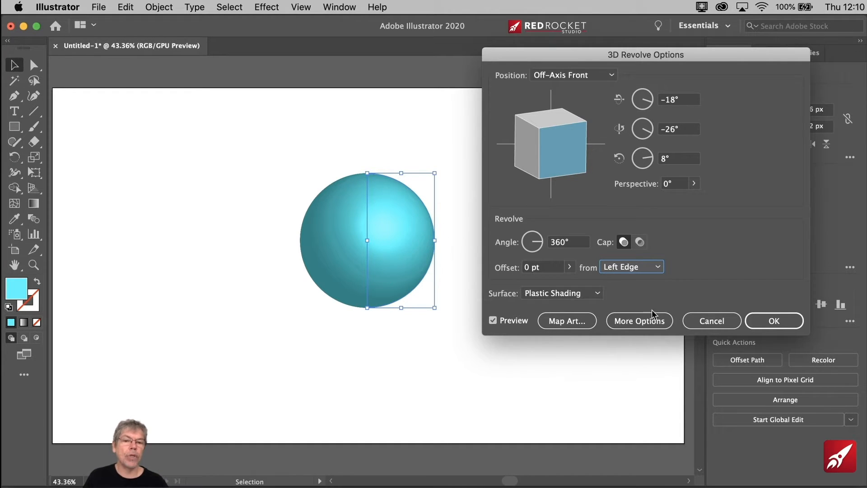
left_click(774, 321)
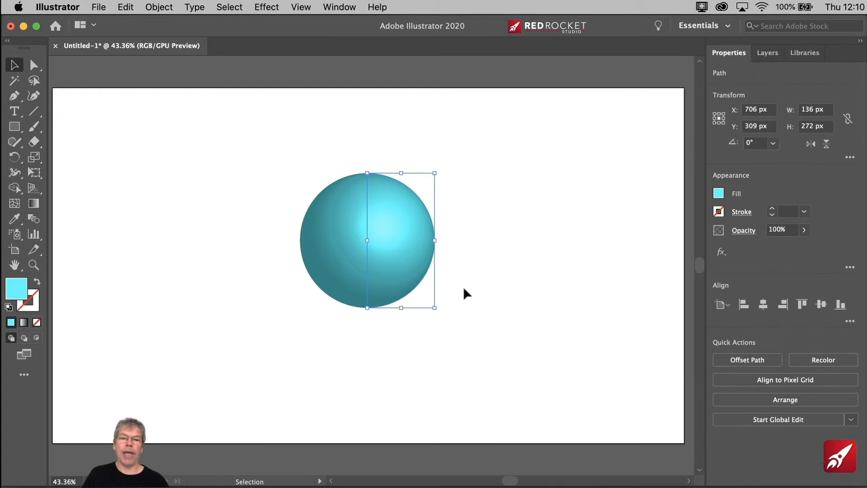
Move the sphere to about X 450 px, Y 230 px and show the Symbols collection, enlarged to fit all its symbols
left_click_drag(407, 221, 293, 180)
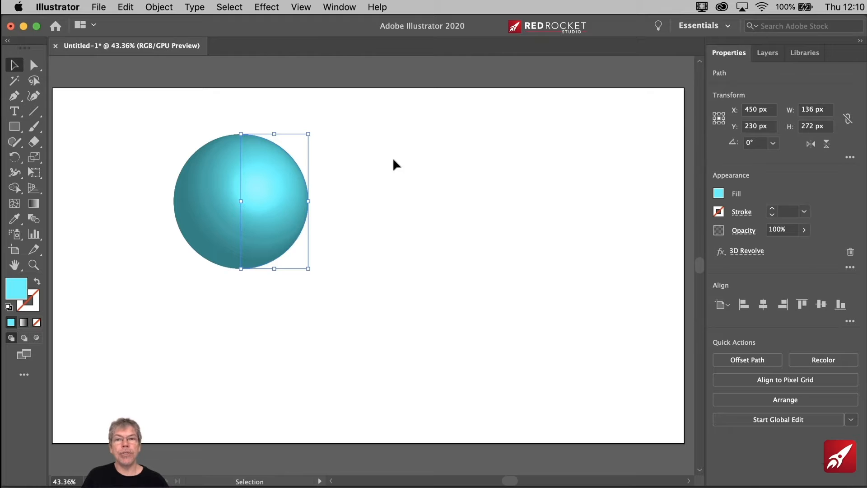
left_click(344, 7)
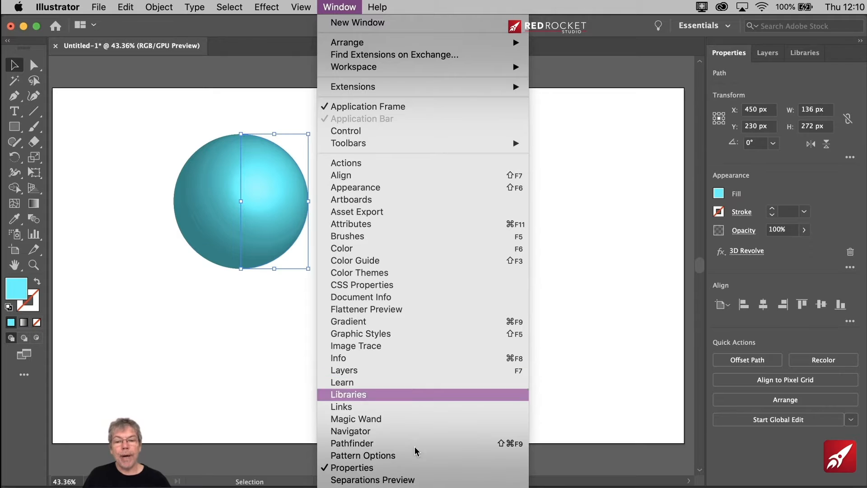
left_click(347, 486)
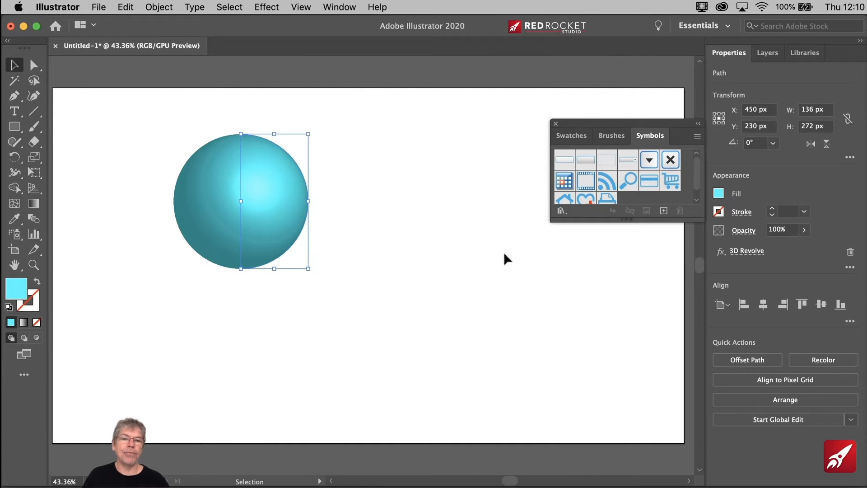
left_click_drag(701, 212, 699, 242)
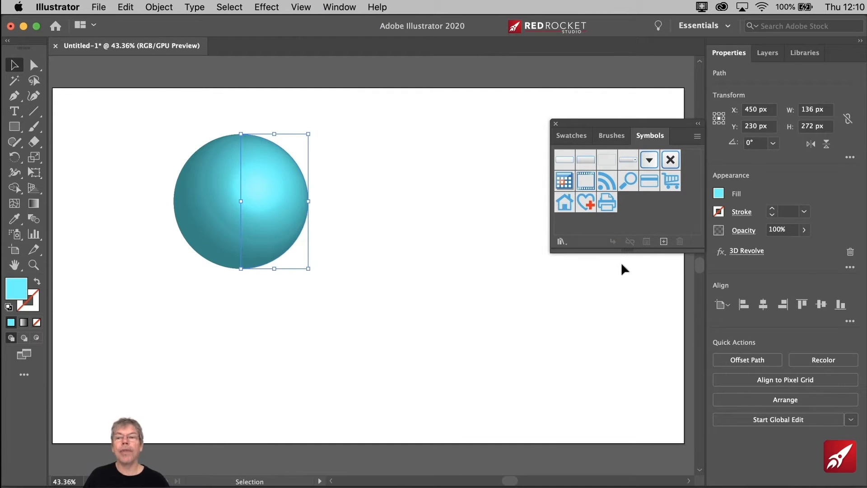
Draw a circle about 124 px in diameter below and right of the sphere and fill it with very light gray
left_click(20, 130)
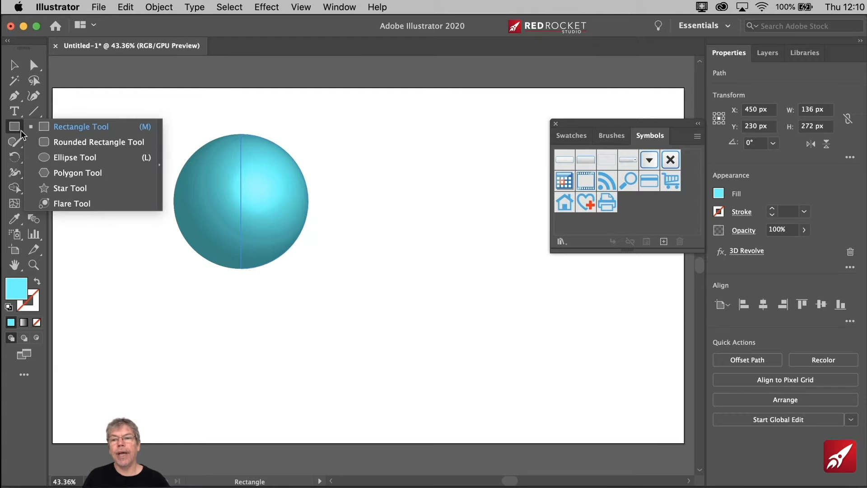
left_click(93, 157)
left_click_drag(402, 276, 463, 336)
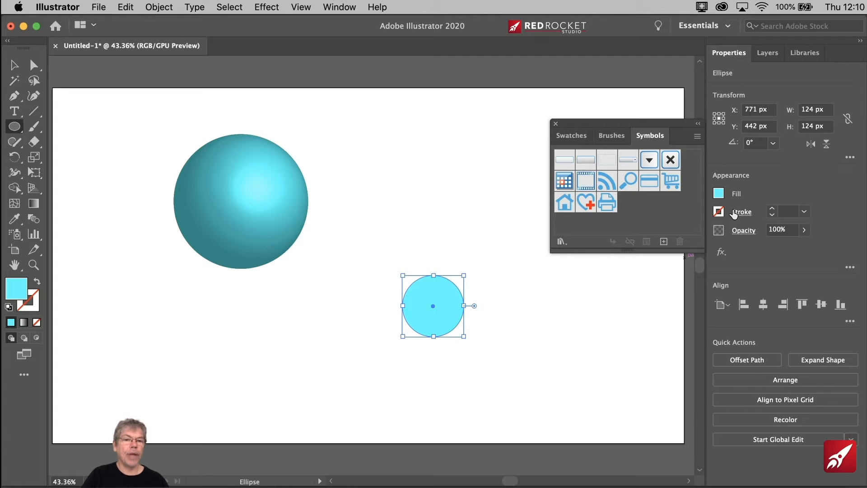
left_click(721, 195)
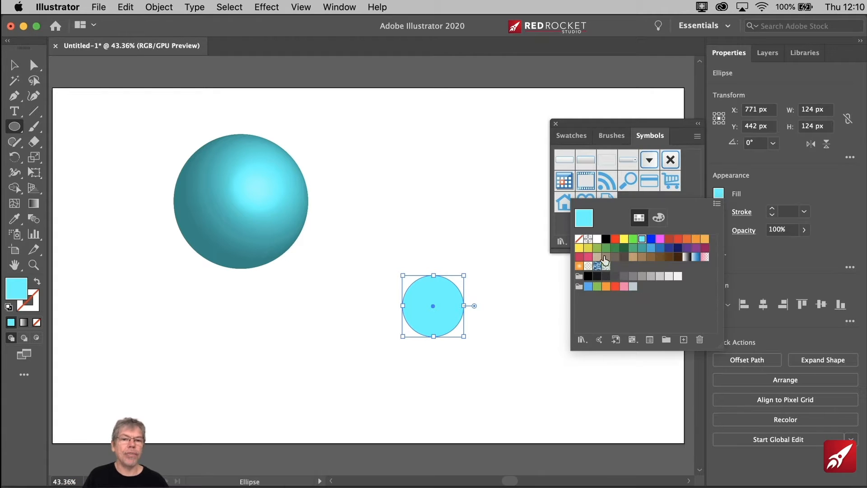
left_click(677, 277)
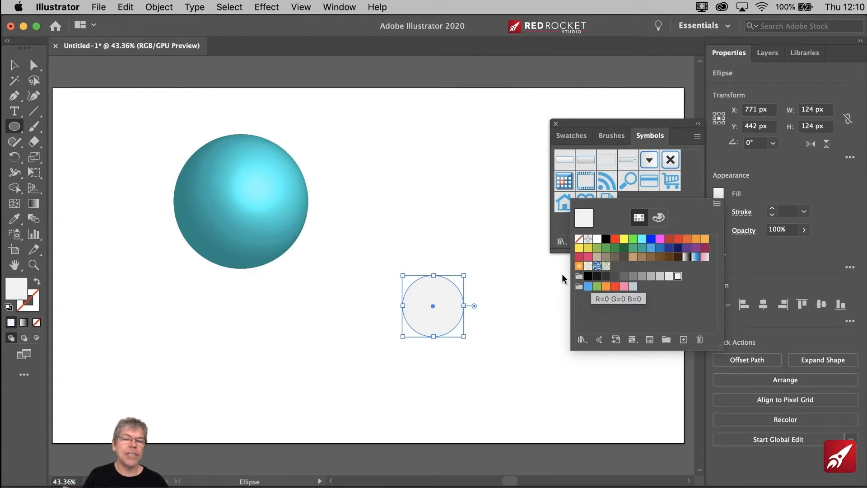
Add the point text "8" in the empty area above the light gray circle
left_click(410, 230)
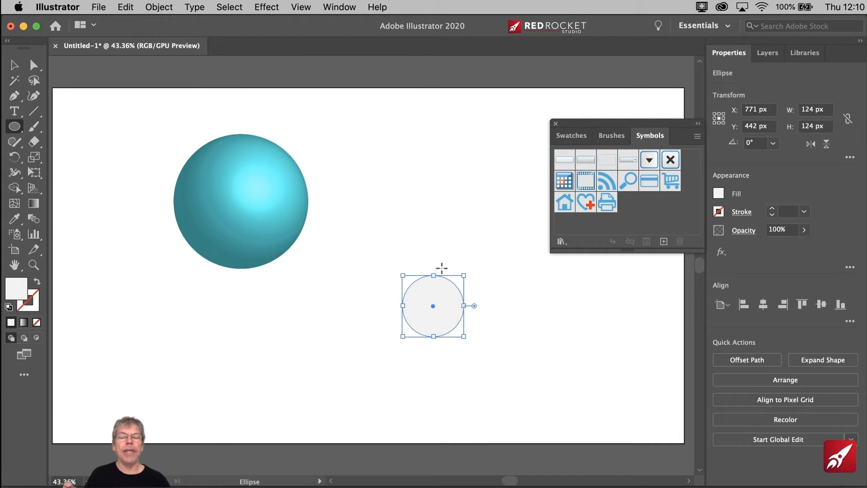
left_click(14, 111)
left_click(91, 116)
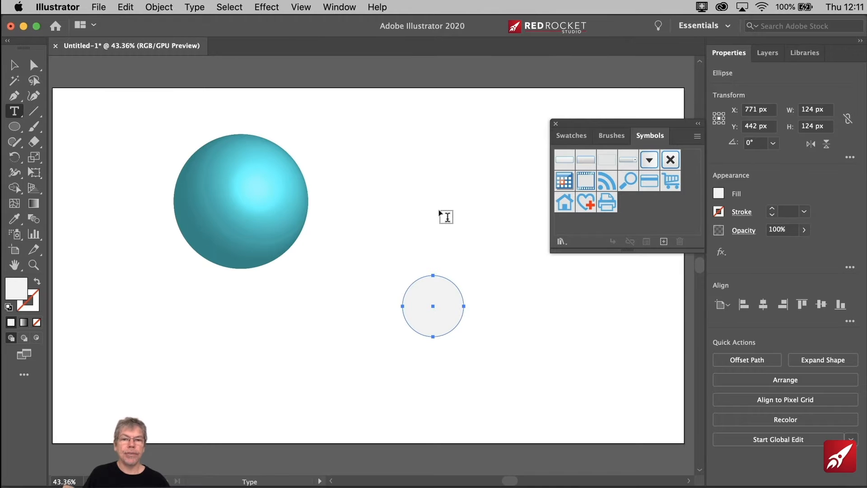
left_click(445, 216)
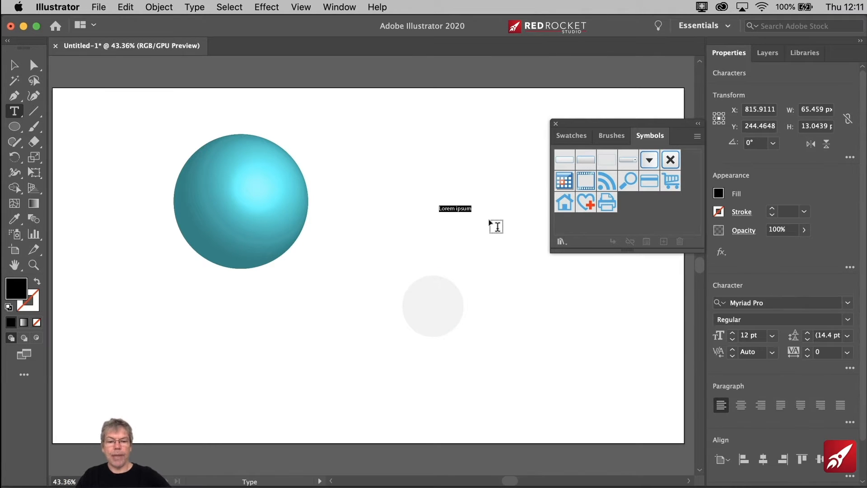
type("8")
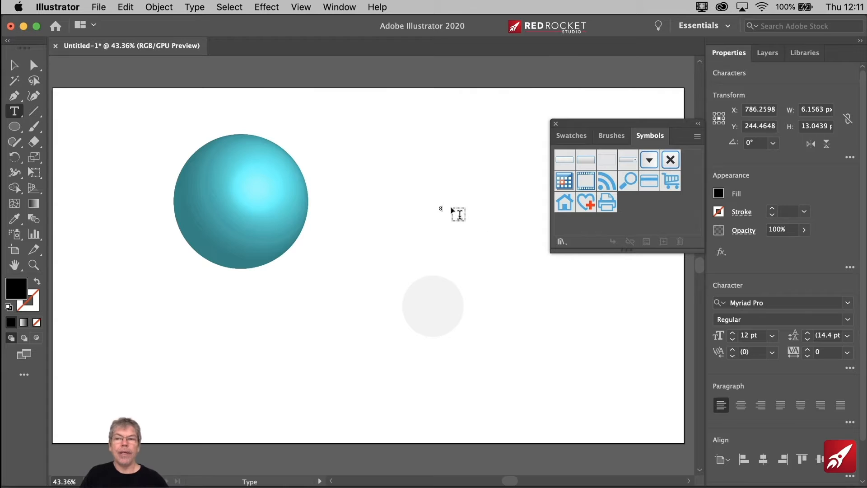
Enlarge the 8 to about 107 pt and centre it on the light gray circle
left_click(14, 65)
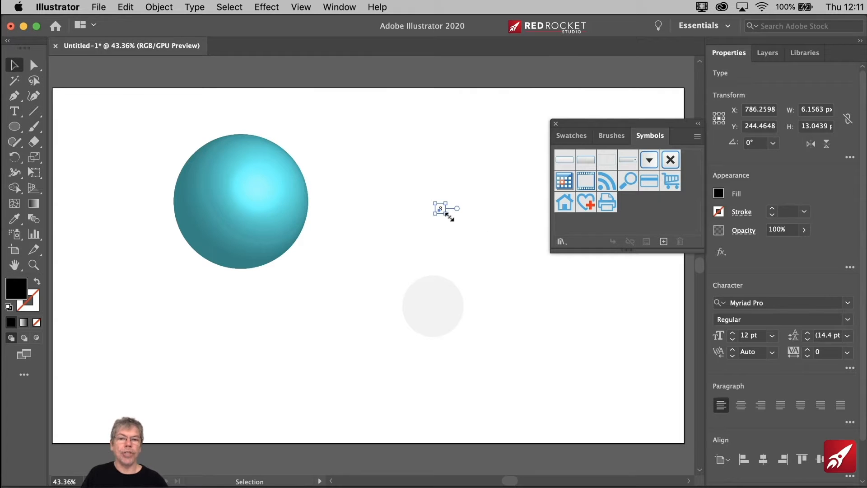
left_click_drag(446, 214, 528, 310)
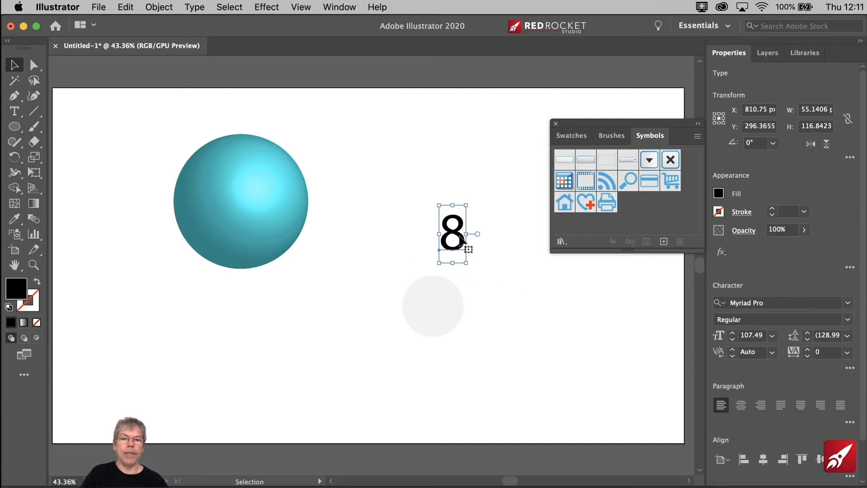
left_click_drag(470, 244, 471, 248)
left_click_drag(452, 288, 440, 309)
Save the circle and 8 together as a dynamic Movie Clip symbol named New Symbol, and delete the original from the artboard
left_click_drag(392, 245, 467, 348)
left_click_drag(438, 316, 643, 215)
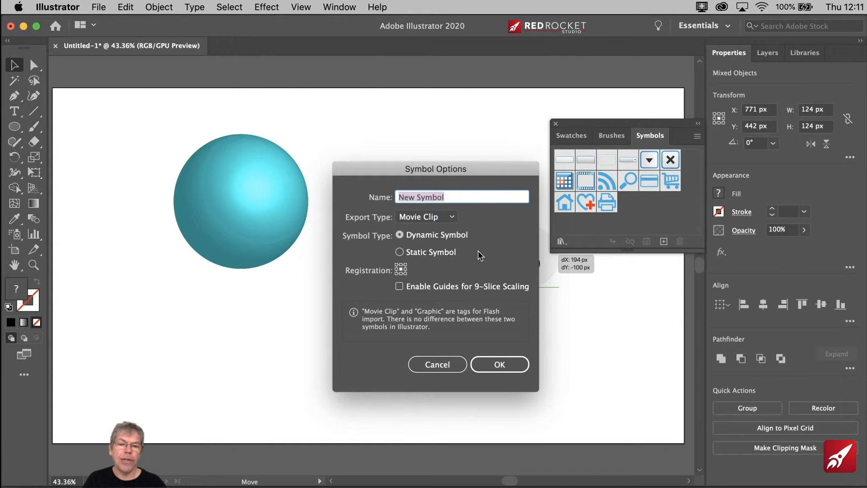
left_click(501, 364)
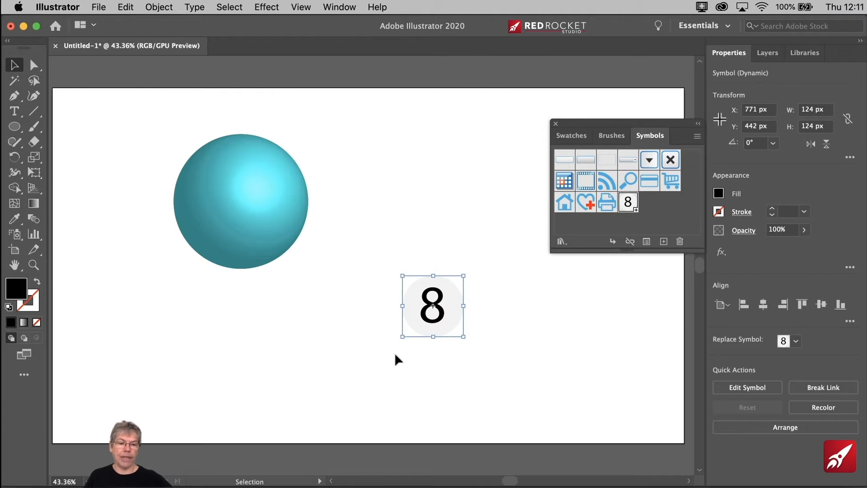
key("Delete")
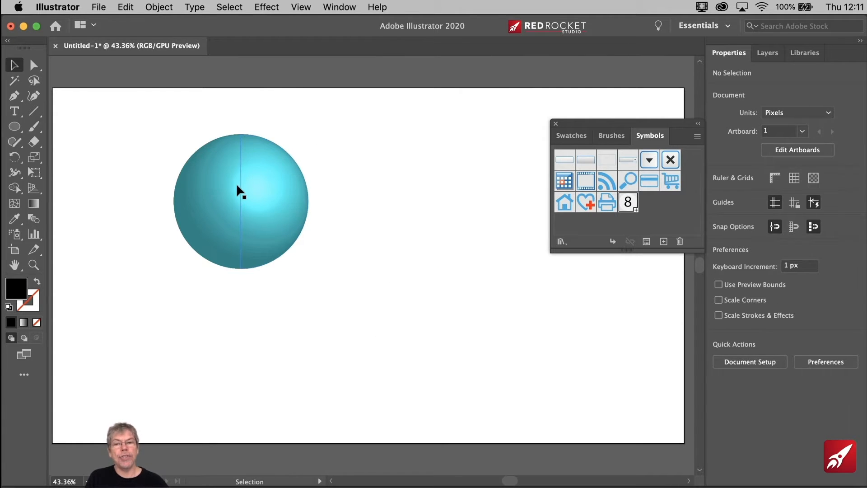
Edit the sphere's 3D Revolve effect with preview on and map New Symbol onto its surface
left_click(276, 198)
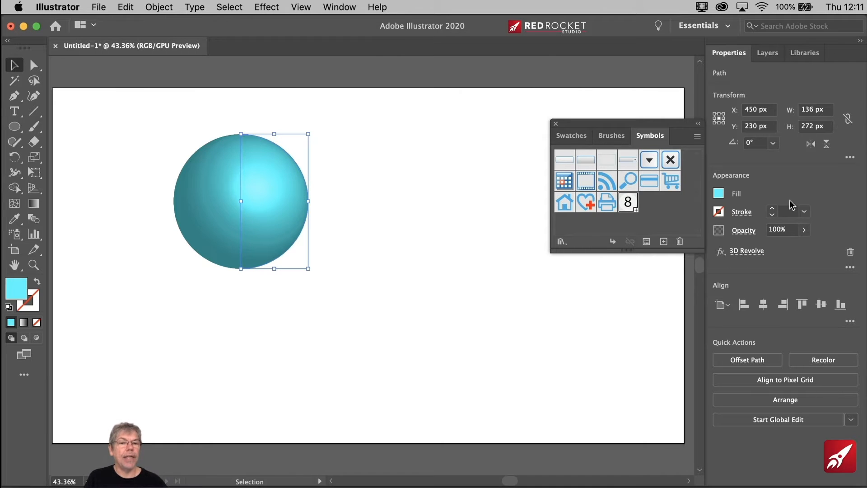
left_click(751, 252)
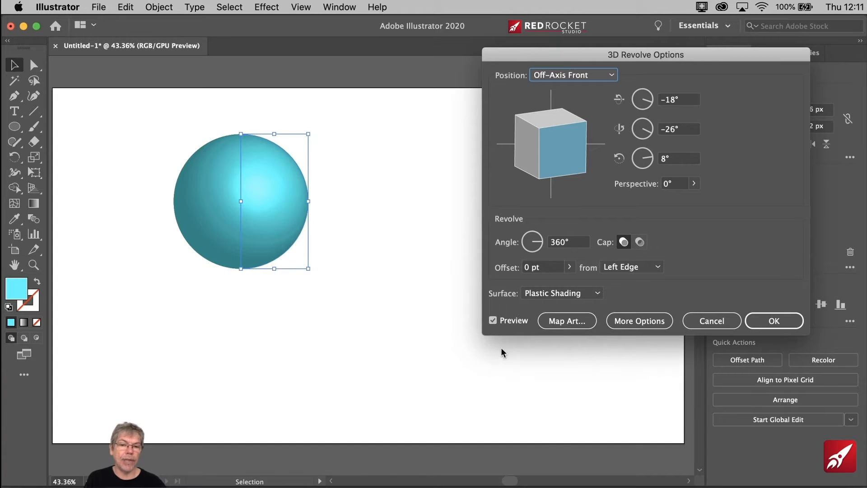
left_click(492, 320)
left_click(493, 321)
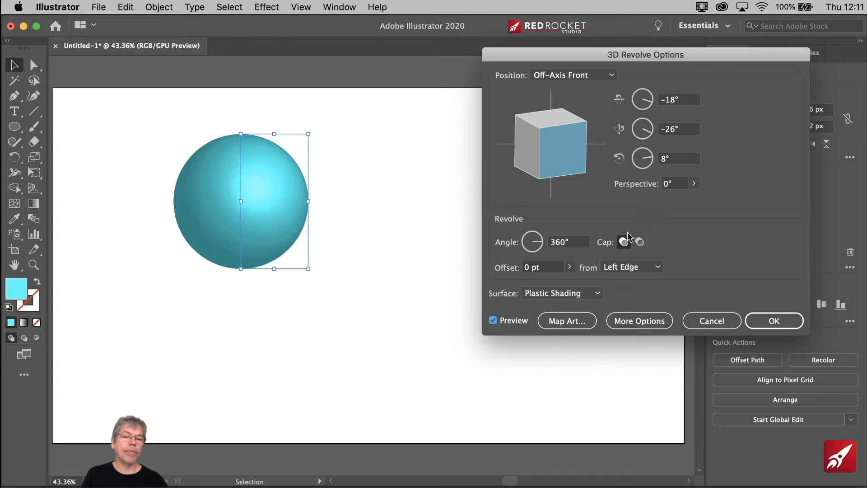
left_click(577, 321)
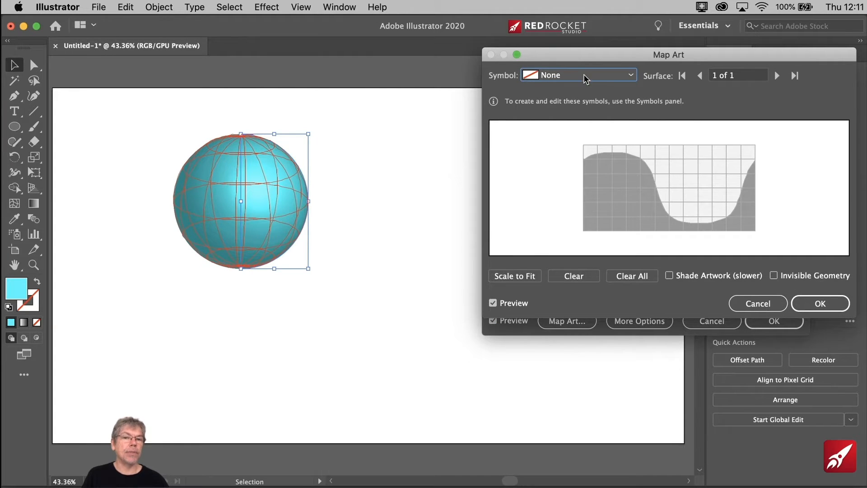
left_click(631, 76)
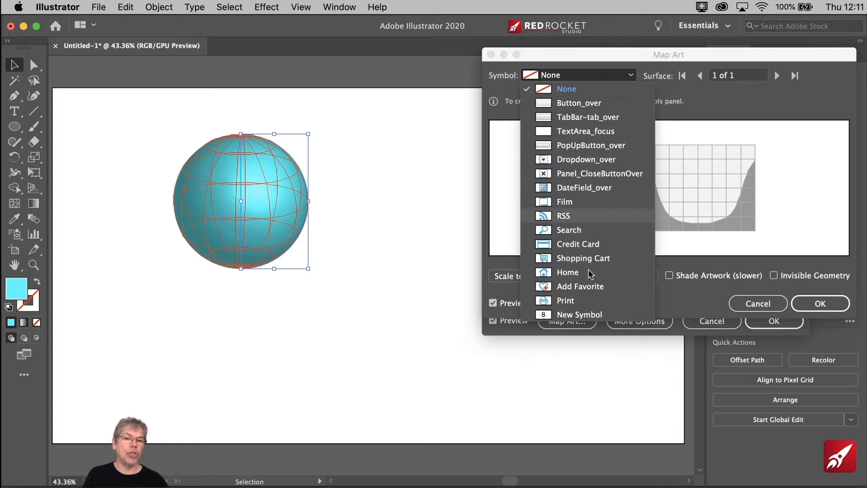
left_click(568, 314)
left_click(568, 314)
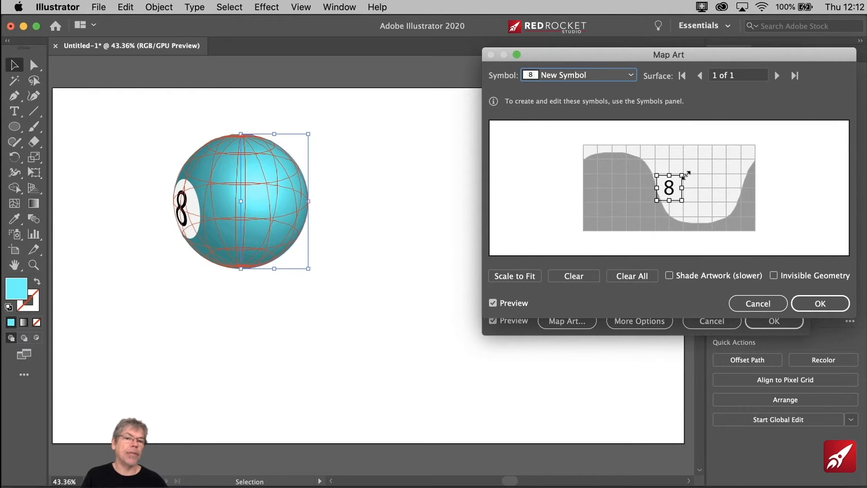
Reposition the mapped 8 onto the sphere's front right side, enable Shade Artwork, and apply the effect
left_click_drag(670, 187, 713, 179)
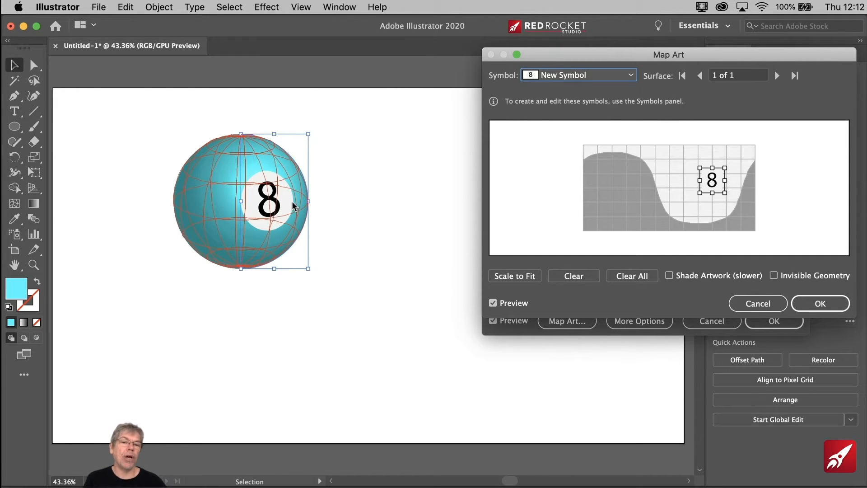
left_click(669, 275)
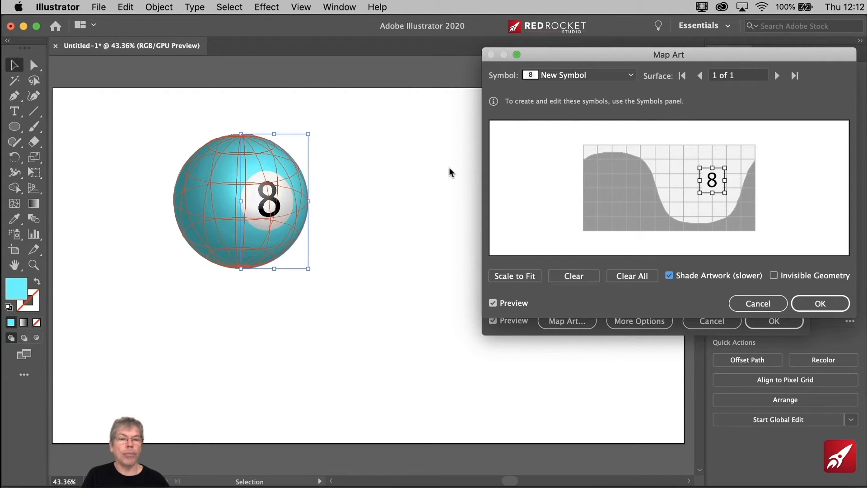
left_click(820, 300)
left_click(774, 321)
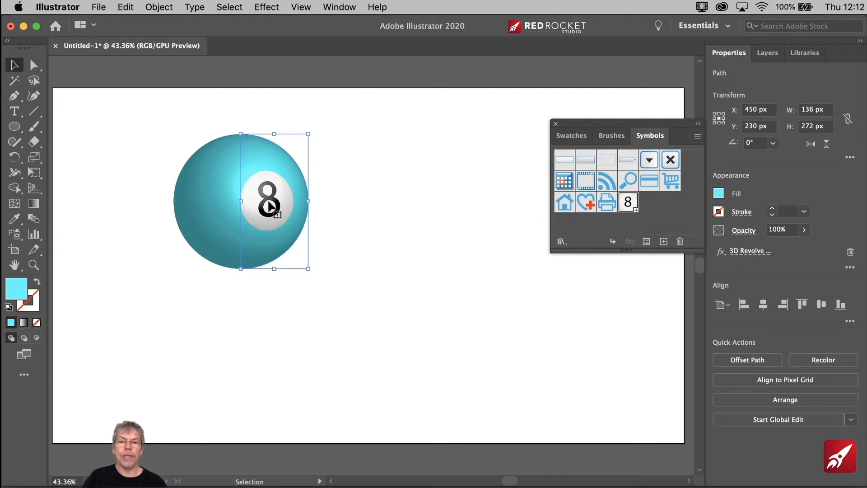
Duplicate the ball to about X 680 px, Y 318 px and try scaling the copy
left_click_drag(270, 206, 383, 250)
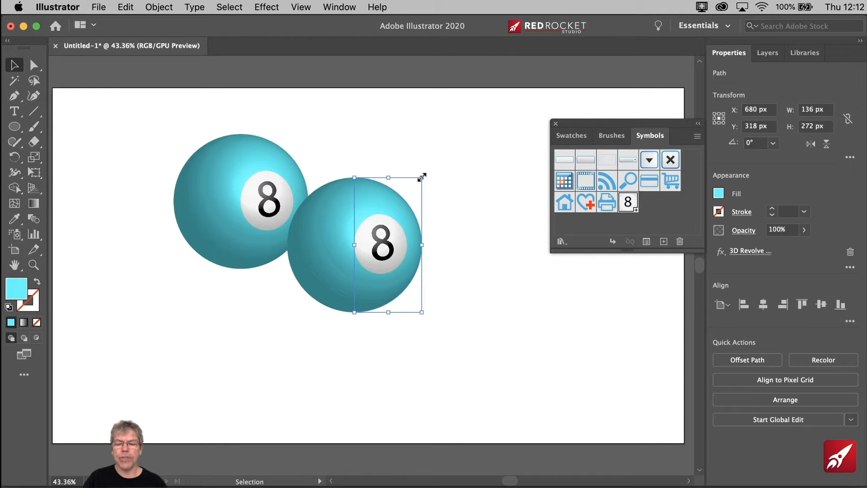
left_click_drag(421, 176, 442, 186)
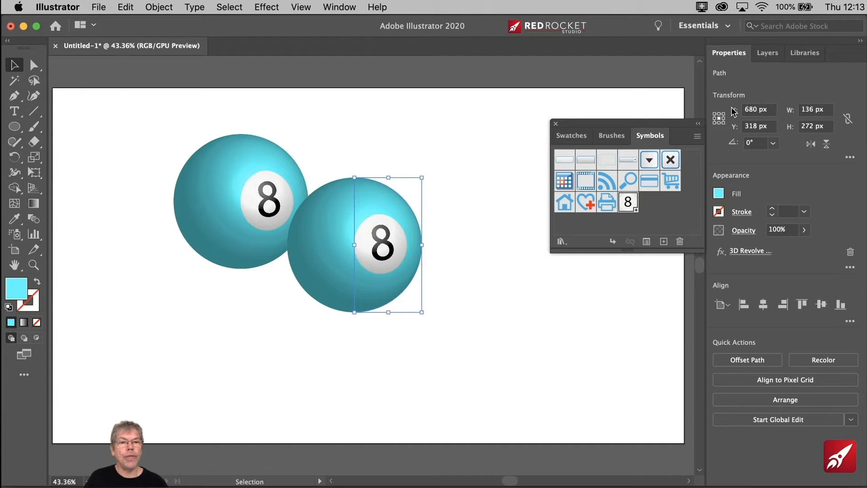
Enable Scale Strokes & Effects and enlarge the copied ball's half circle proportionally to about 162 × 324 px
left_click(849, 158)
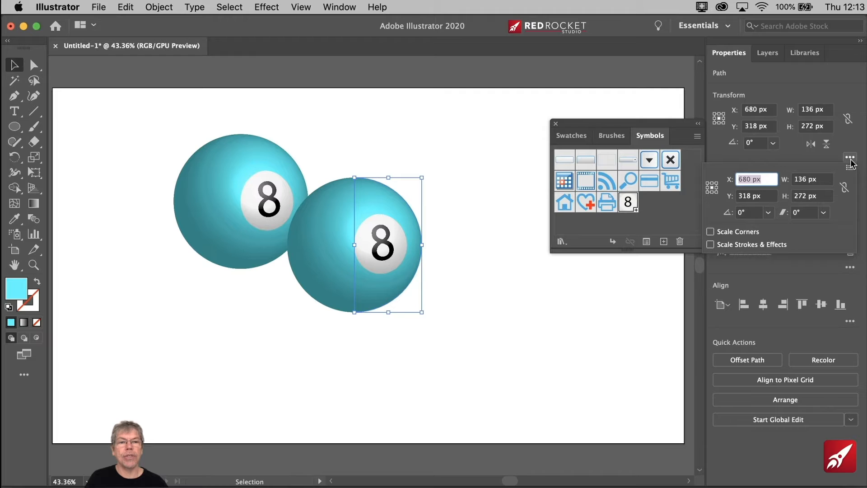
left_click(710, 245)
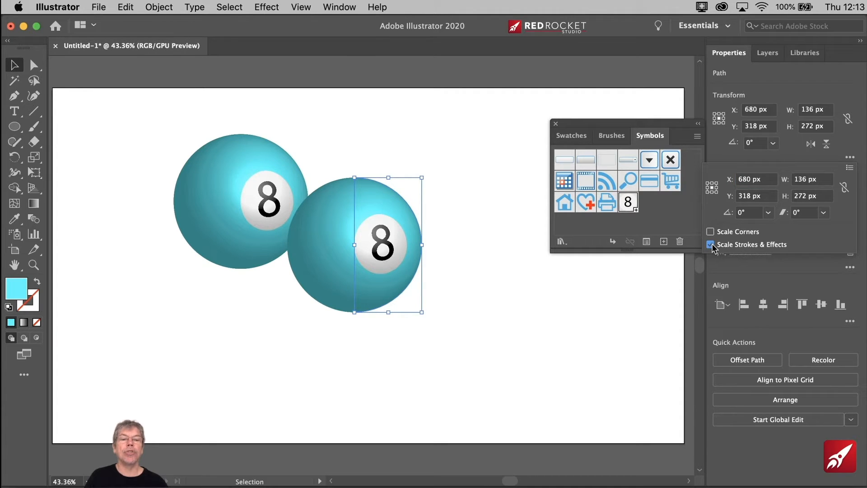
left_click(423, 179)
left_click_drag(421, 178, 444, 152)
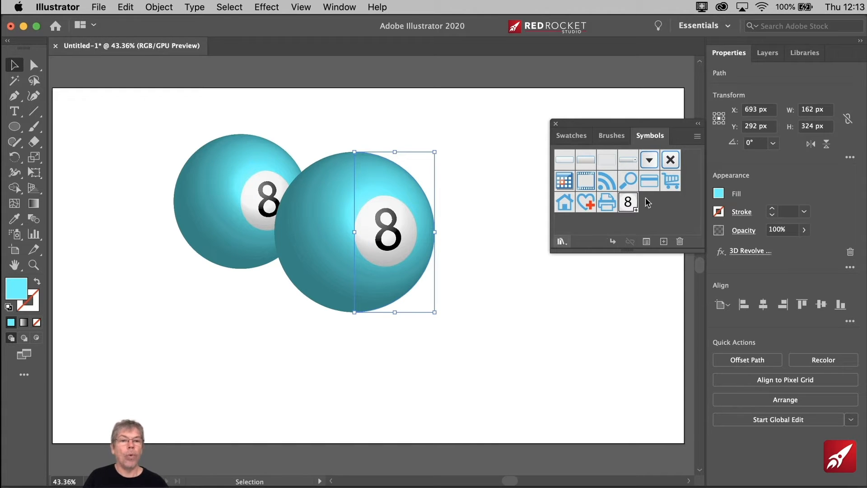
Fill the enlarged ball copy with light orange
left_click(720, 195)
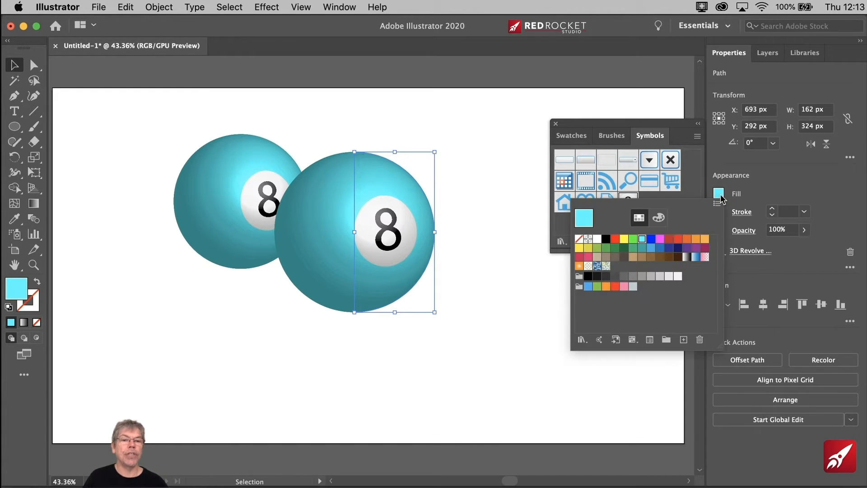
left_click(703, 240)
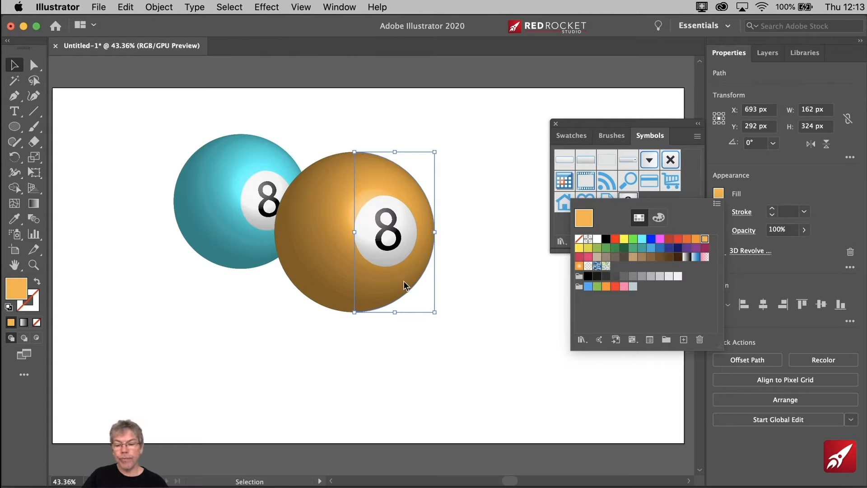
left_click(371, 275)
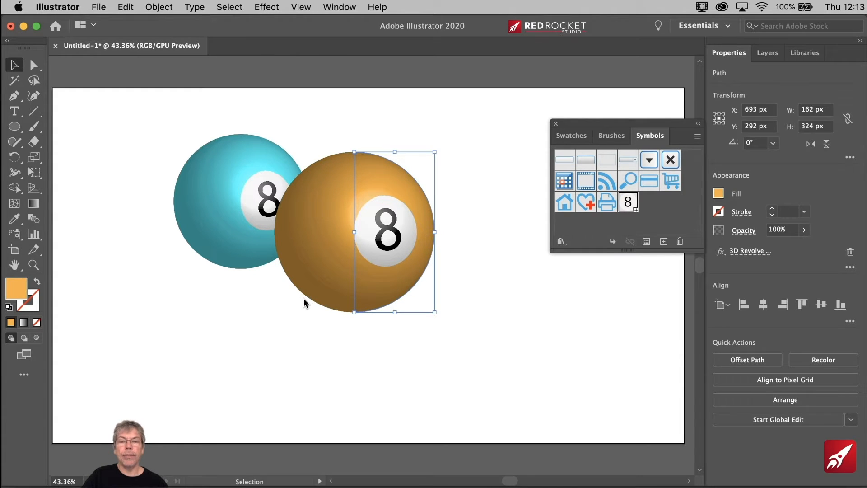
Duplicate the orange ball to the lower left and enlarge the copy's half circle proportionally to about 187 × 374 px
left_click_drag(371, 247, 256, 302)
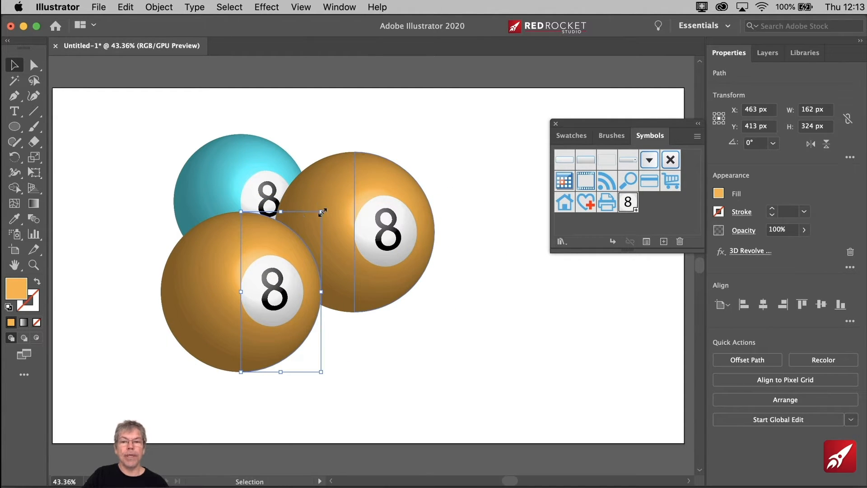
left_click_drag(322, 211, 349, 189)
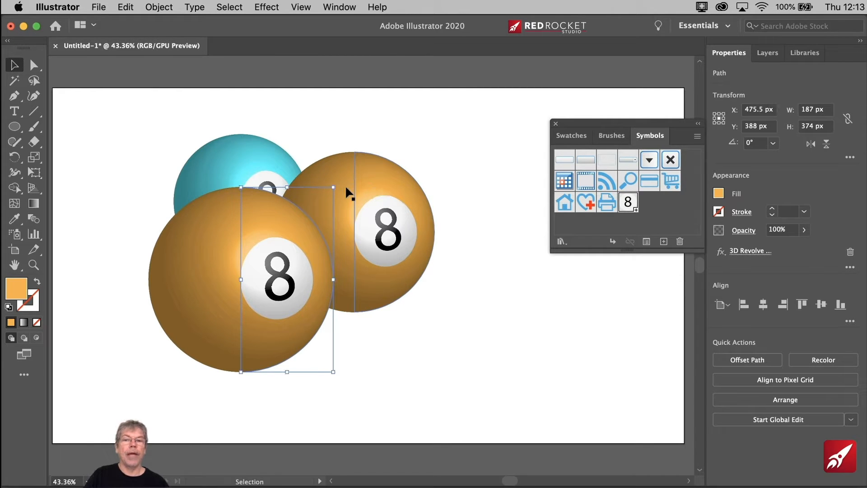
left_click(849, 158)
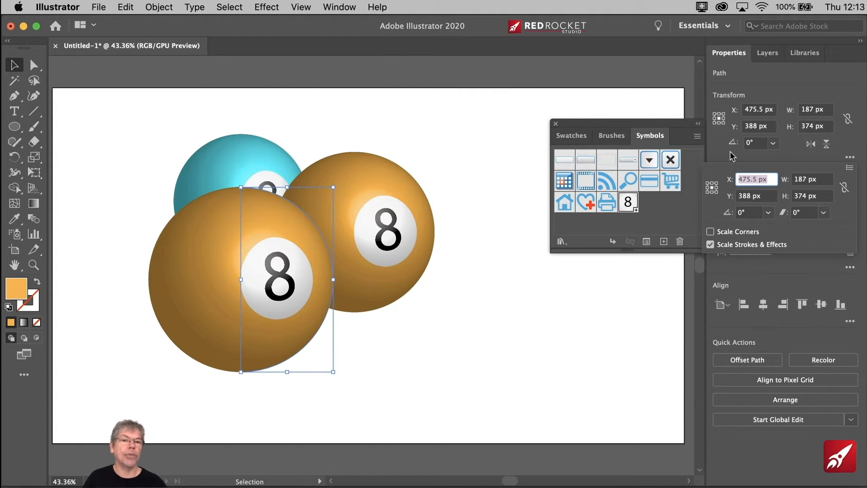
left_click(738, 87)
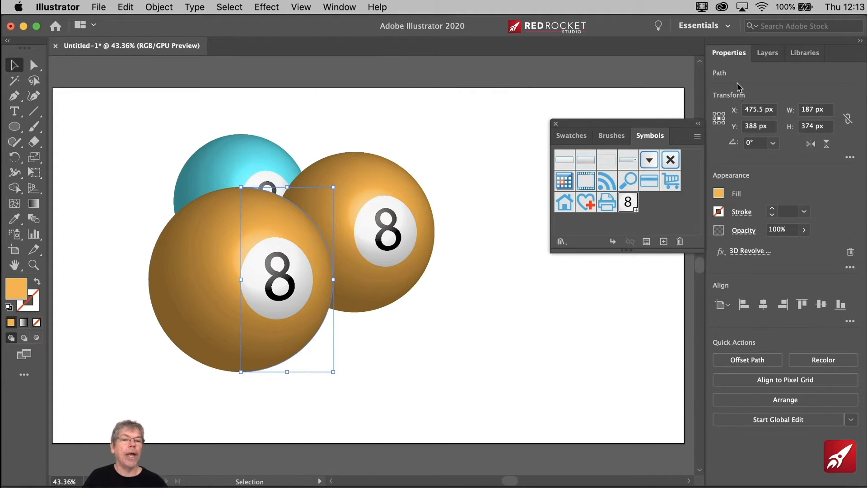
Fill the largest, frontmost ball with pink
left_click(718, 194)
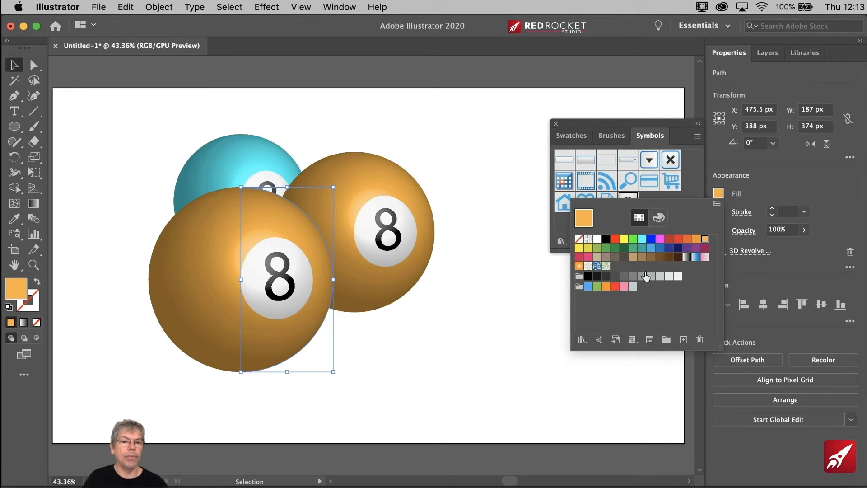
left_click(624, 287)
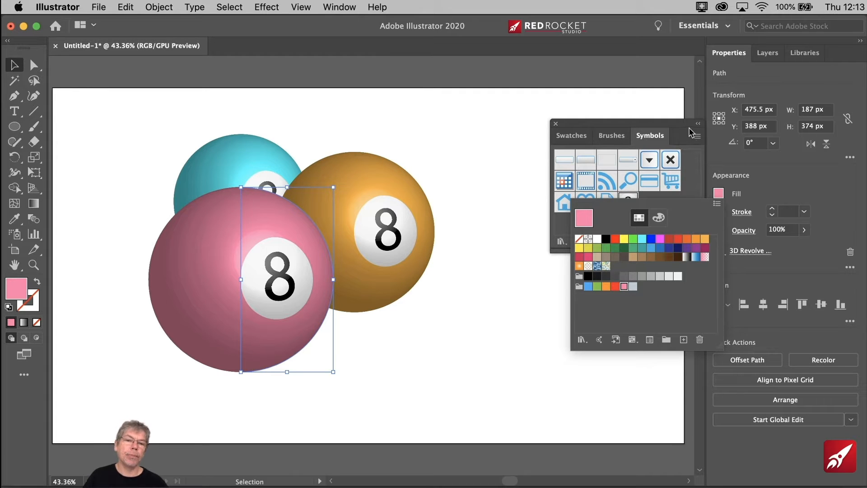
left_click(492, 108)
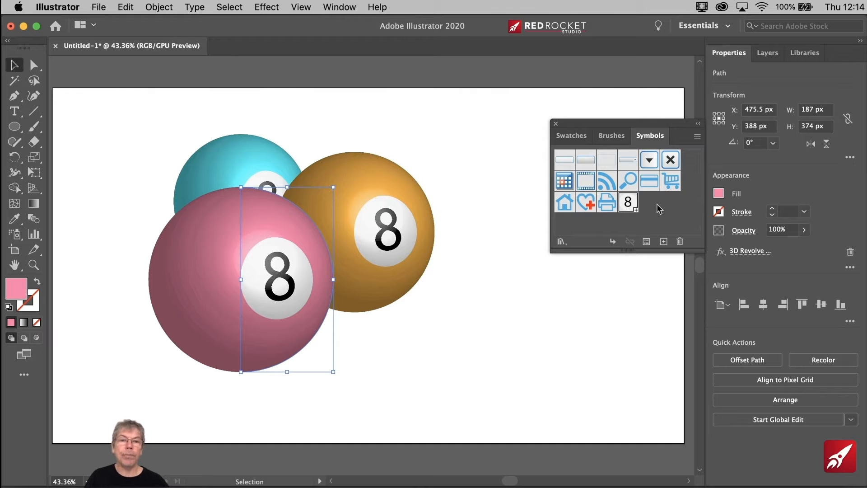
left_click(276, 8)
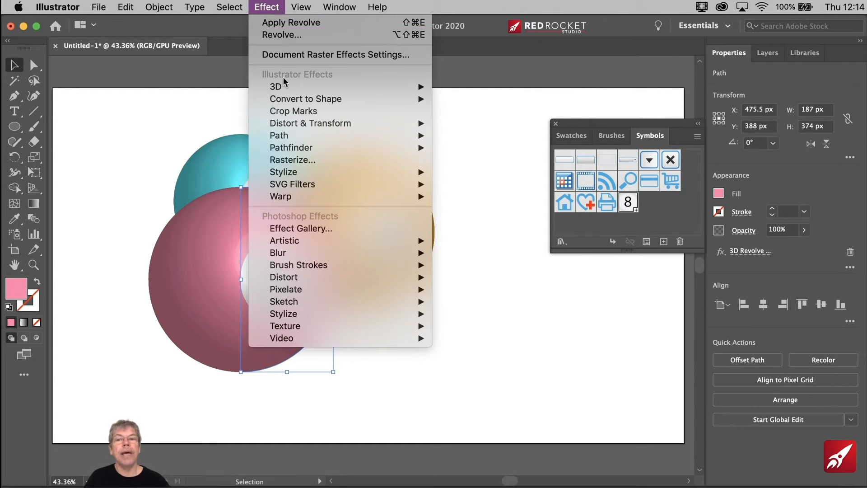
mouse_move(284, 88)
left_click(532, 158)
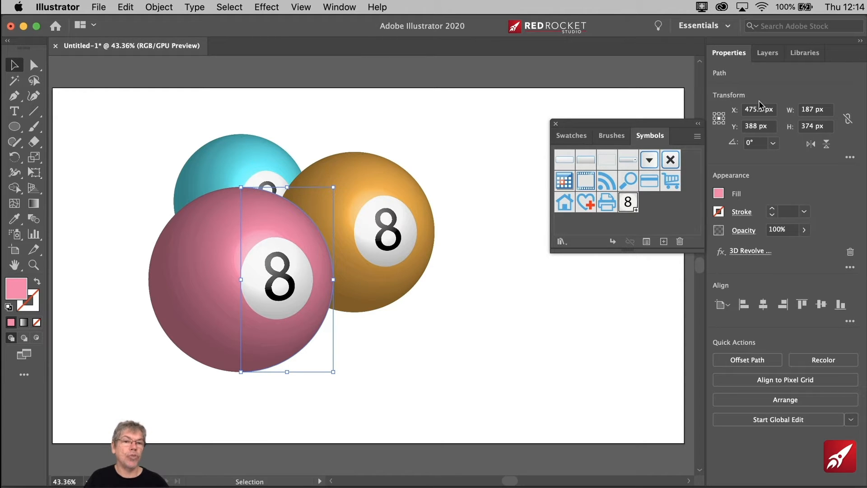
Check the Scale Strokes & Effects option in the pink ball's additional transform settings, and deselect the ball
left_click(849, 156)
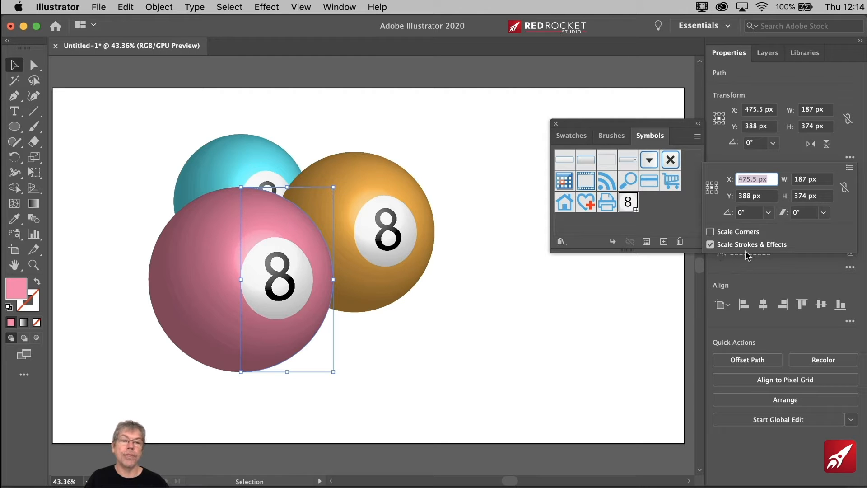
left_click(780, 269)
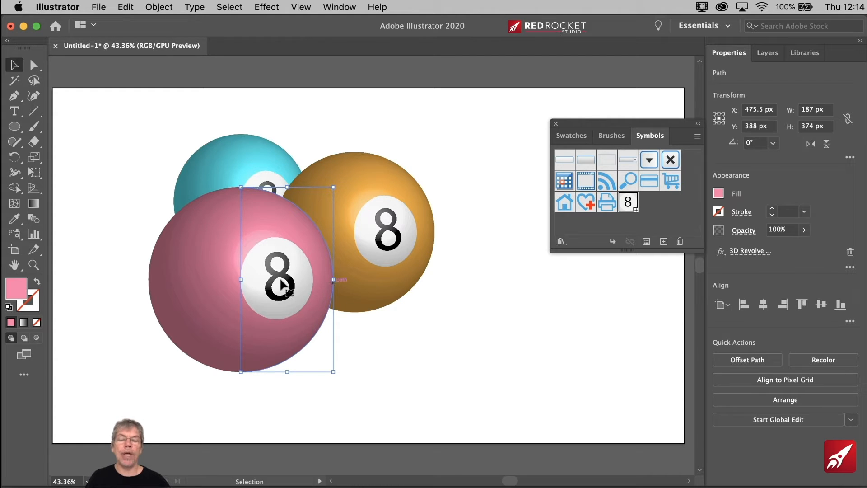
left_click(470, 286)
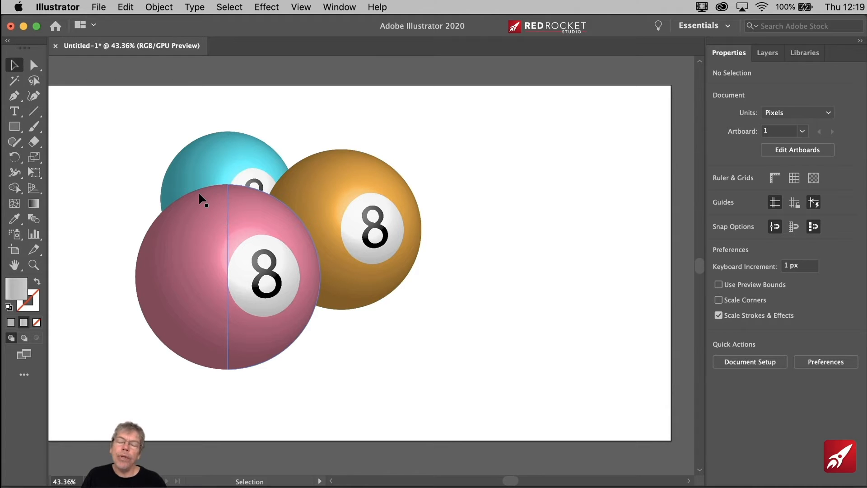
Draw a flat ellipse about 233 × 33 px on the empty area beside the balls and fill it with black
left_click(15, 127)
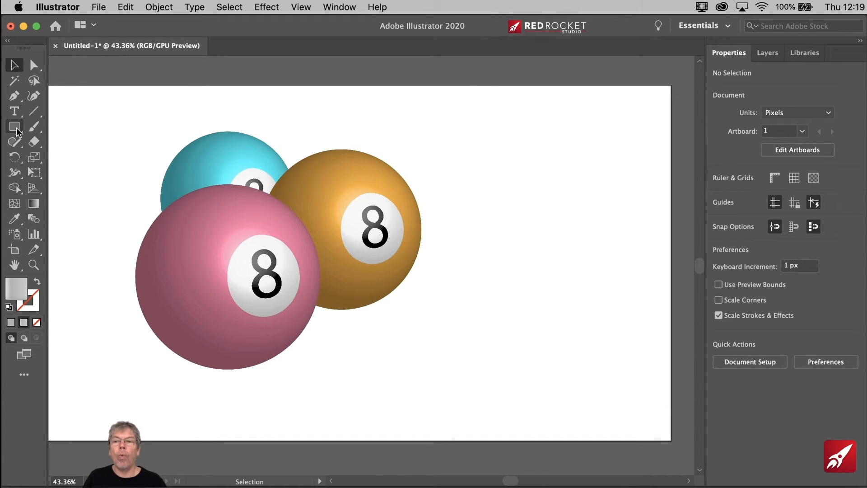
left_click_drag(17, 131, 60, 161)
left_click_drag(473, 271, 589, 288)
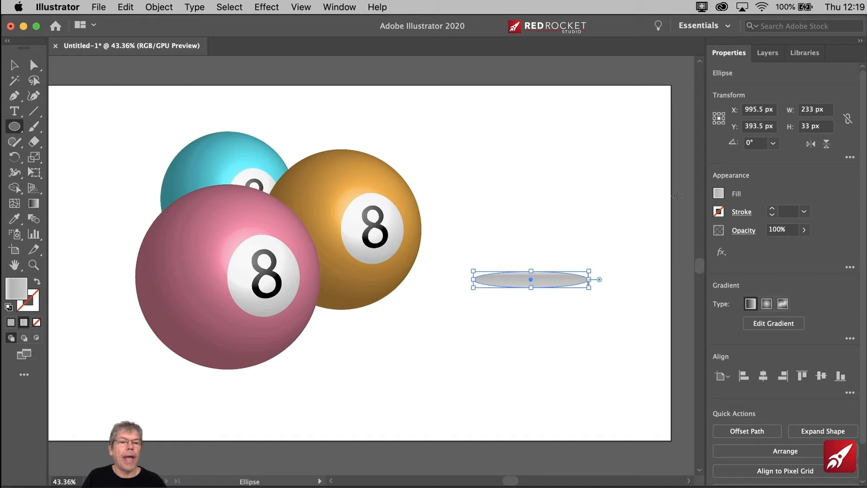
left_click(719, 194)
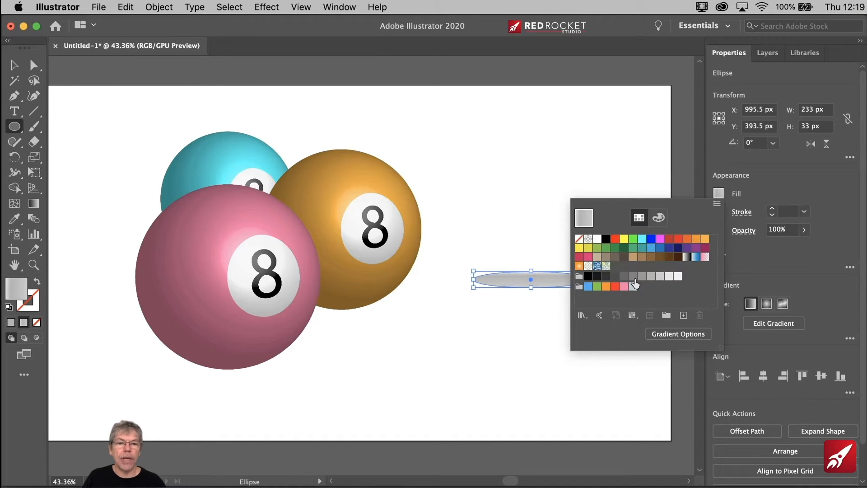
left_click(606, 239)
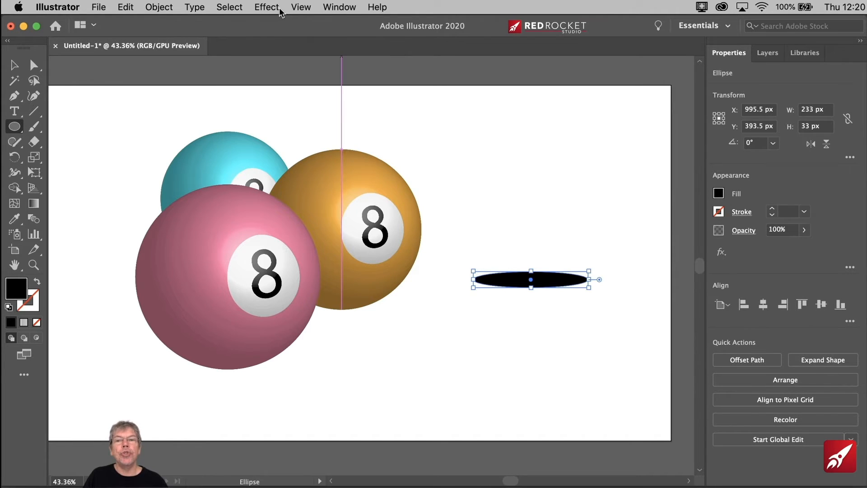
Apply a Gaussian Blur with a radius of about 15.9 pixels to the black ellipse
left_click(265, 7)
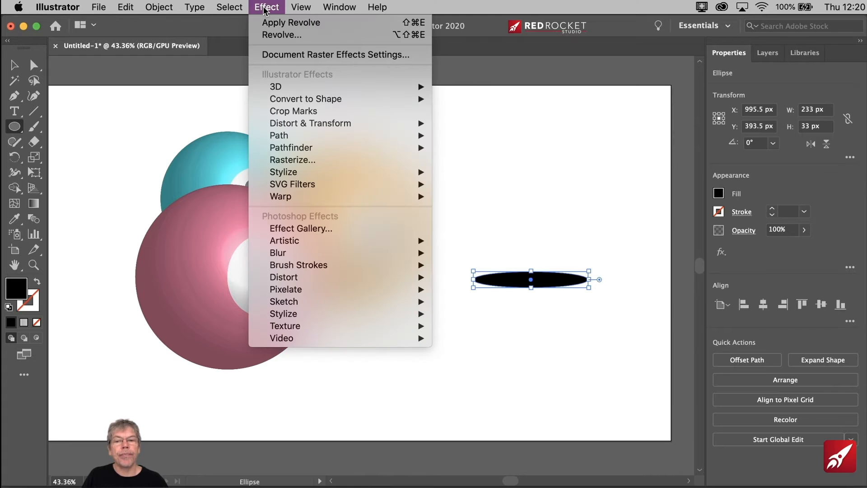
mouse_move(296, 252)
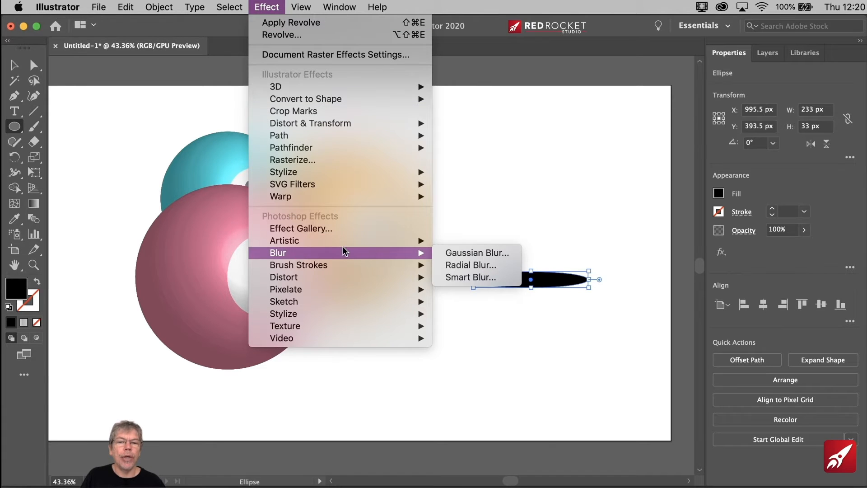
left_click(460, 252)
left_click_drag(484, 210, 338, 292)
left_click_drag(309, 327, 314, 327)
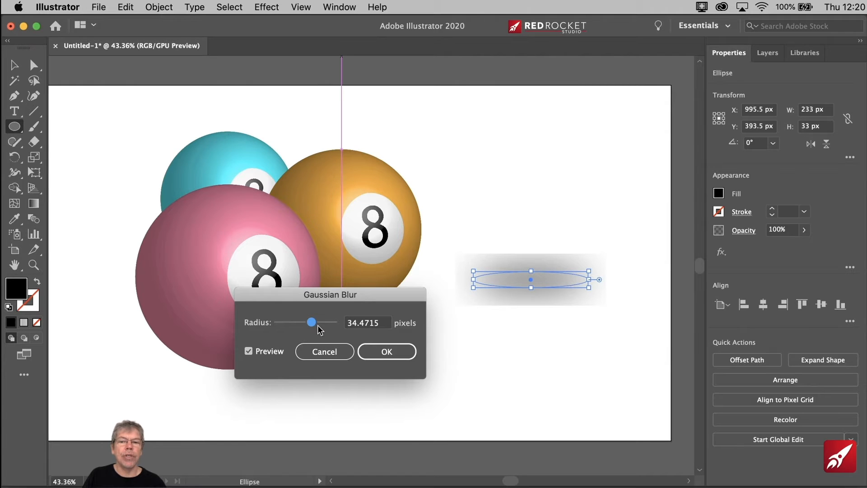
left_click_drag(311, 323, 306, 323)
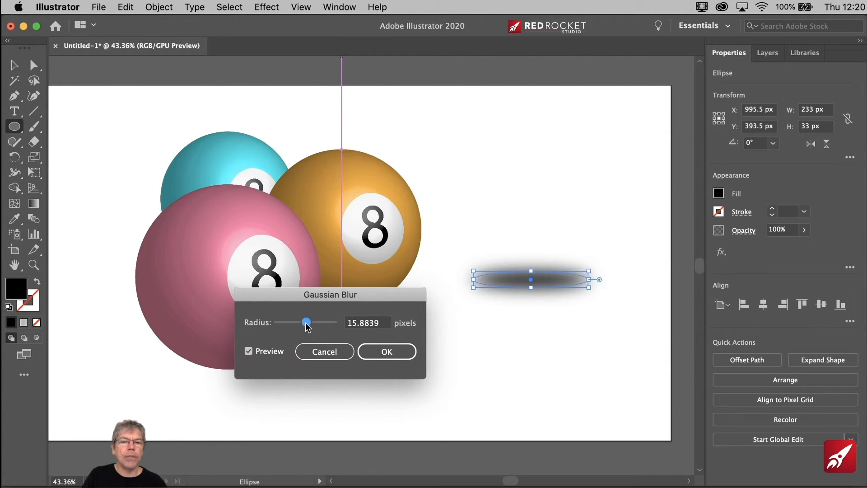
left_click(385, 351)
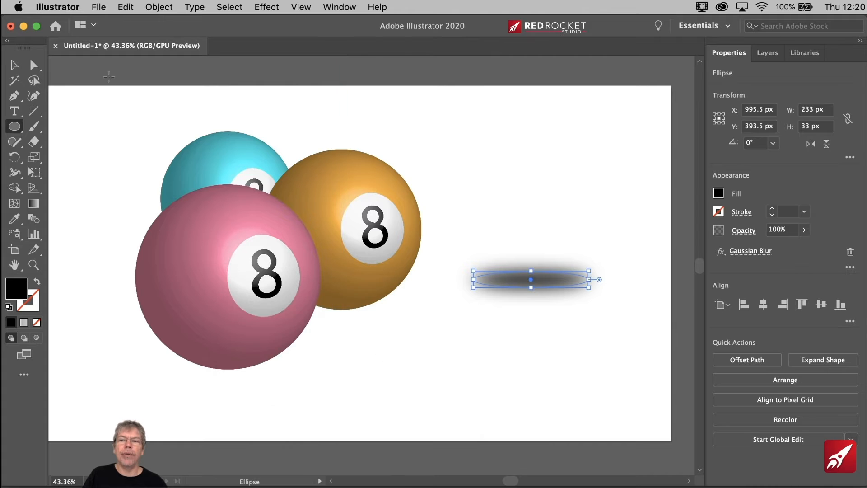
Place the blurred ellipse beneath the pink ball as its shadow and send it to the back
left_click(14, 68)
left_click(565, 290)
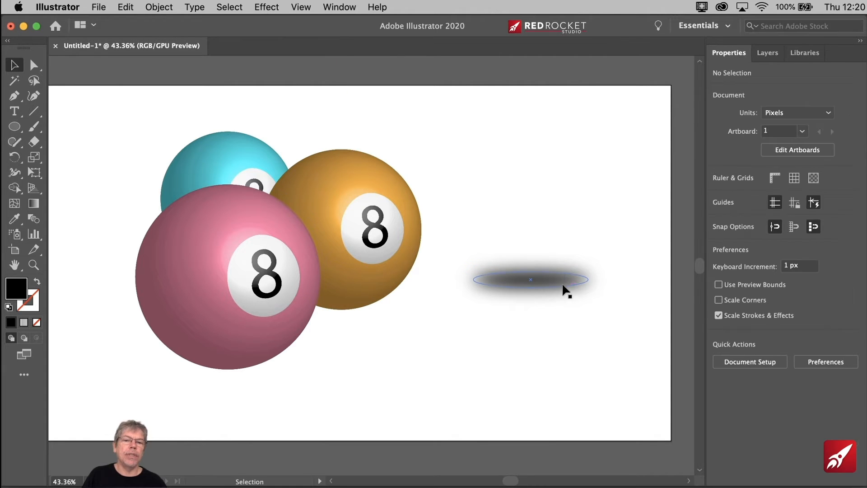
left_click_drag(554, 286, 255, 377)
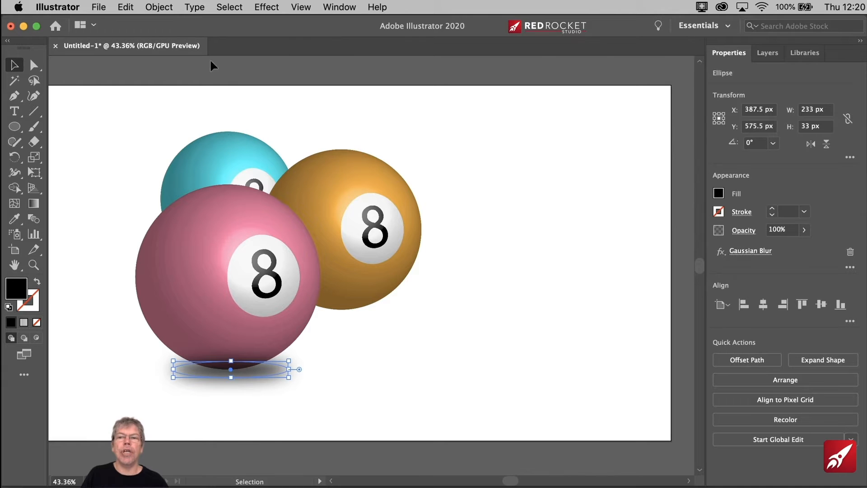
left_click(157, 7)
mouse_move(164, 34)
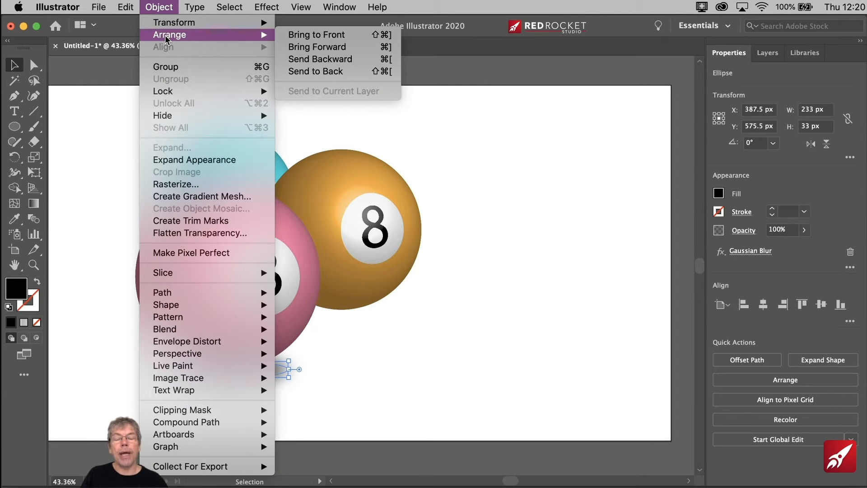
left_click(313, 73)
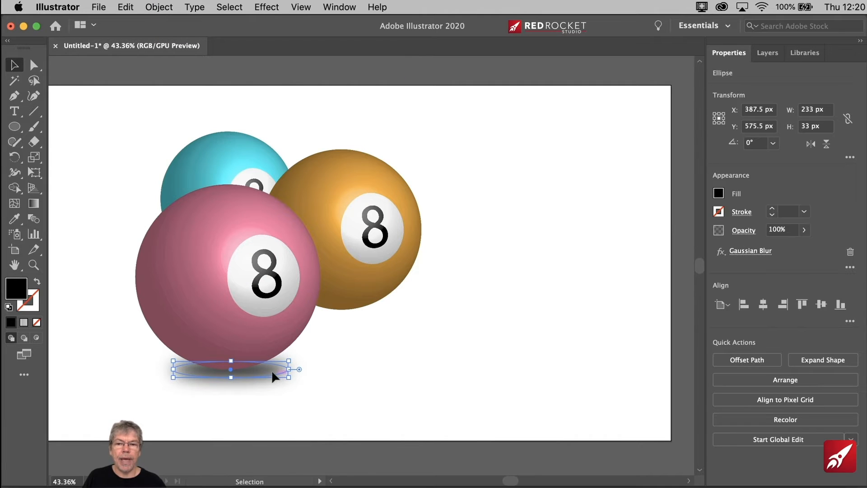
left_click(366, 355)
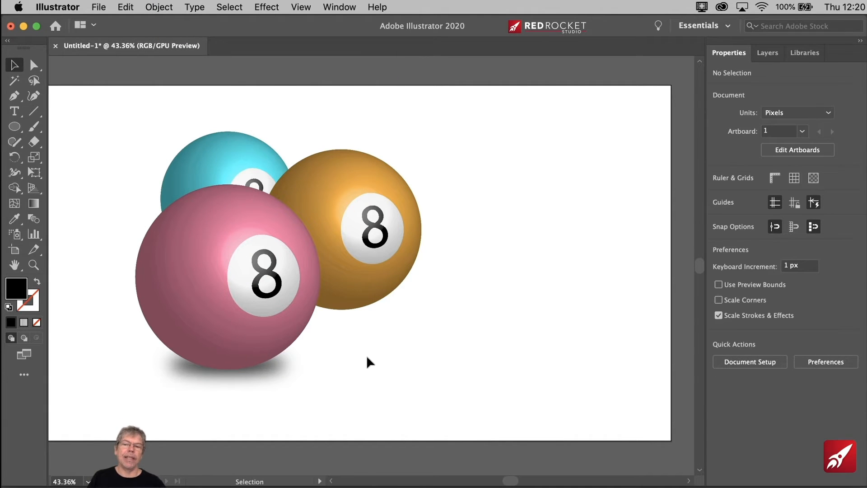
Move the blurred shadow ellipse away from the pink ball and delete it
left_click_drag(276, 368, 527, 358)
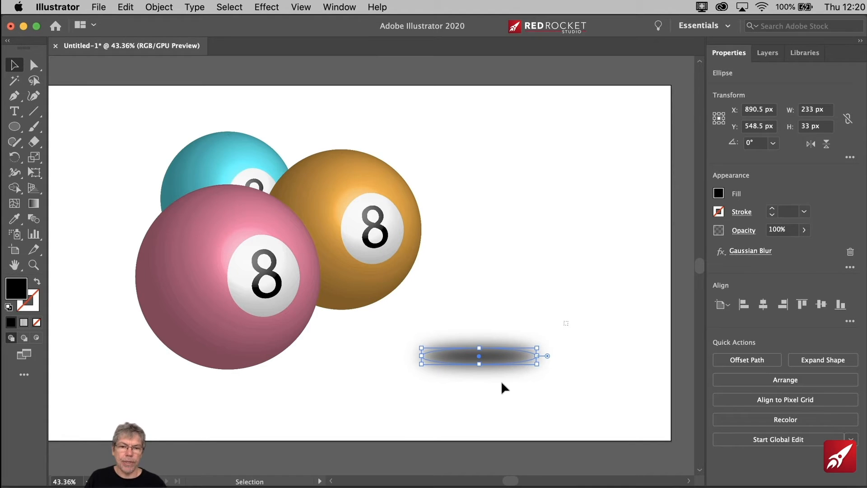
key("Delete")
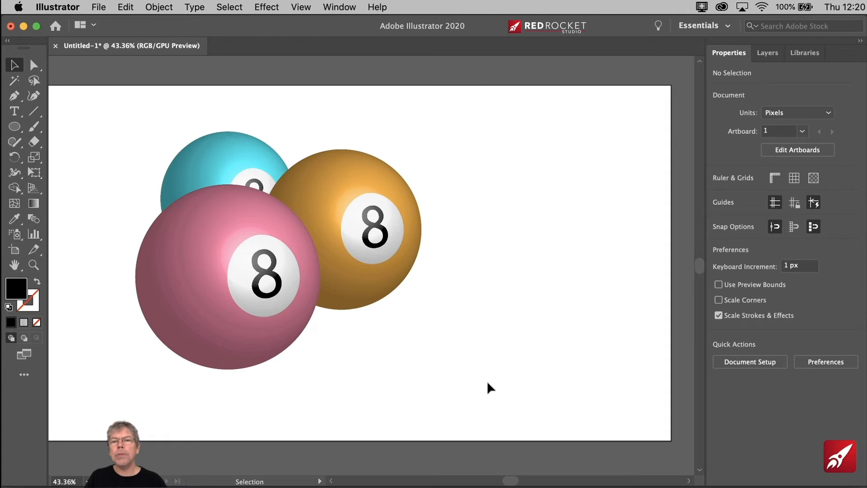
left_click(188, 269)
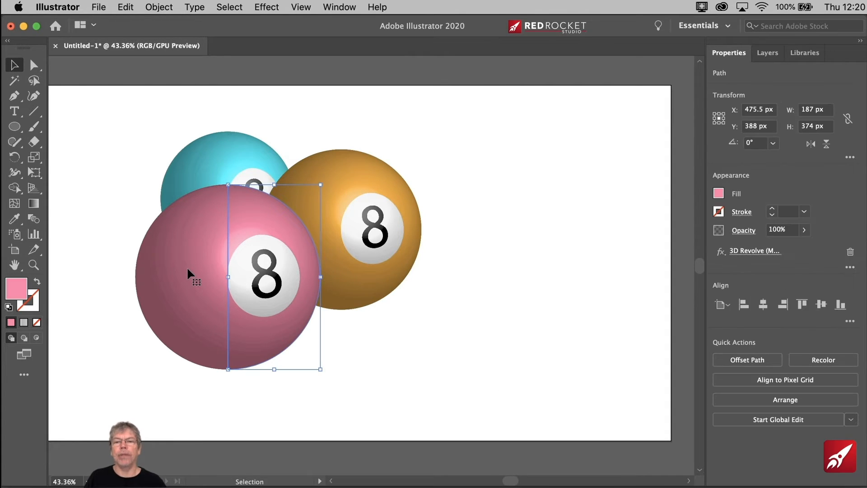
left_click(266, 7)
mouse_move(287, 149)
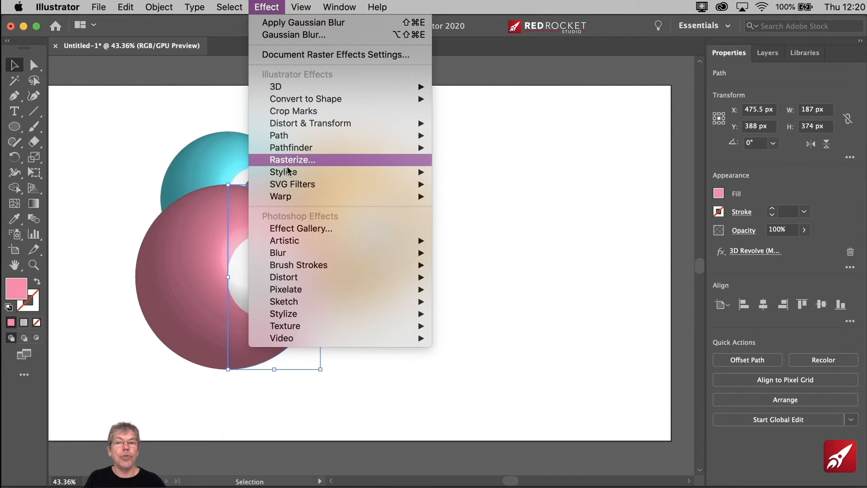
mouse_move(422, 174)
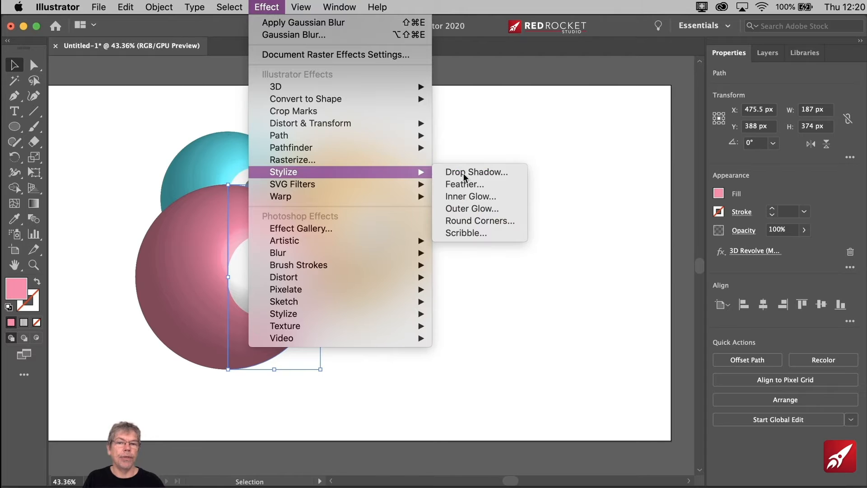
left_click(466, 171)
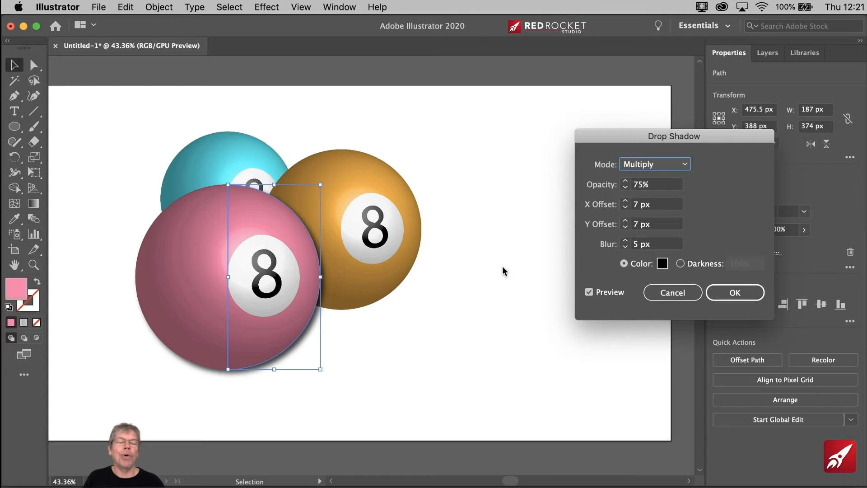
left_click(675, 293)
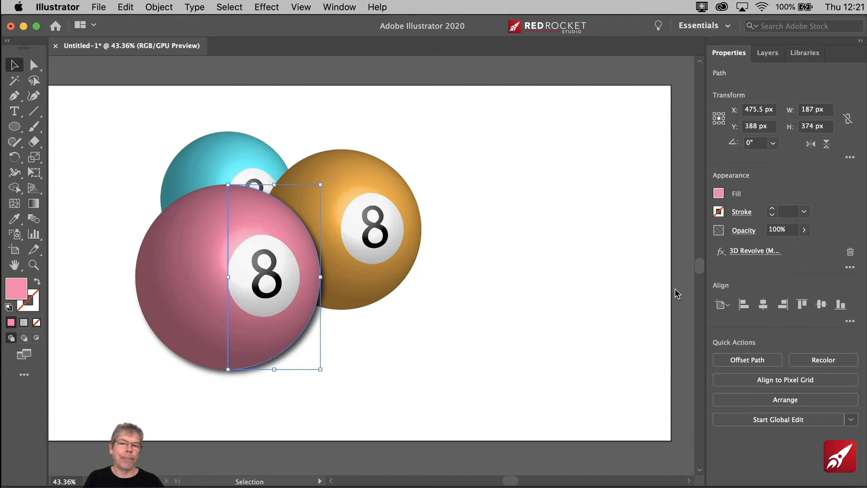
left_click(388, 358)
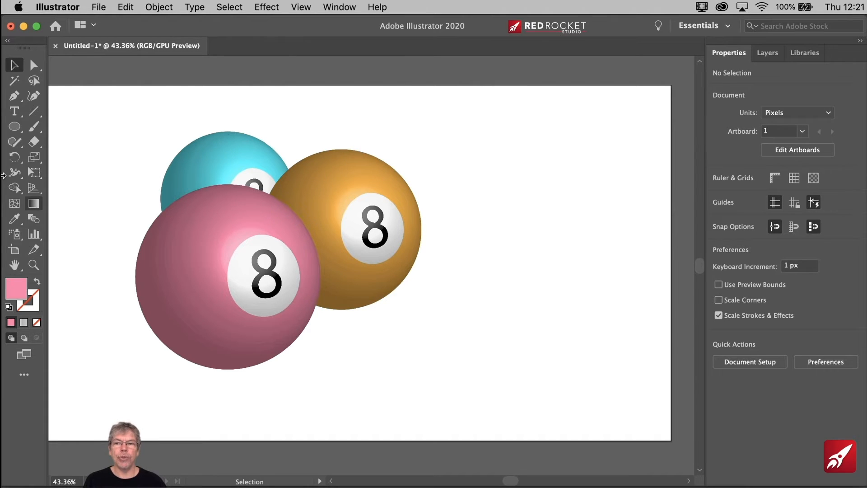
Draw a flat ellipse about 484 × 53 px to the lower right of the balls and fill it with black
left_click_drag(15, 126, 49, 126)
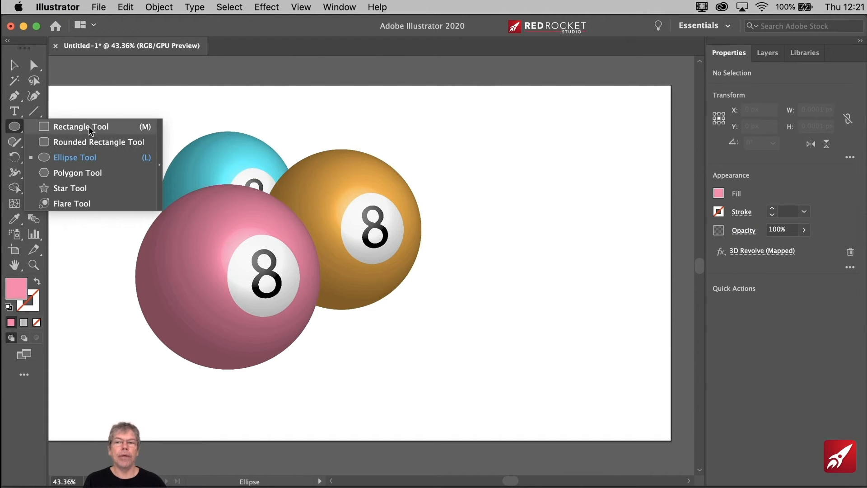
left_click_drag(410, 343, 650, 371)
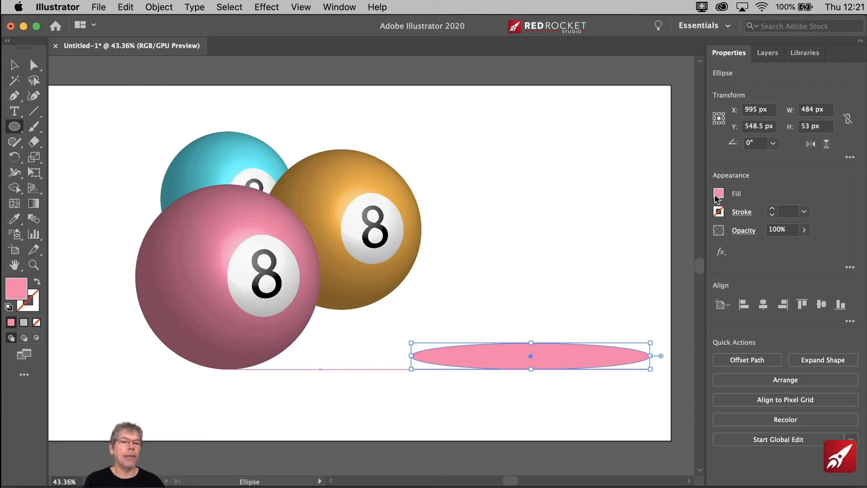
left_click(718, 193)
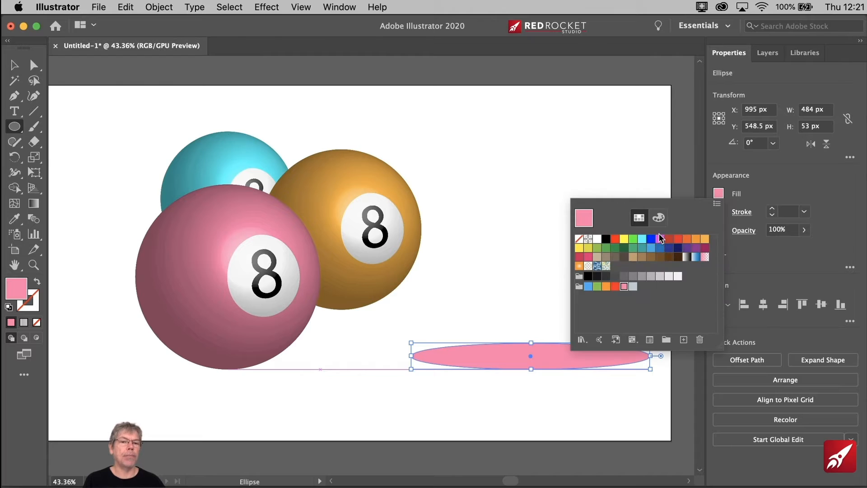
left_click(605, 239)
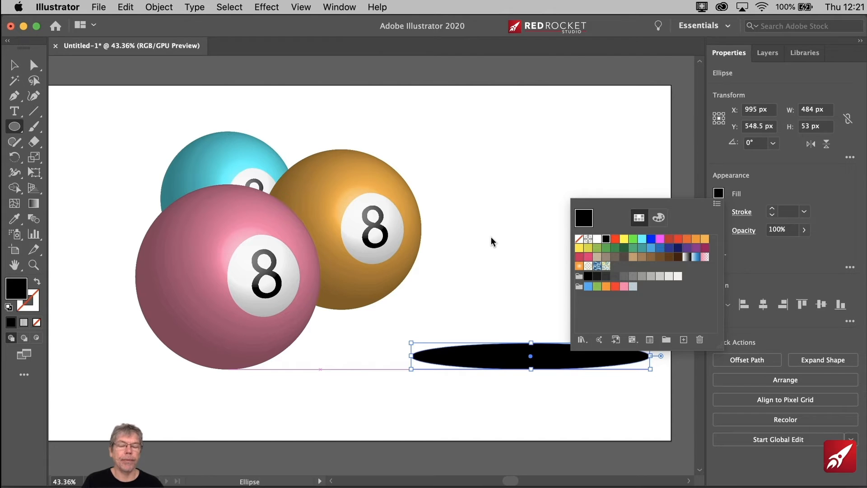
left_click(16, 66)
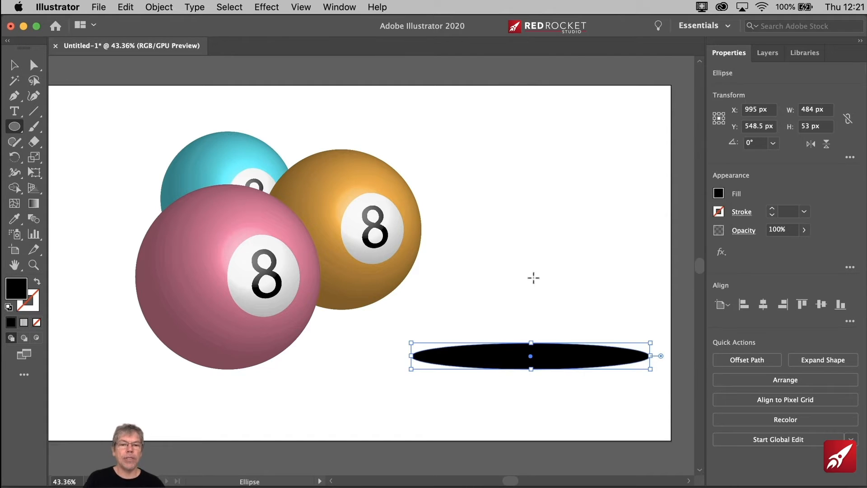
Duplicate the black ellipse, shrink the copy to about 137 × 15 px, and place it inside the large ellipse, right of its centre
left_click(14, 65)
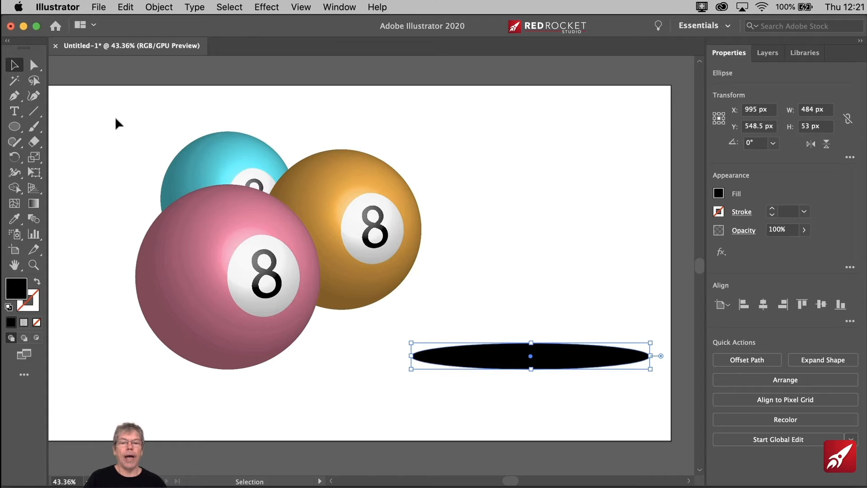
left_click_drag(496, 355, 499, 322)
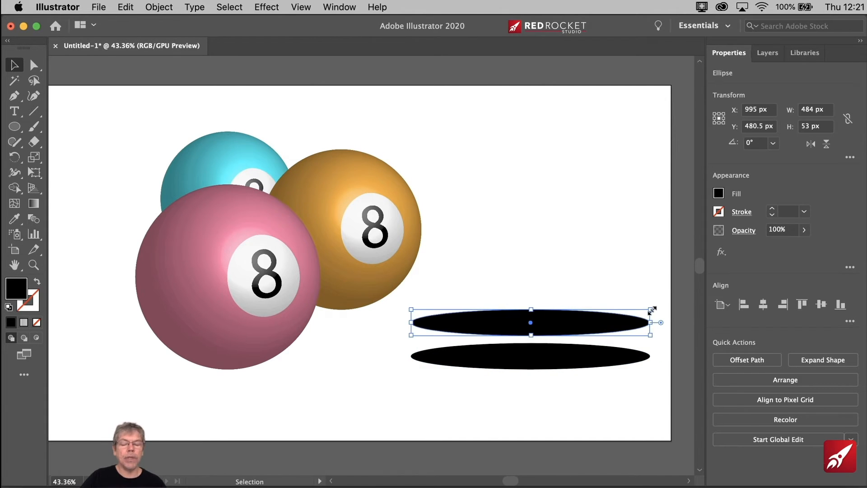
left_click_drag(651, 310, 568, 319)
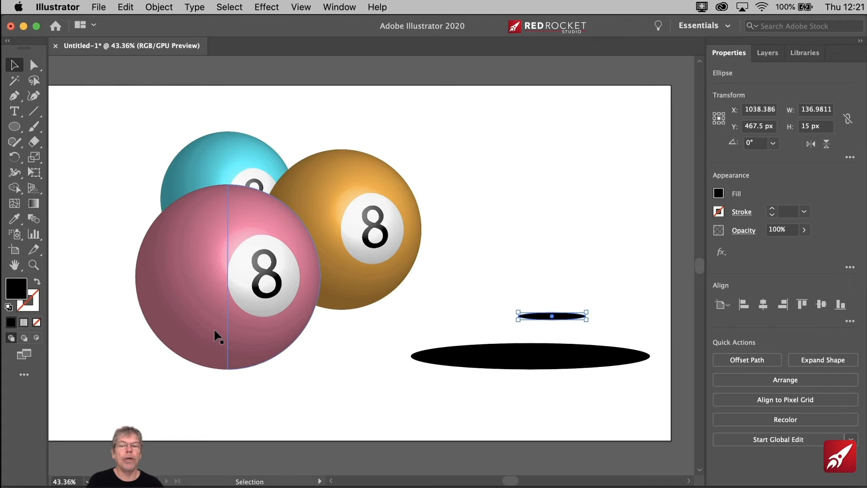
left_click_drag(539, 318, 560, 357)
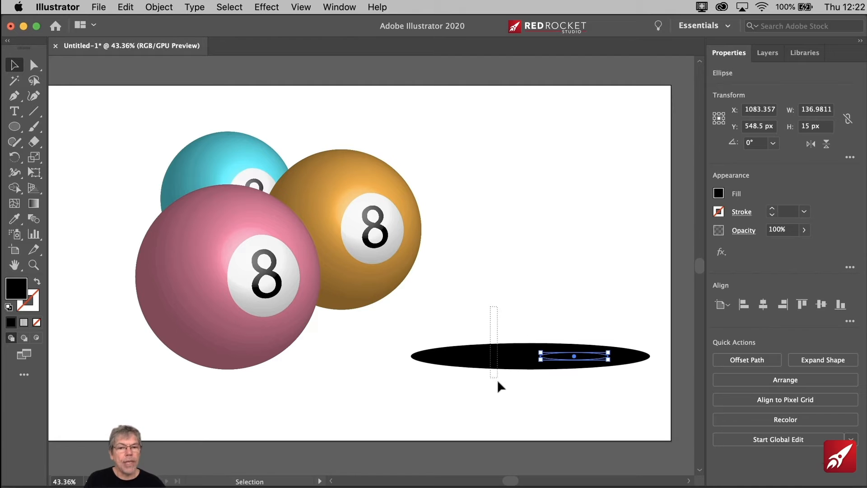
Set the large black ellipse's opacity to 0%
left_click_drag(497, 379, 497, 378)
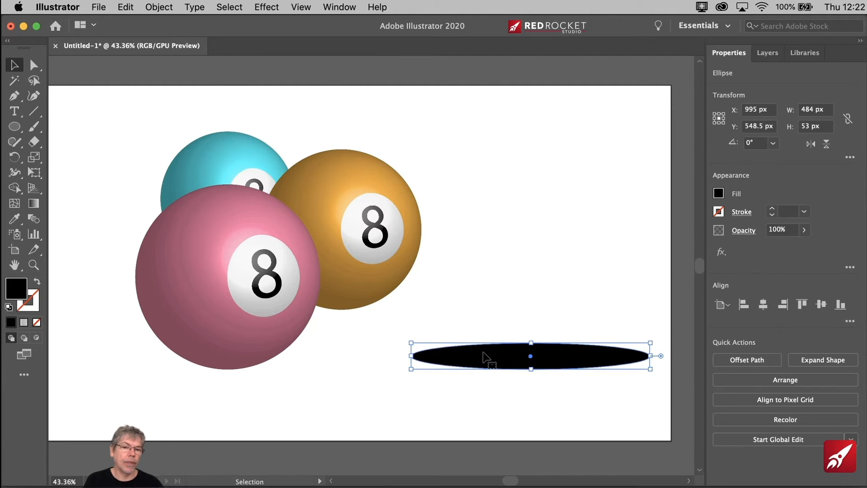
left_click(802, 230)
left_click_drag(801, 247, 734, 248)
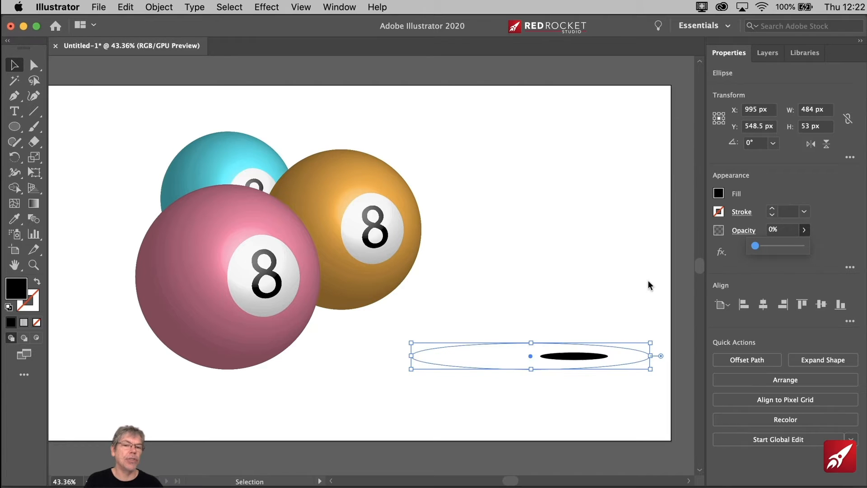
left_click(584, 273)
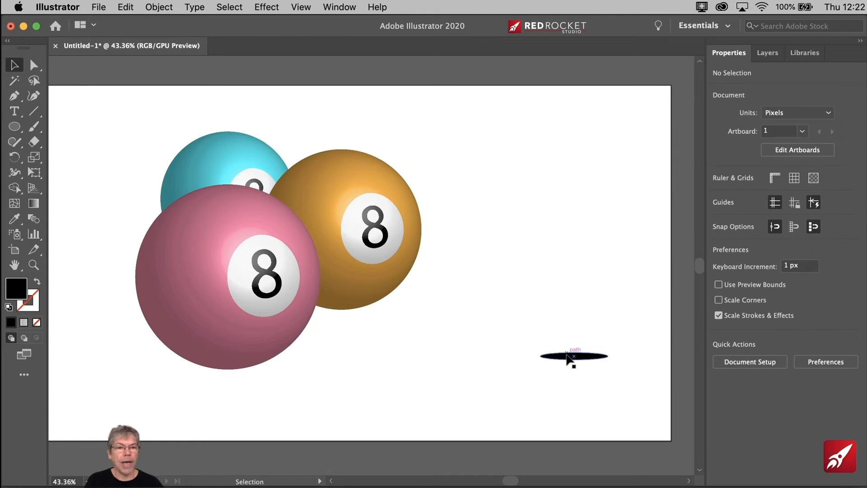
Select both the transparent large ellipse and the small black ellipse and make a blend between them
left_click(567, 355)
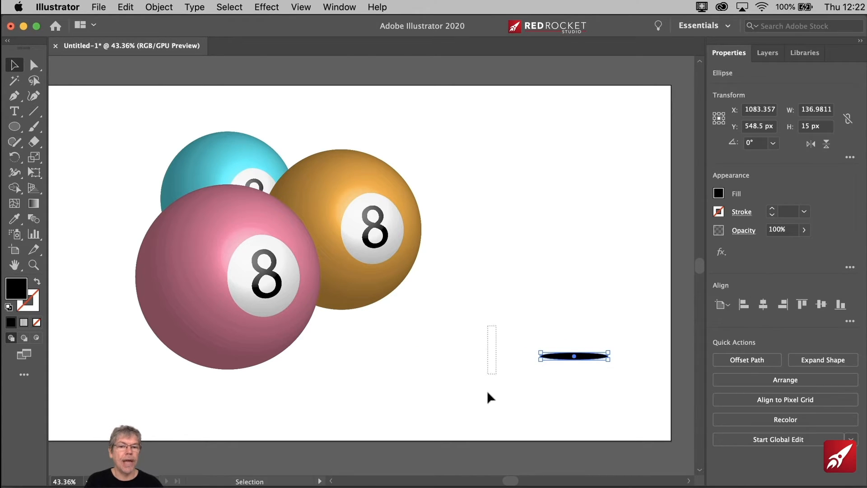
left_click_drag(488, 392, 486, 397)
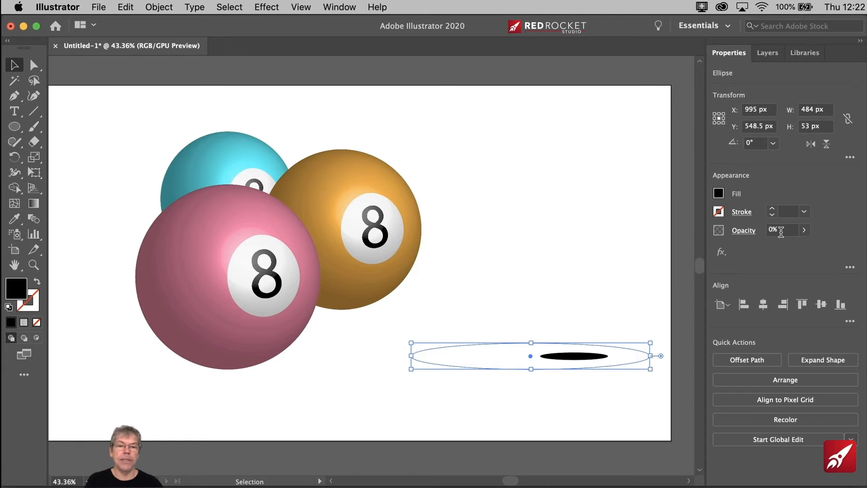
left_click_drag(551, 289, 585, 396)
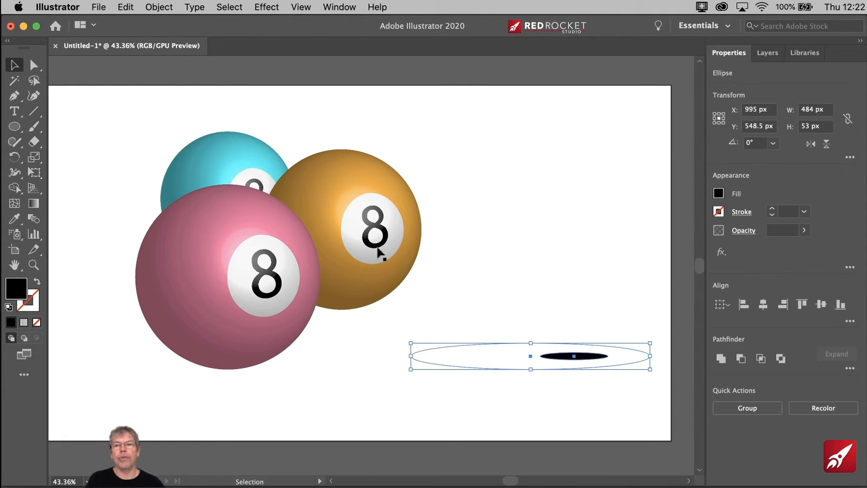
left_click(158, 10)
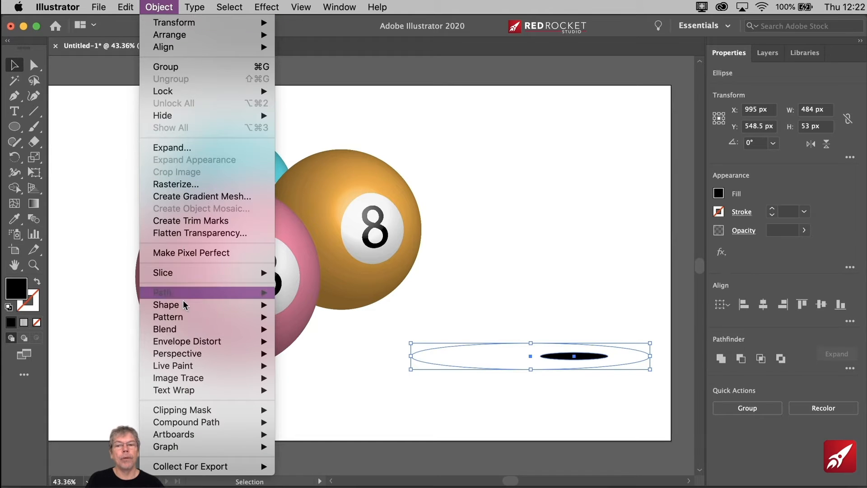
mouse_move(182, 329)
left_click(306, 329)
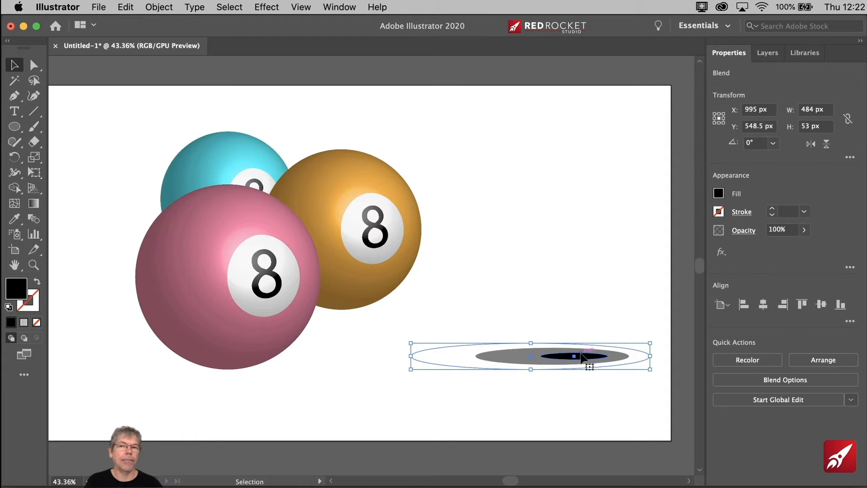
Change the ellipse blend's spacing to Specified Steps with 200 steps
left_click(160, 7)
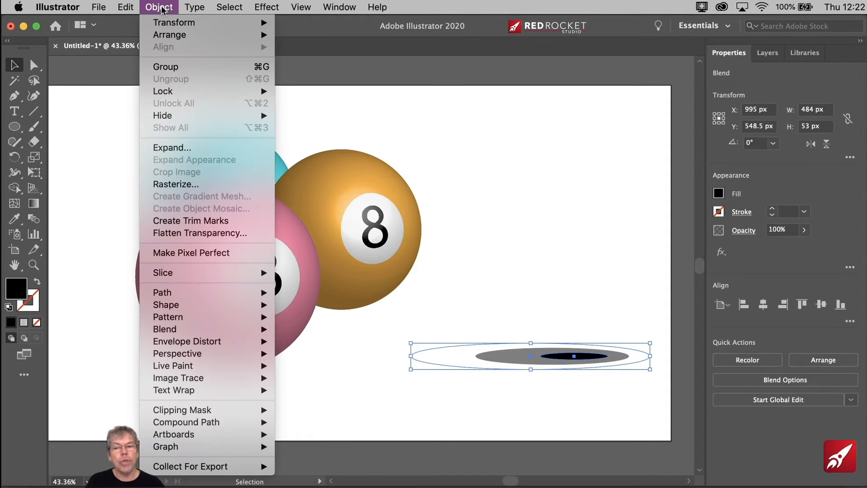
mouse_move(202, 333)
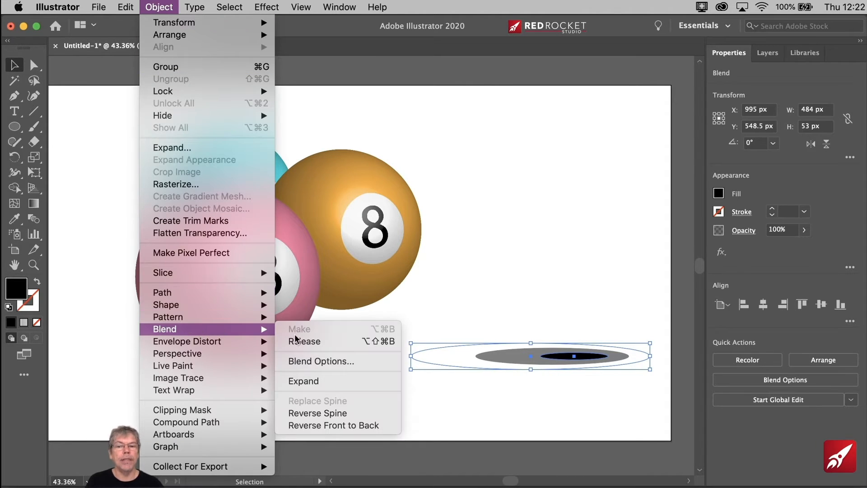
left_click(335, 361)
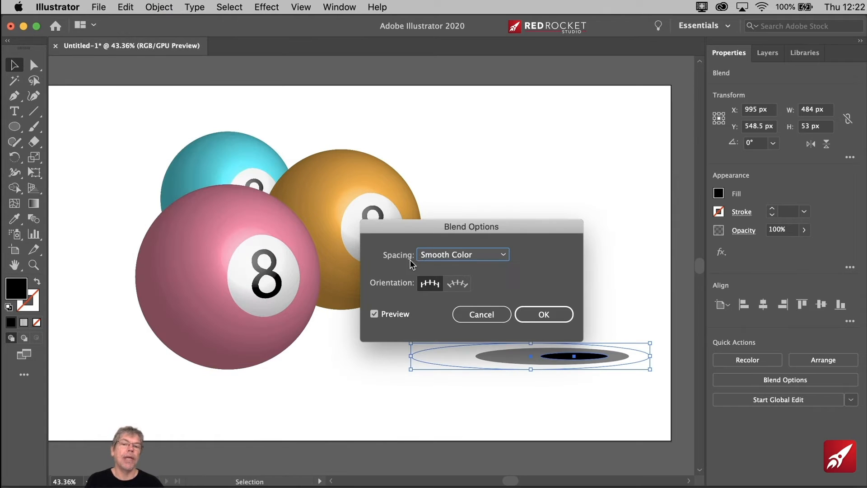
left_click_drag(416, 229, 390, 167)
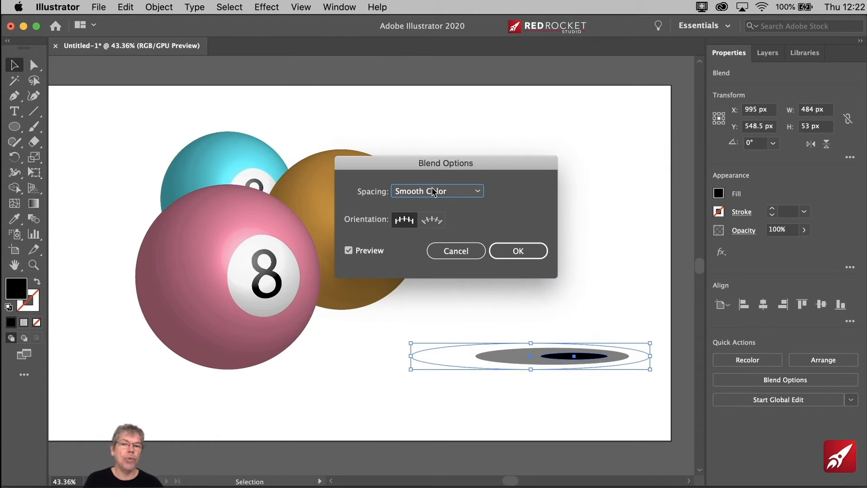
left_click(432, 190)
left_click(437, 219)
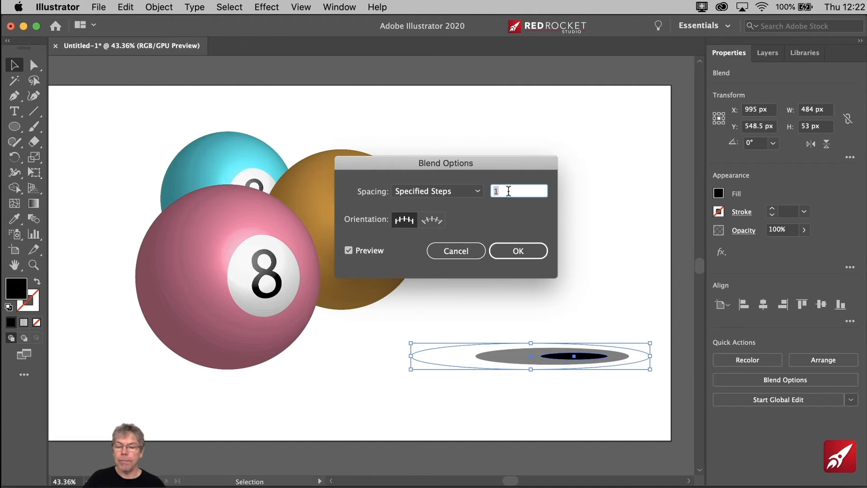
type("2")
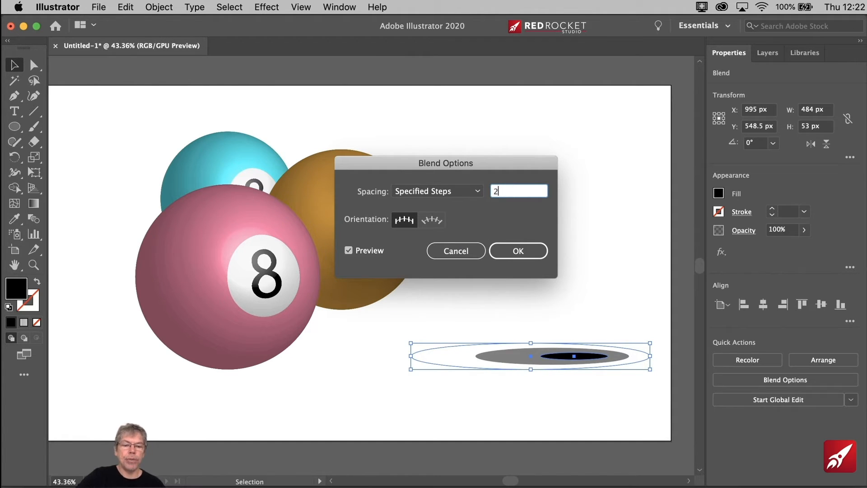
type("00")
left_click(519, 252)
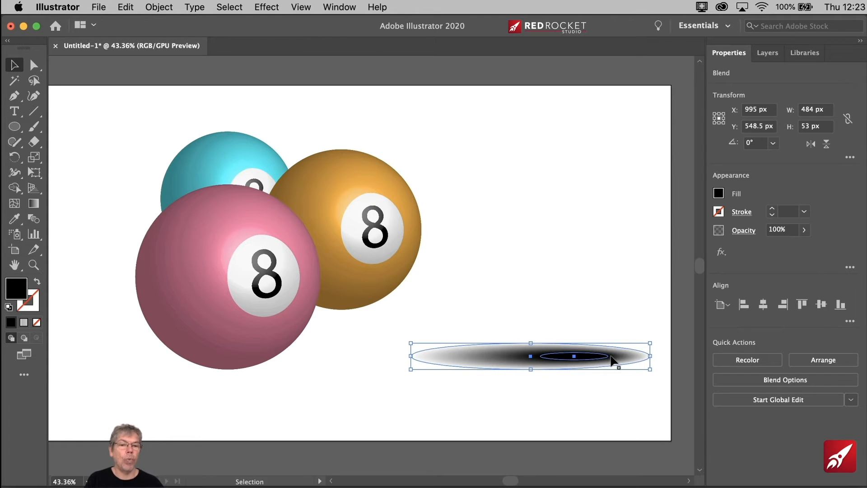
Move the blended shadow onto the base of the pink ball, with its dark core under the ball's lower edge
left_click_drag(553, 347, 316, 275)
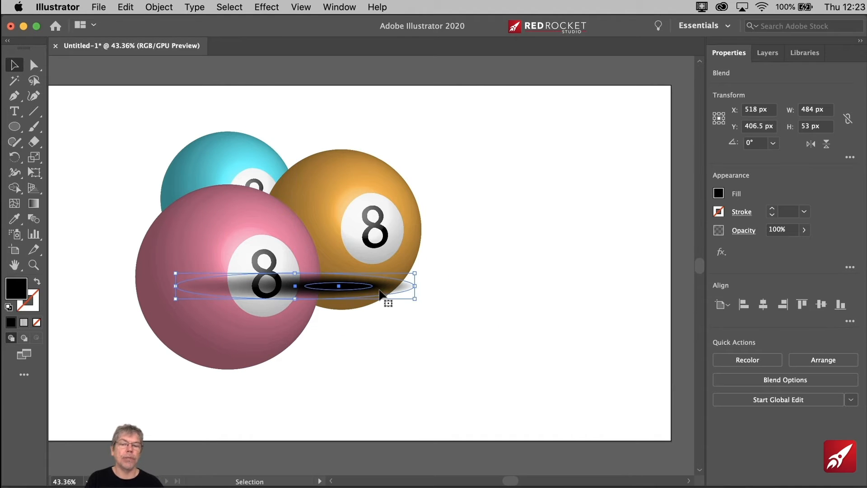
left_click_drag(381, 293, 491, 395)
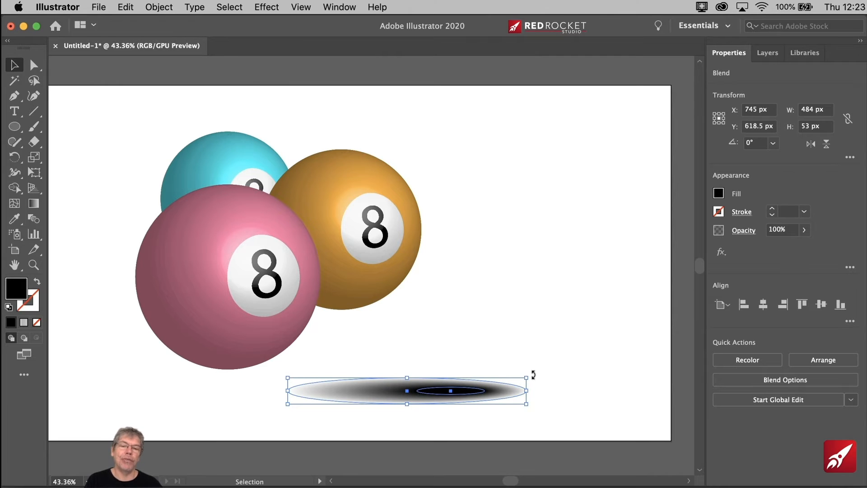
left_click_drag(503, 394, 297, 370)
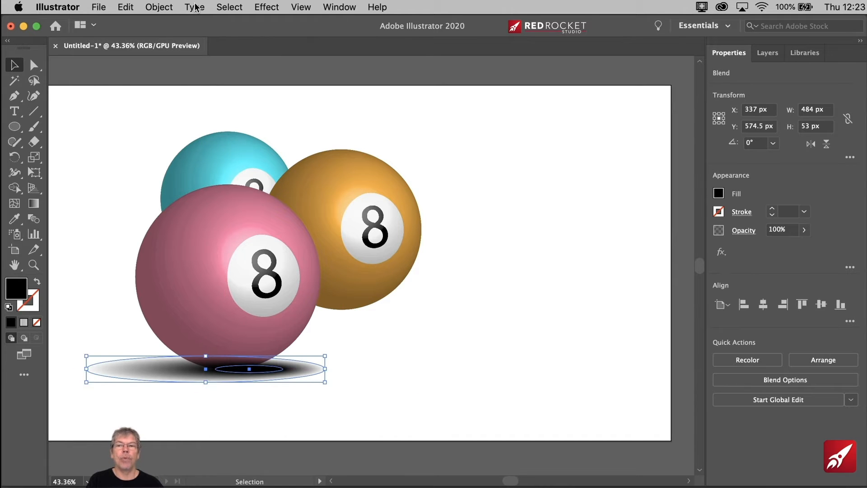
Reduce the blended shadow's opacity to 64%
left_click(158, 7)
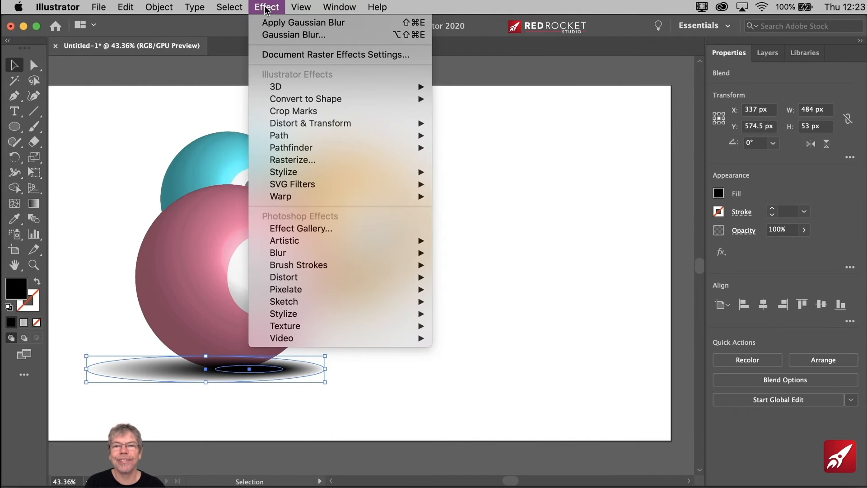
left_click(266, 7)
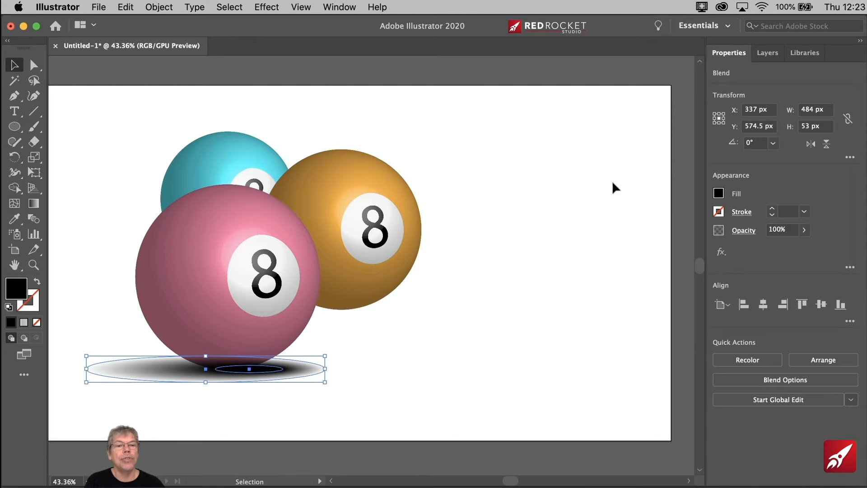
left_click(804, 232)
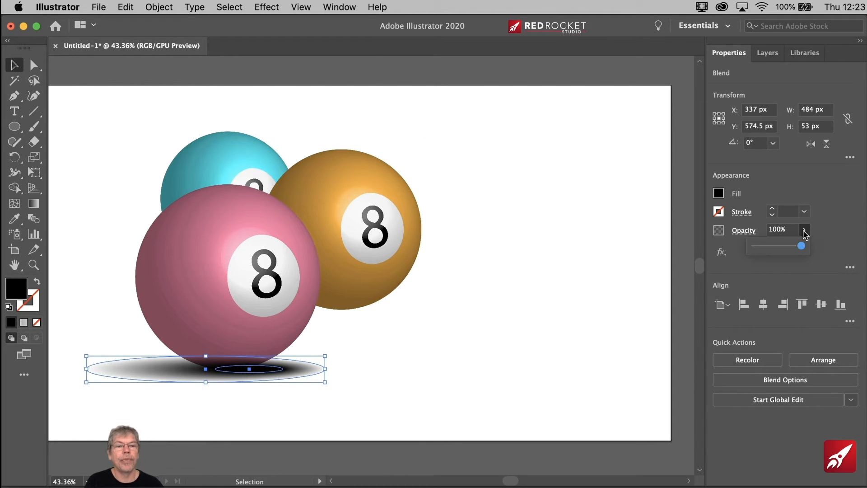
left_click_drag(804, 246, 786, 248)
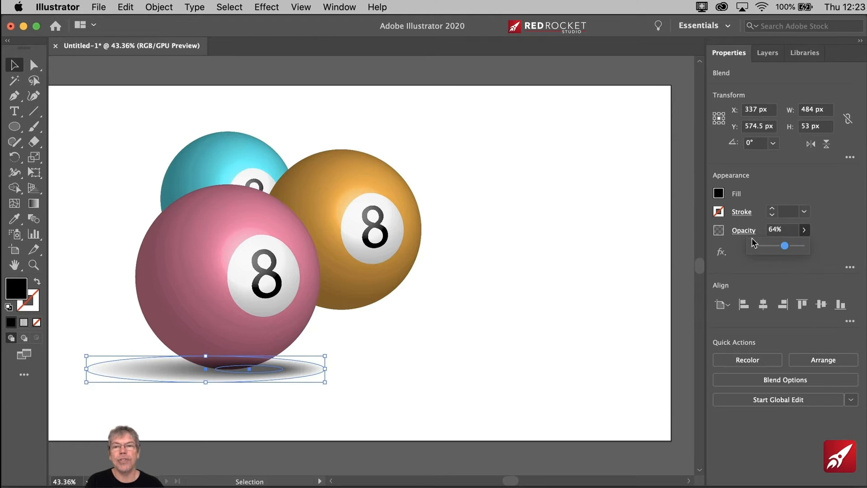
Send the blended shadow to the back, behind the pink ball, and deselect it
left_click(167, 7)
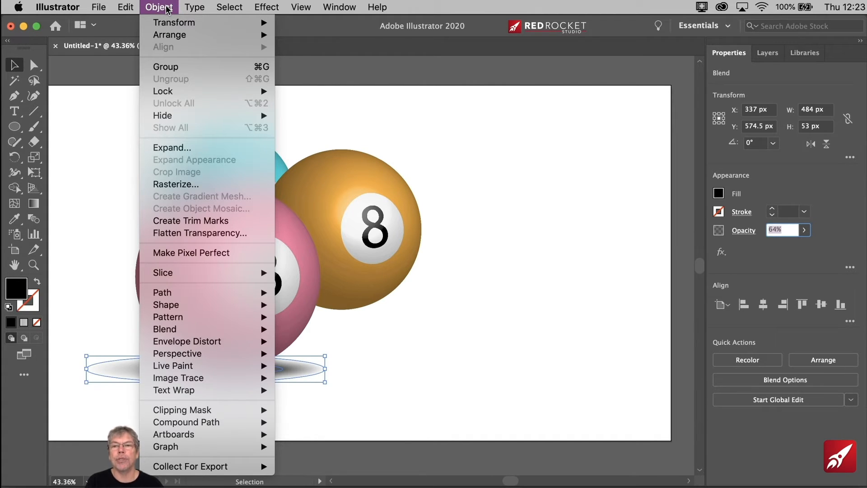
mouse_move(172, 37)
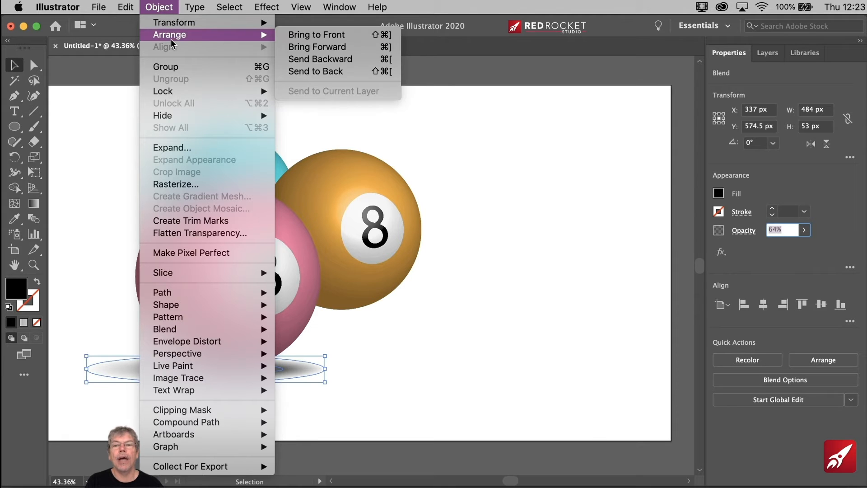
left_click(299, 71)
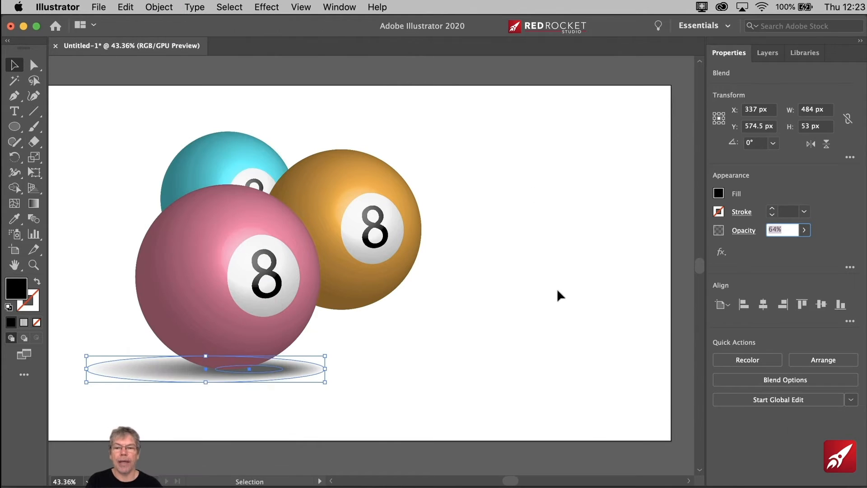
left_click(396, 399)
Move the shadow clear of the pink ball, duplicate it above, and shrink the copy to about 174 × 19 px
left_click_drag(286, 377, 515, 423)
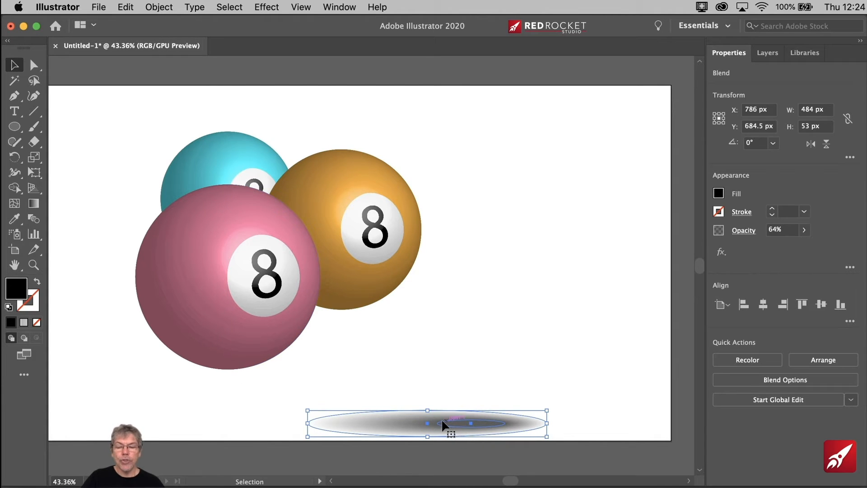
left_click_drag(429, 421, 440, 365)
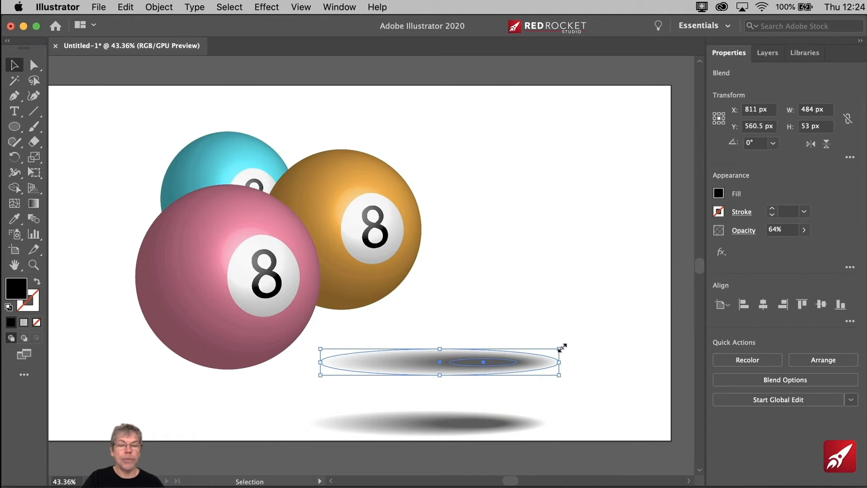
left_click_drag(560, 347, 473, 364)
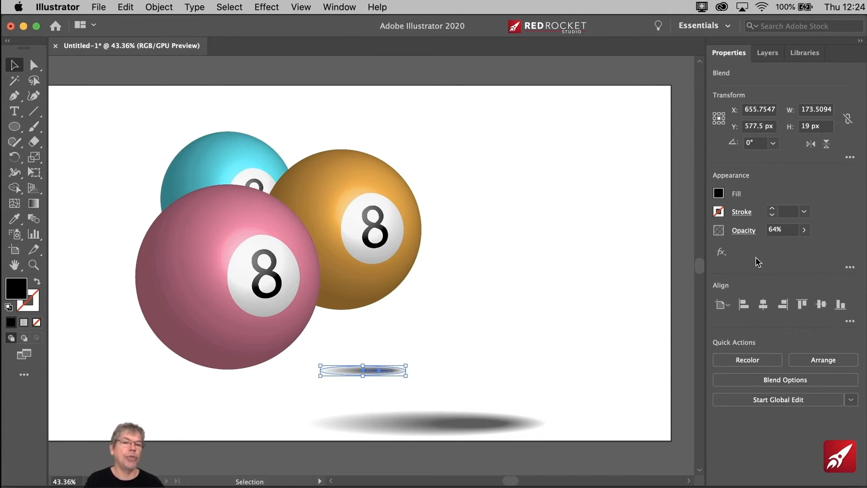
Set the small shadow copy's opacity to 100%
left_click(802, 231)
left_click_drag(787, 245, 803, 245)
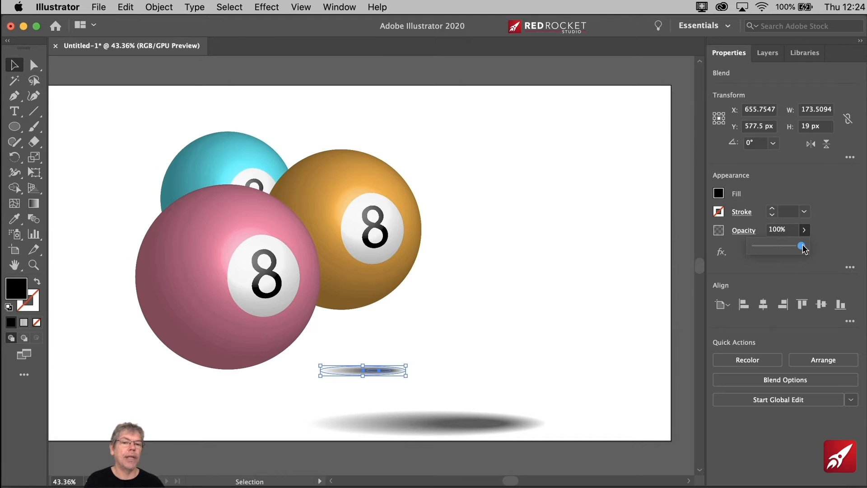
left_click(520, 324)
Place the large shadow and the small dark shadow together beneath the pink ball, overlapping at its contact point
left_click_drag(481, 421, 240, 368)
left_click_drag(370, 378, 237, 369)
left_click(422, 359)
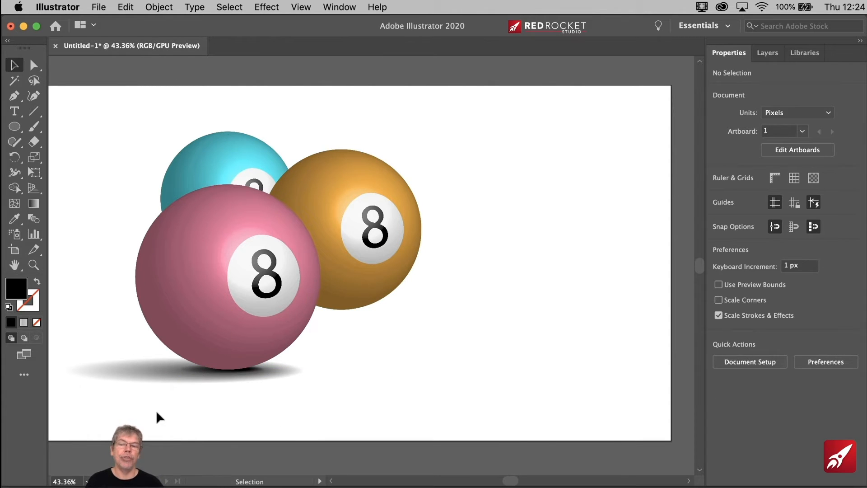
Lower the opacity of the large shadow beneath the pink ball to 49%
left_click(134, 375)
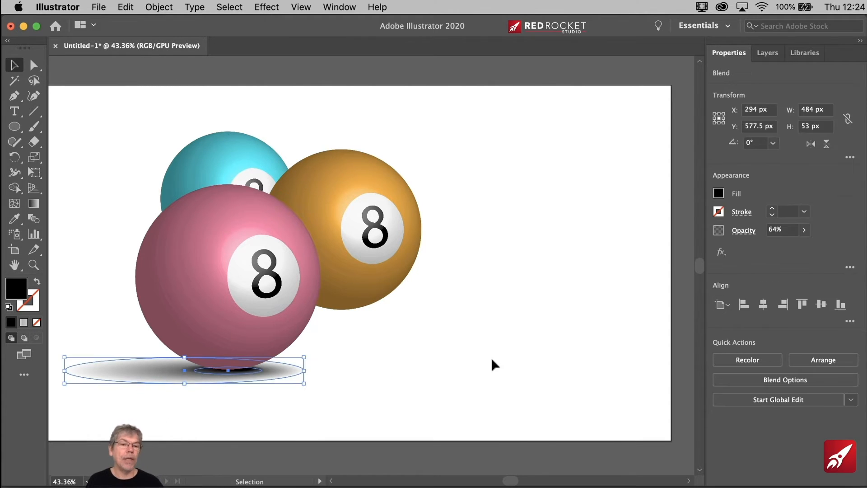
left_click(804, 230)
left_click_drag(786, 247, 778, 247)
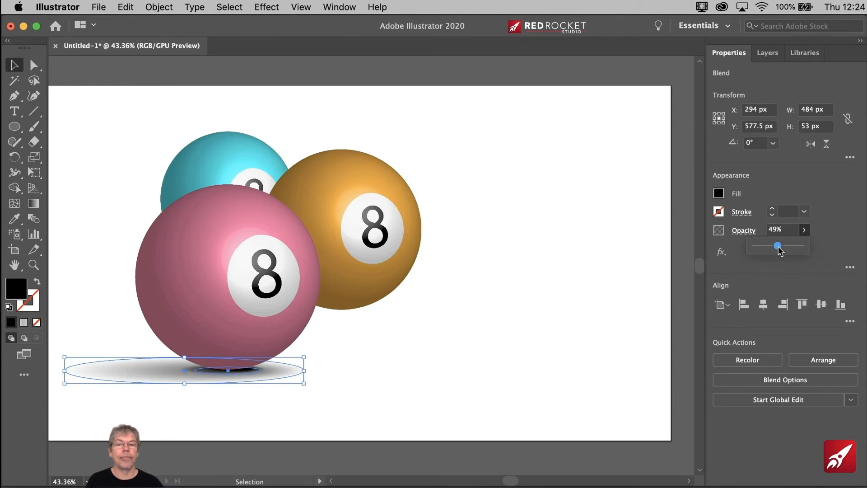
left_click(456, 358)
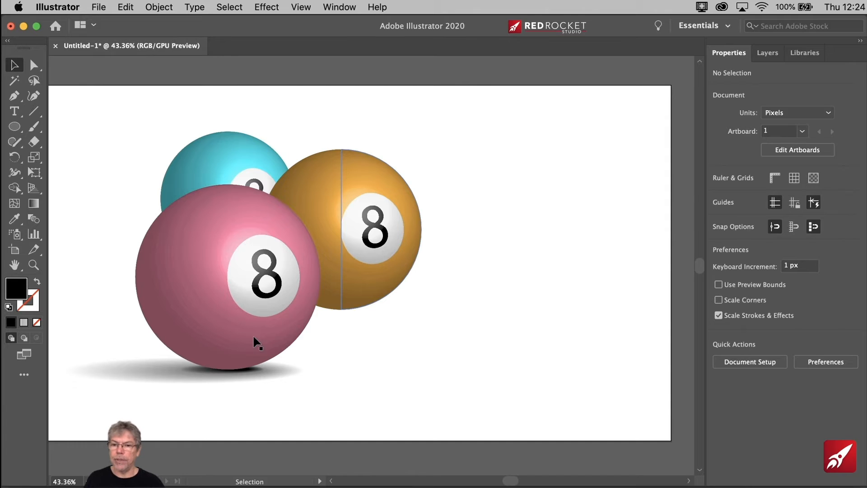
Duplicate both pink-ball shadows, scale the copies to about 356 × 39 px, and place them beneath the orange ball
left_click(191, 373)
left_click_drag(190, 373, 426, 318)
left_click_drag(527, 311, 368, 312)
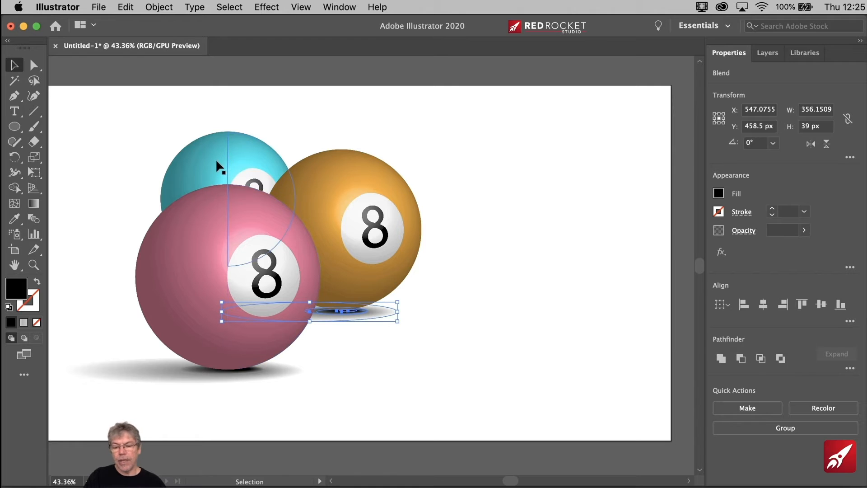
Move the cyan ball clear of the others and place a copy of the orange ball's shadows beneath it, scaled to about 338 × 37 px
left_click_drag(252, 160, 587, 173)
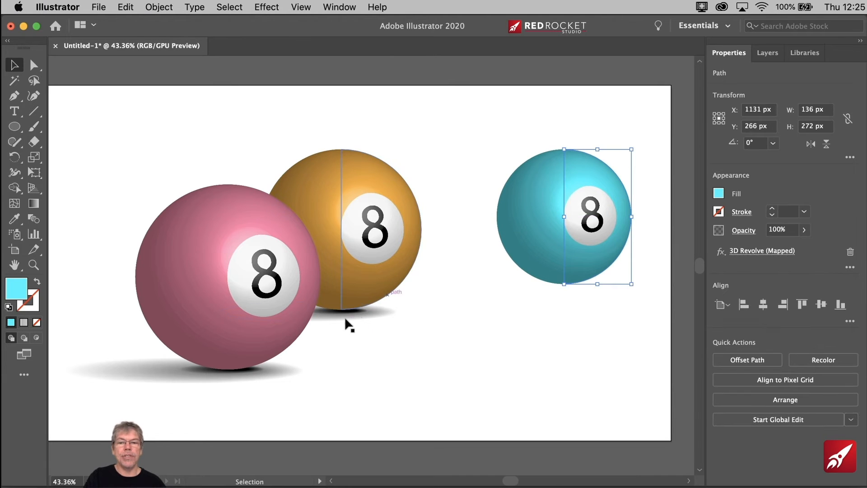
left_click_drag(335, 316, 548, 291)
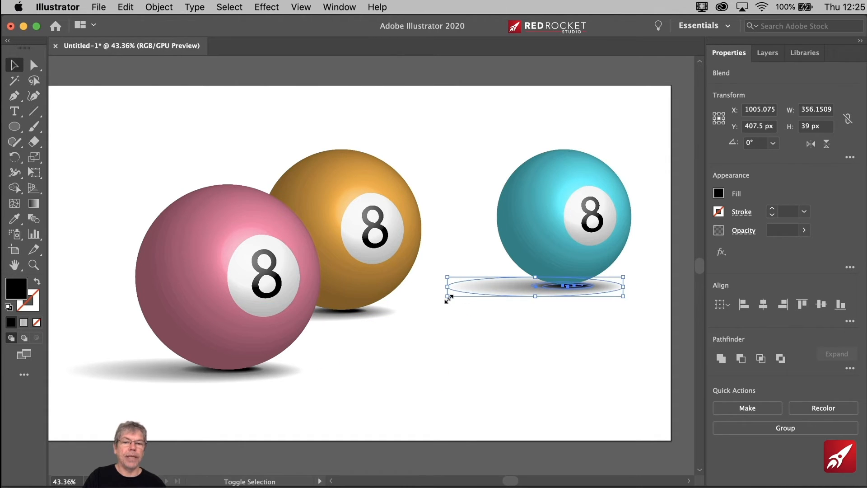
mouse_move(449, 294)
left_mouse_down()
mouse_move(464, 292)
mouse_move(456, 295)
left_mouse_up()
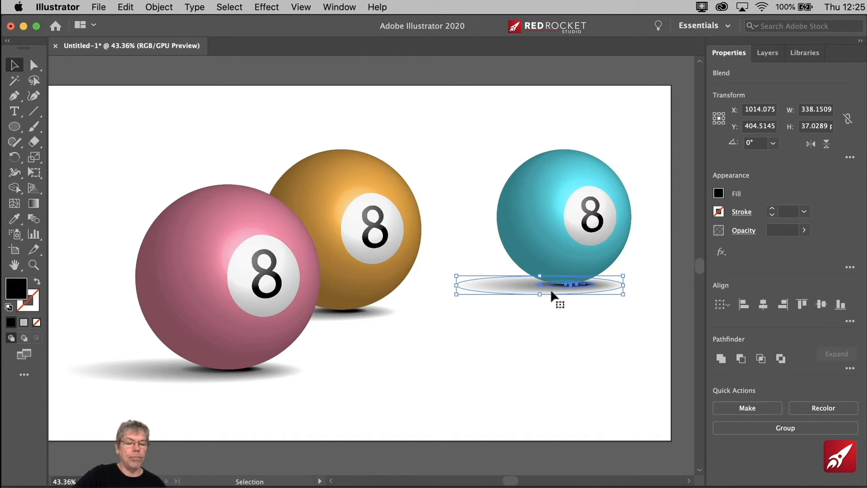
key("shift+Left")
key("shift+Left")
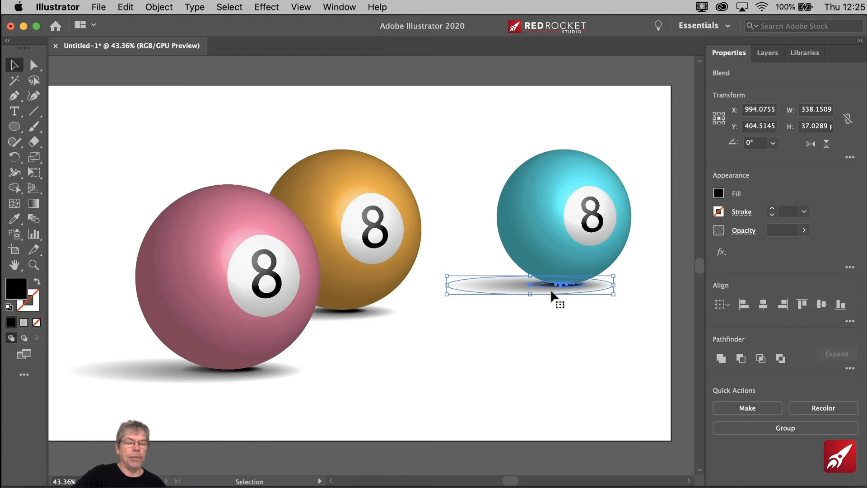
left_click(561, 330)
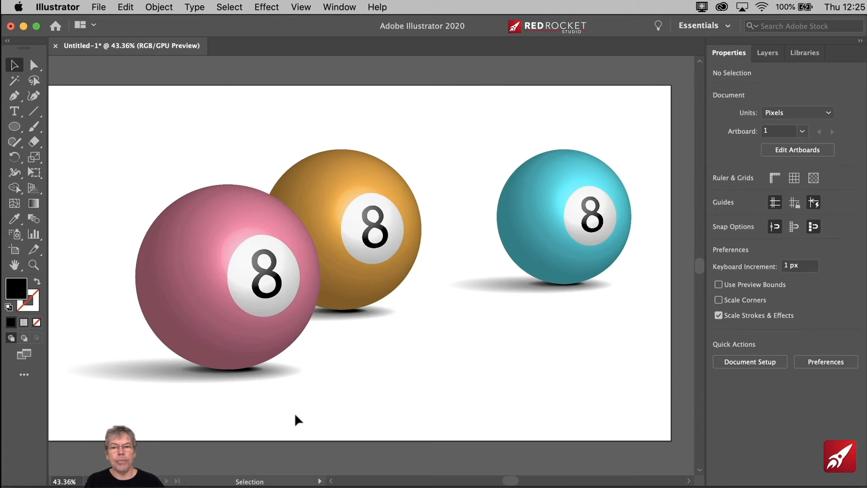
Nudge the pink ball and the orange ball down a few pixels so each sits on its shadow
left_click(256, 331)
key("Down")
key("Down")
key("Down")
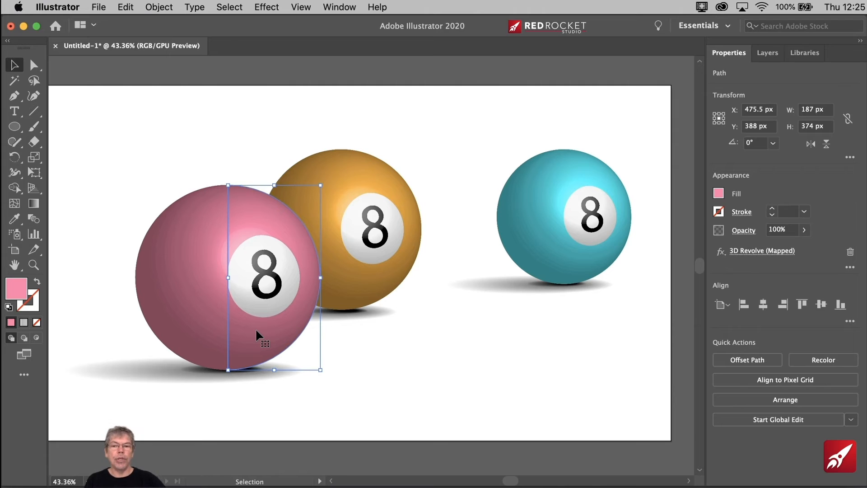
left_click(399, 340)
left_click(348, 294)
key("Down")
key("Down")
key("Down")
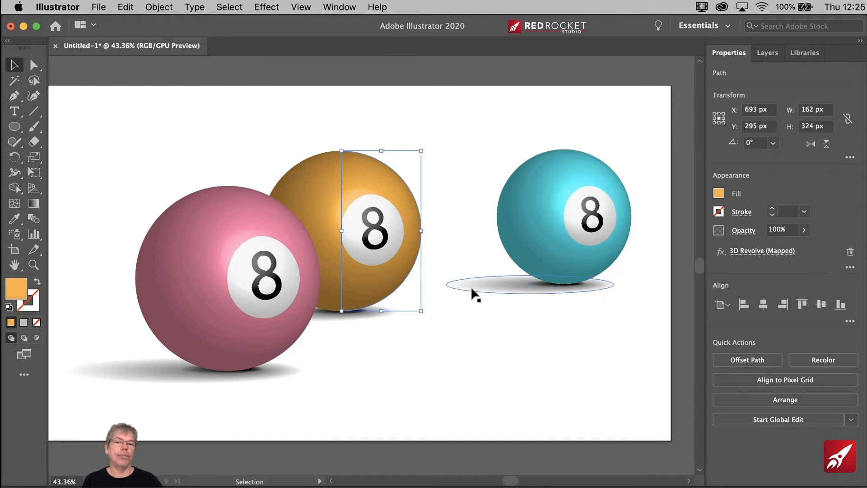
left_click(472, 324)
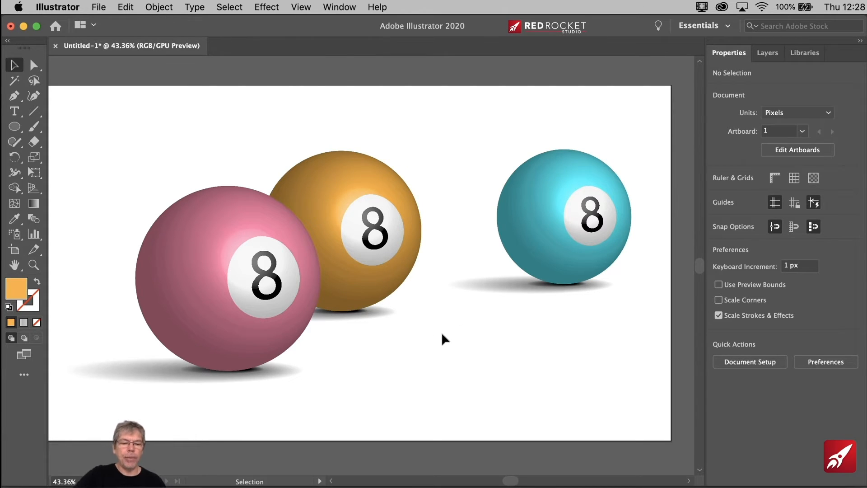
Duplicate the 1280 × 720 px artboard directly below the original, with moving artwork along with the artboard turned off
key("super+minus")
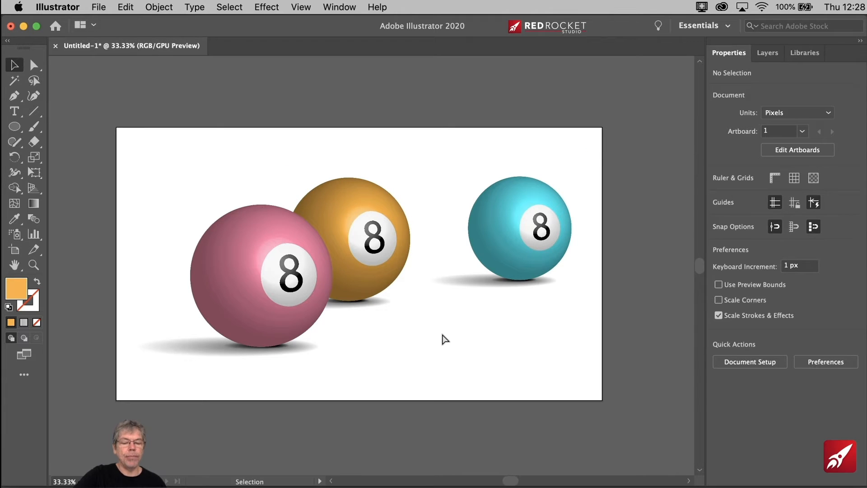
key("super+minus")
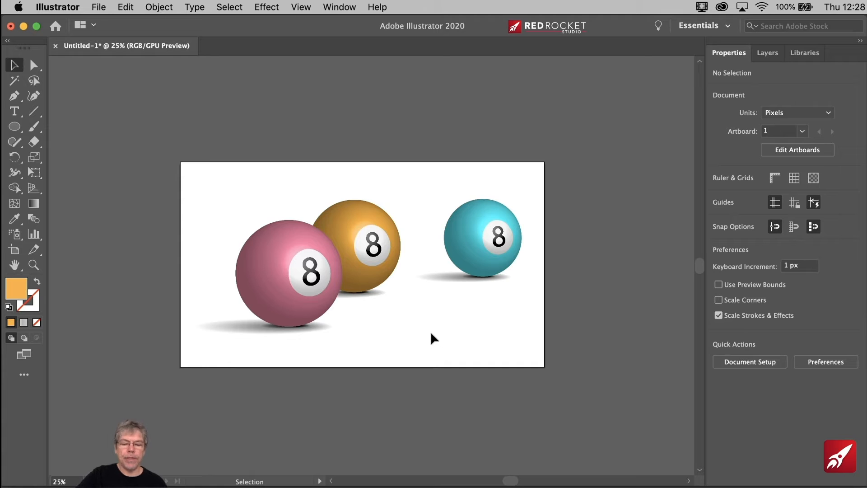
key("space")
left_click_drag(408, 339, 412, 235)
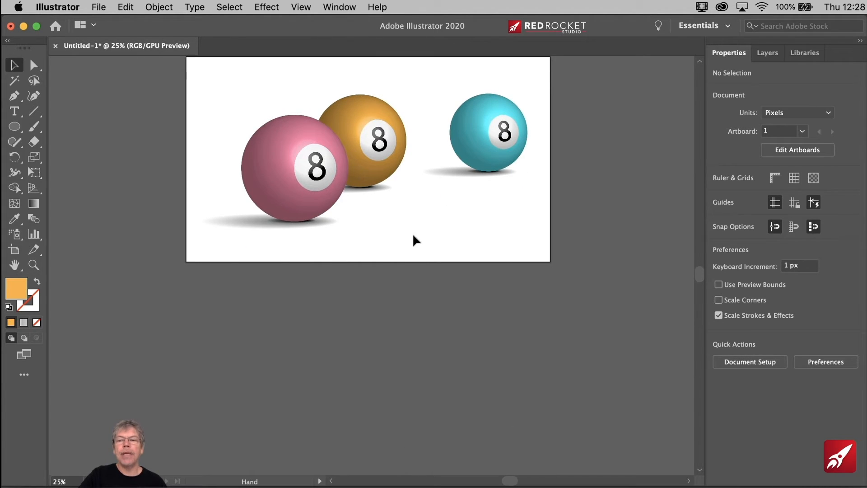
left_click(15, 252)
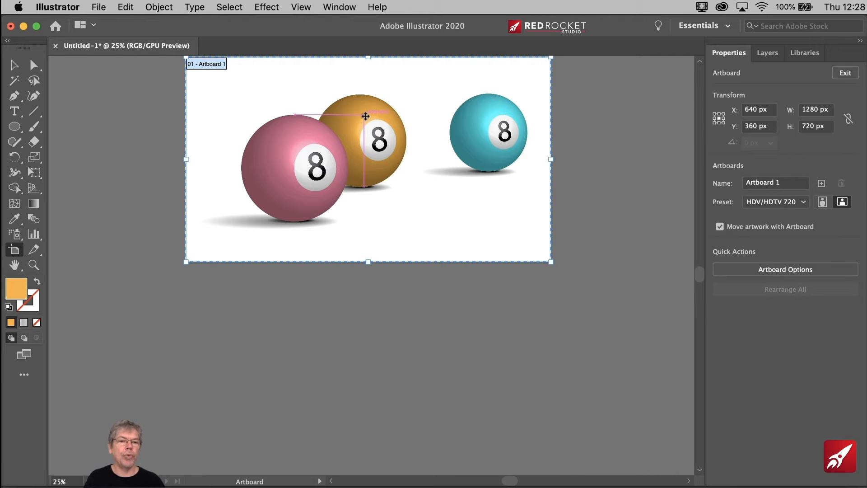
left_click(719, 227)
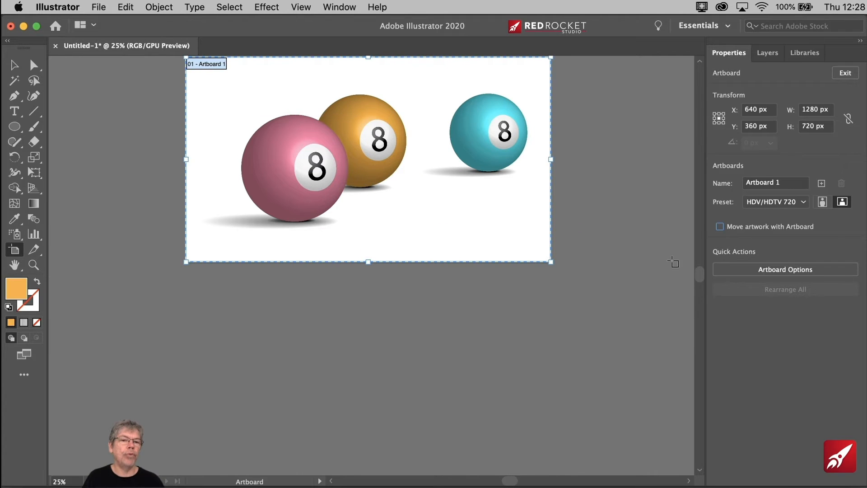
left_click_drag(521, 87, 522, 303)
left_click(14, 65)
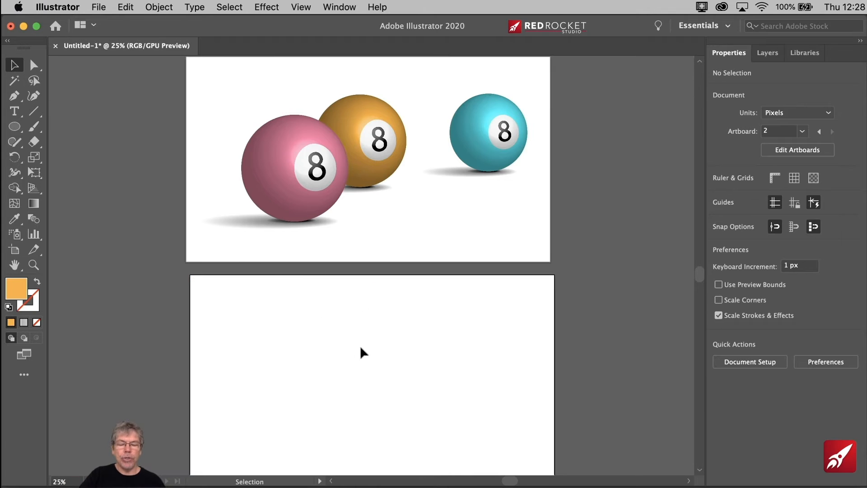
Copy the cyan ball together with its shadows to the middle of the empty second artboard
left_click_drag(361, 348, 352, 298)
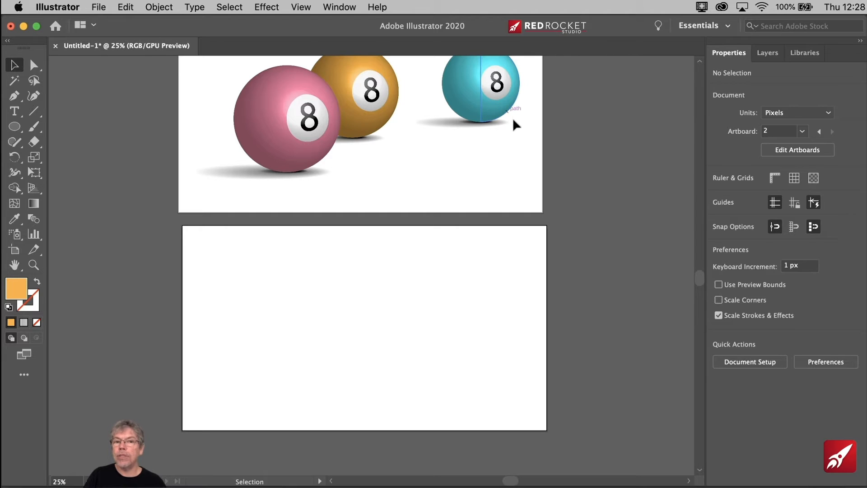
left_click_drag(527, 147, 443, 69)
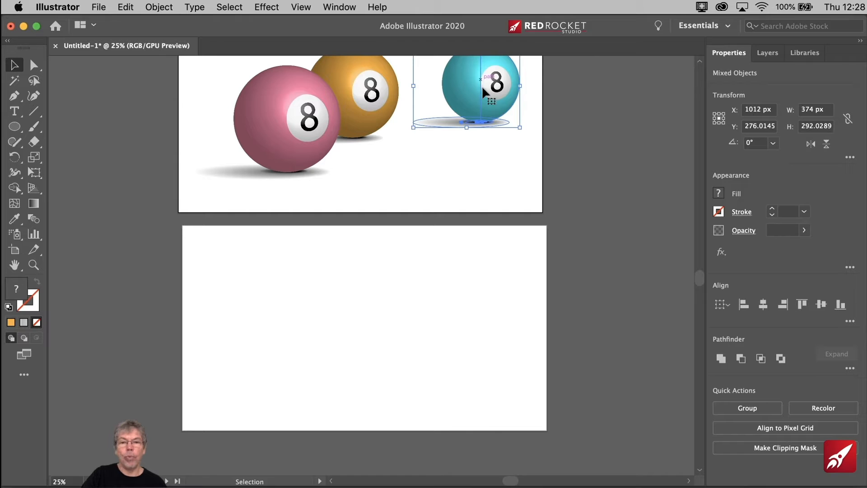
left_click_drag(481, 83, 374, 316)
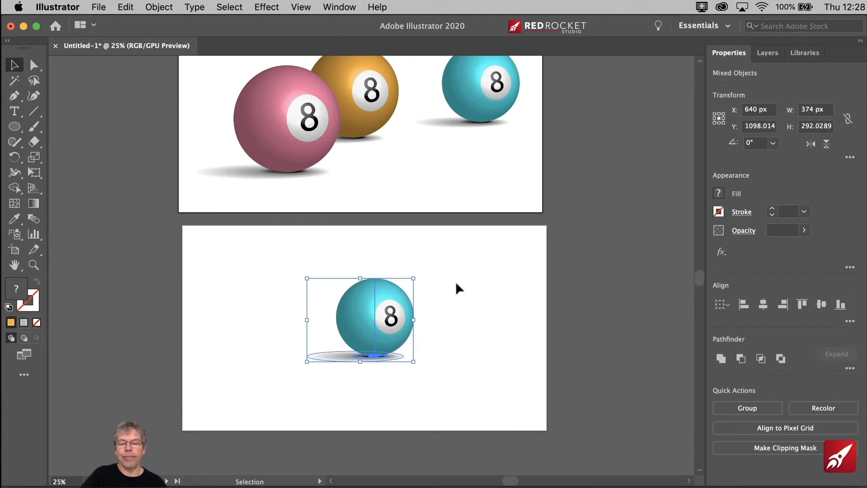
Clear the mapped 8 symbol from the copied cyan ball's 3D Revolve effect
key("a")
key("super+equal")
key("super+equal")
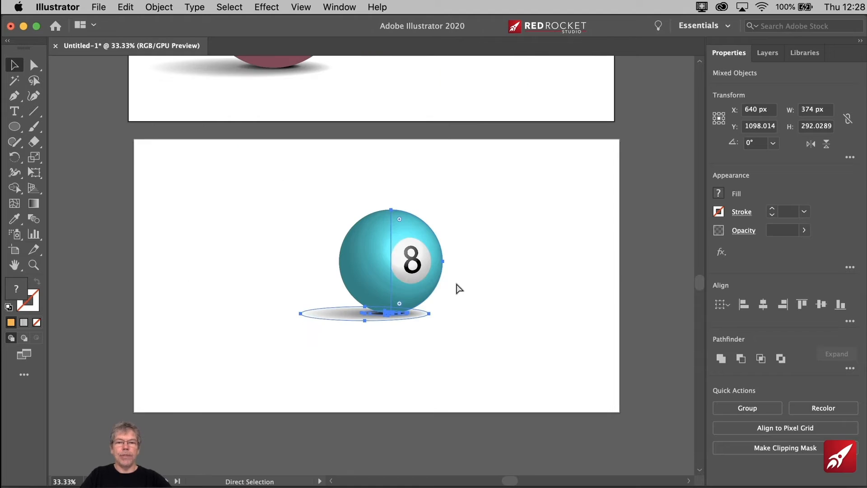
key("super+equal")
key("v")
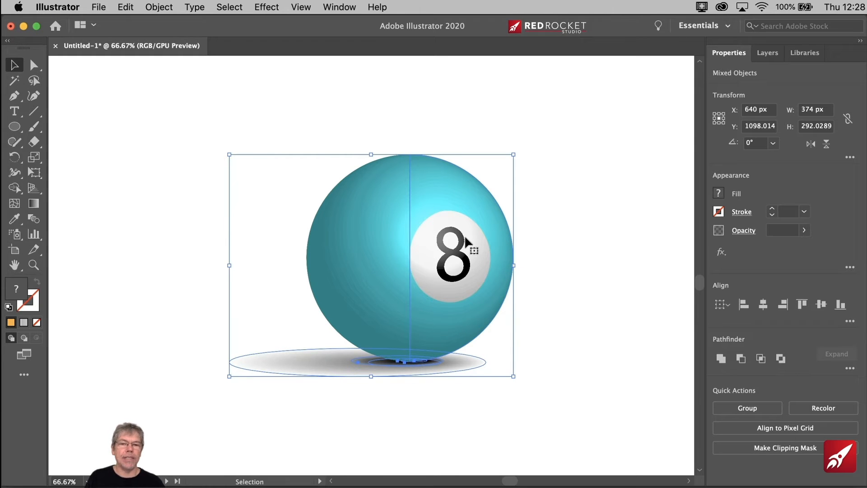
left_click(589, 210)
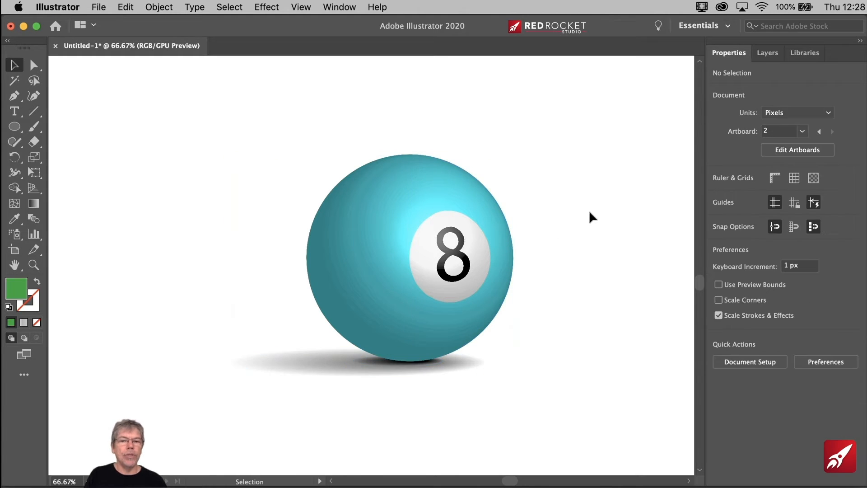
left_click(449, 192)
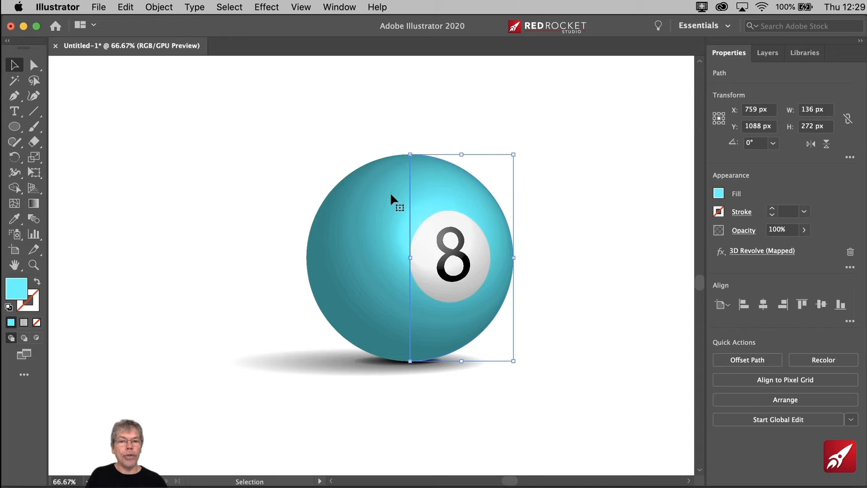
left_click(747, 255)
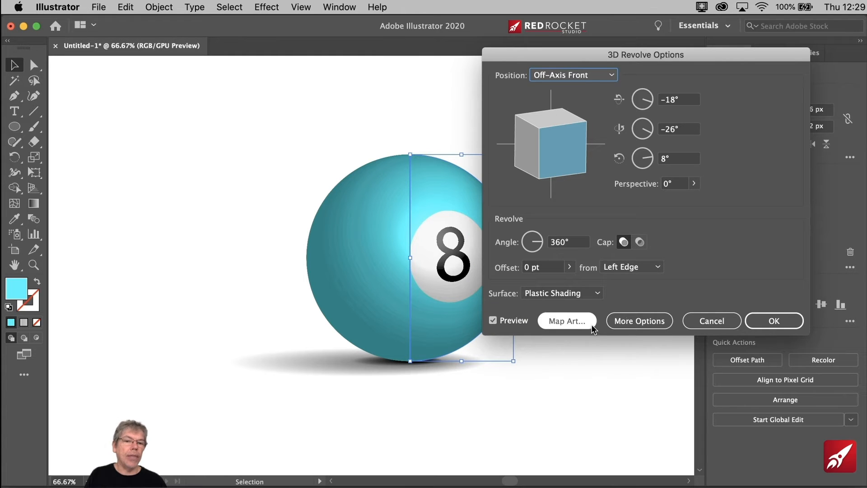
left_click(582, 326)
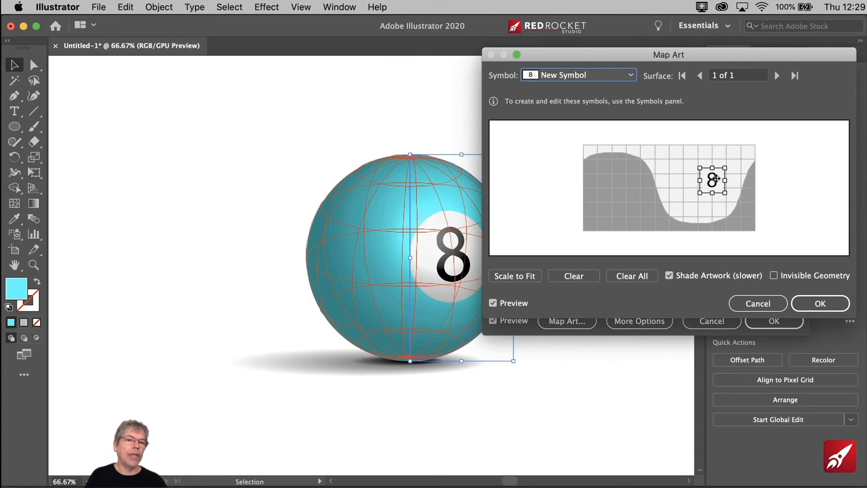
left_click(573, 276)
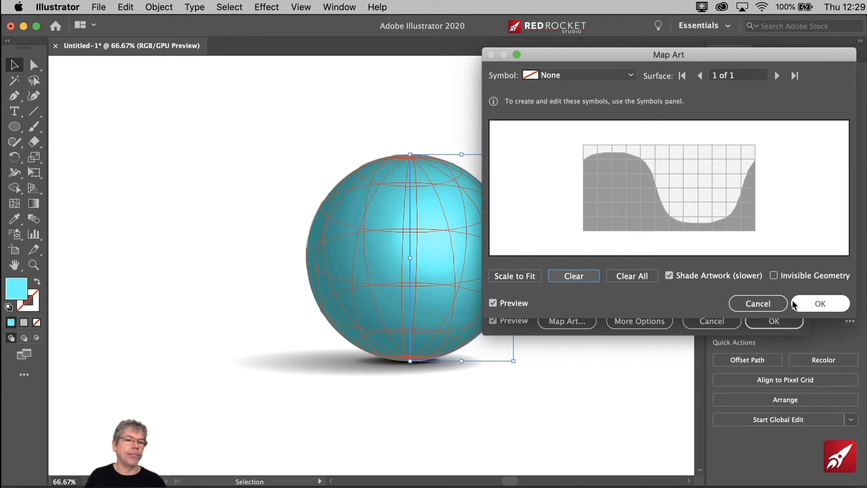
left_click(808, 307)
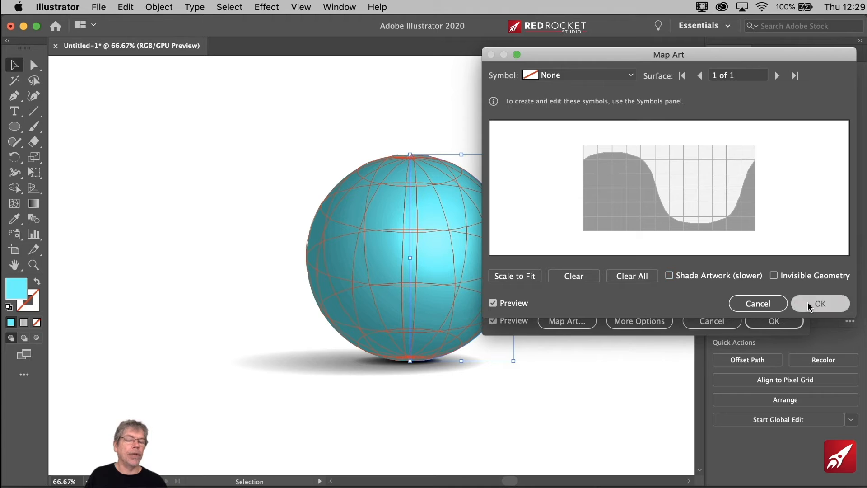
left_click(772, 321)
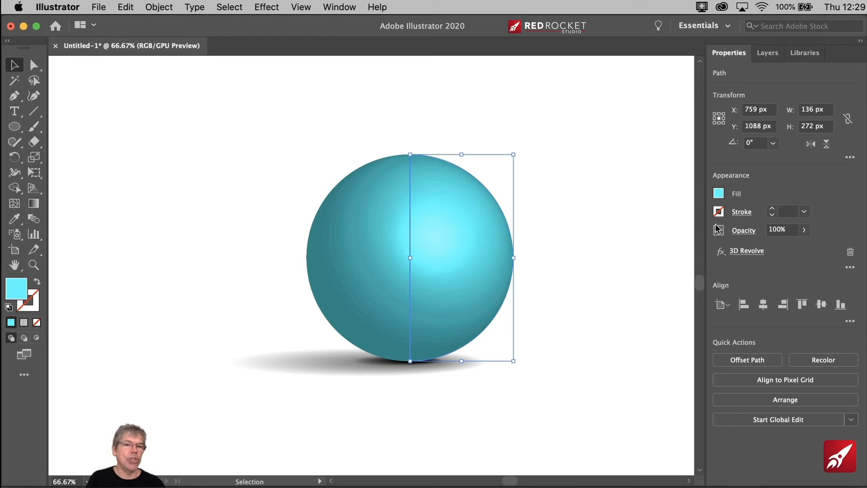
Try the plain cyan ball at 63% opacity, and restore it to 100%
left_click(806, 232)
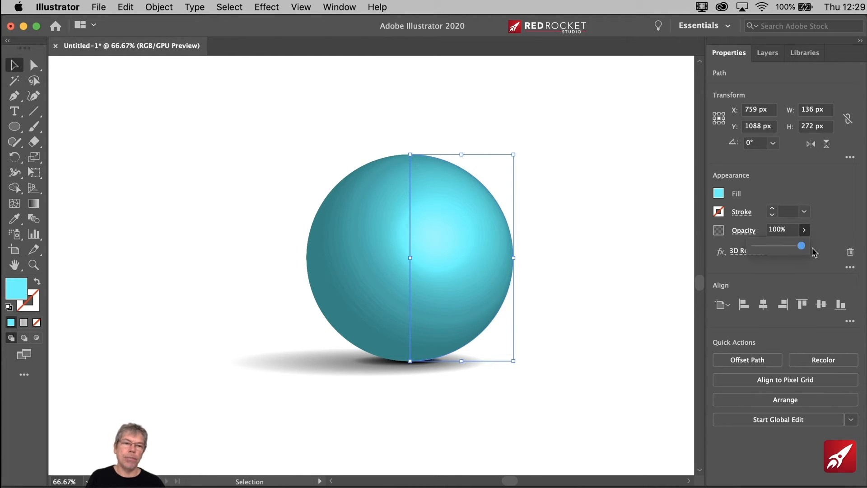
left_click_drag(804, 246, 783, 249)
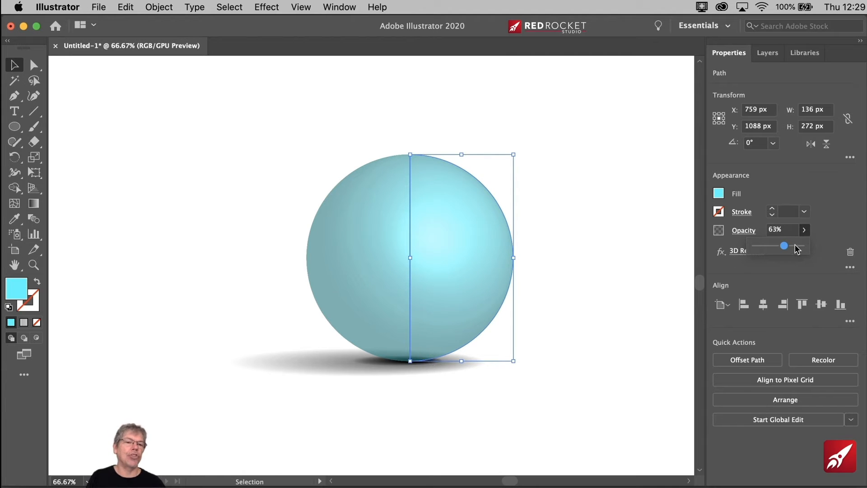
left_click_drag(784, 246, 822, 249)
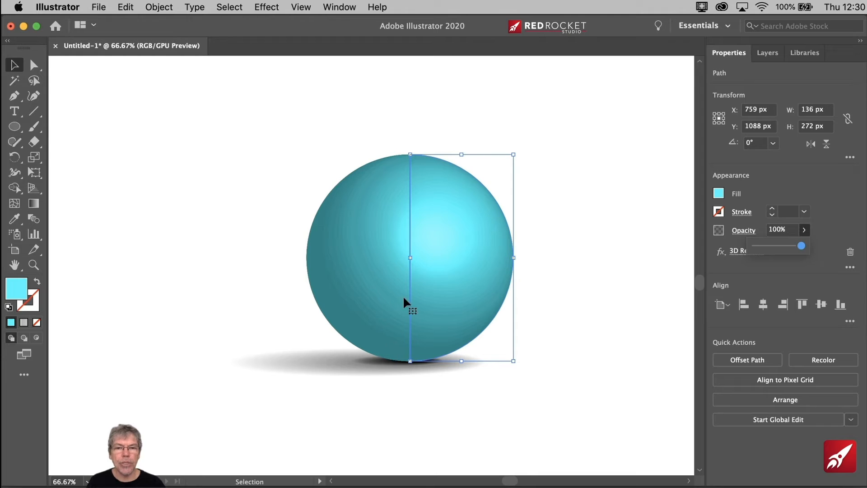
Move the plain cyan ball up off its shadows and fill both shadow blends with RGB Cyan
left_click_drag(430, 278, 481, 221)
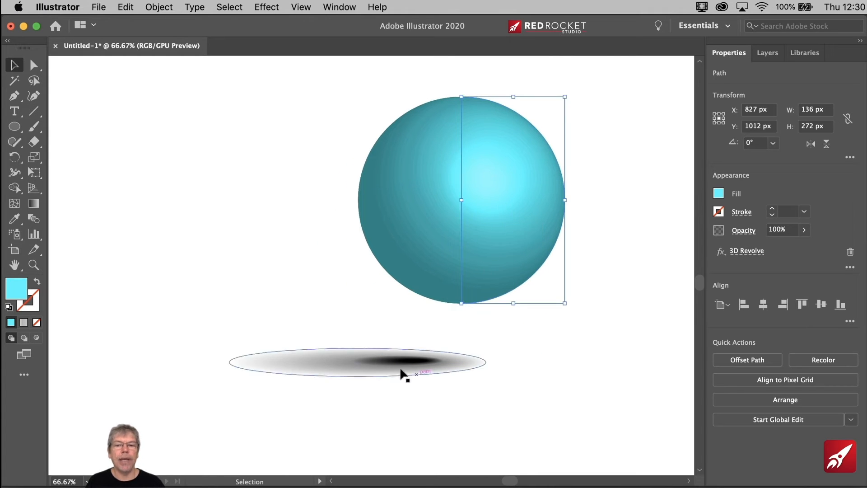
left_click_drag(352, 324, 361, 396)
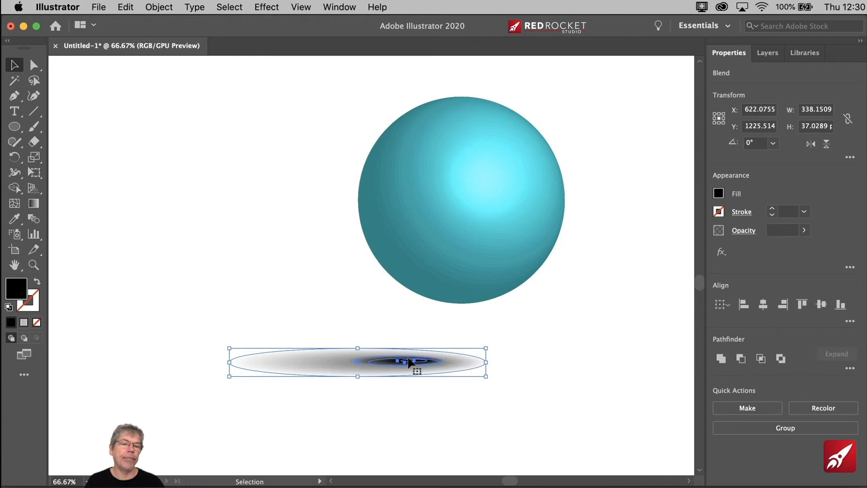
left_click(718, 194)
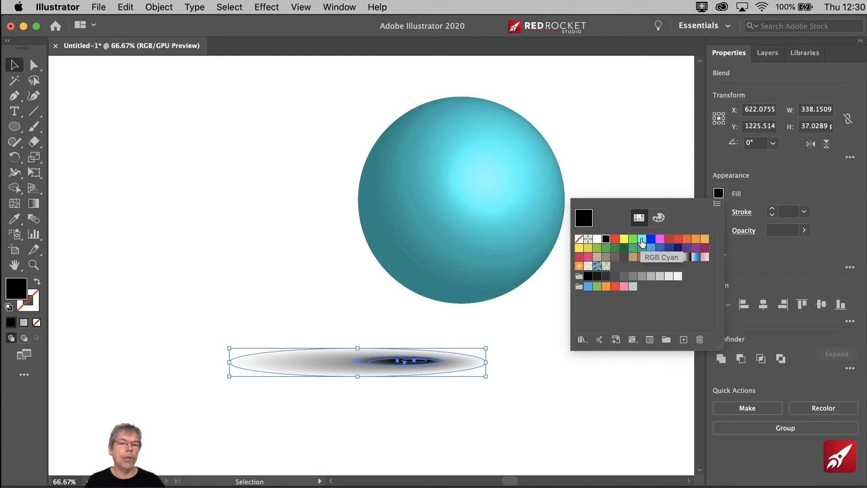
left_click(641, 239)
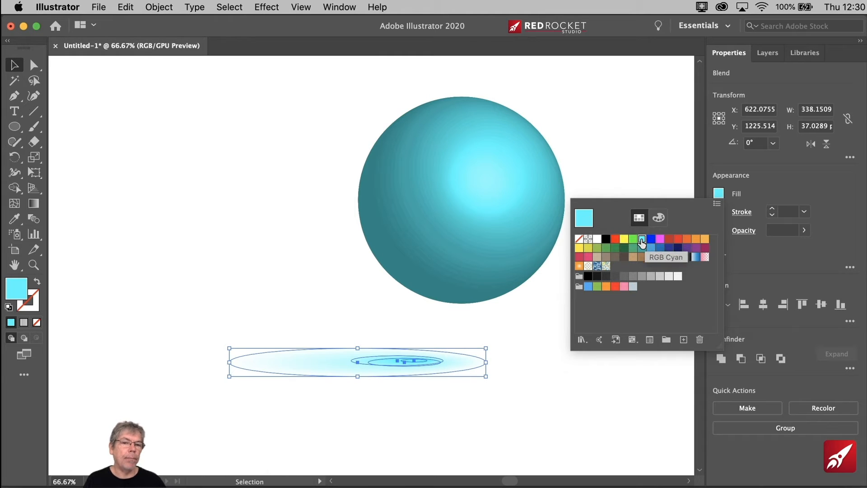
Switch the RGB Cyan swatch to HSB, lower its brightness to 56%, and apply it to both shadow blends
double_click(641, 241)
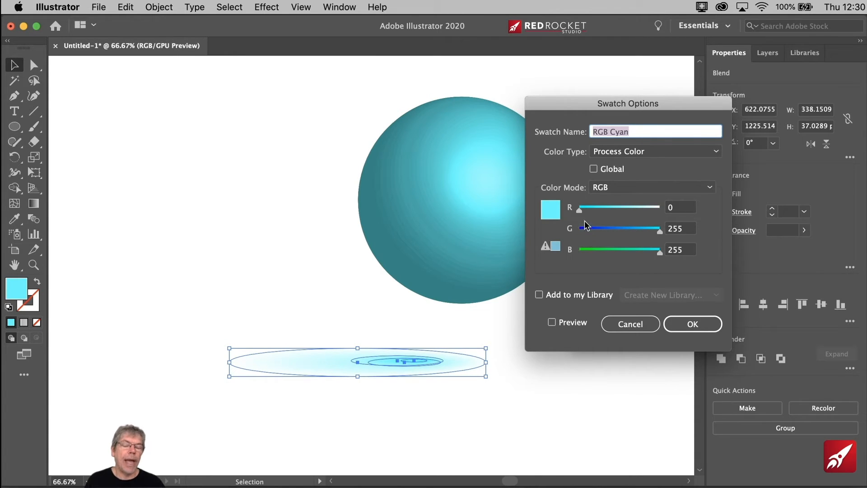
left_click(613, 187)
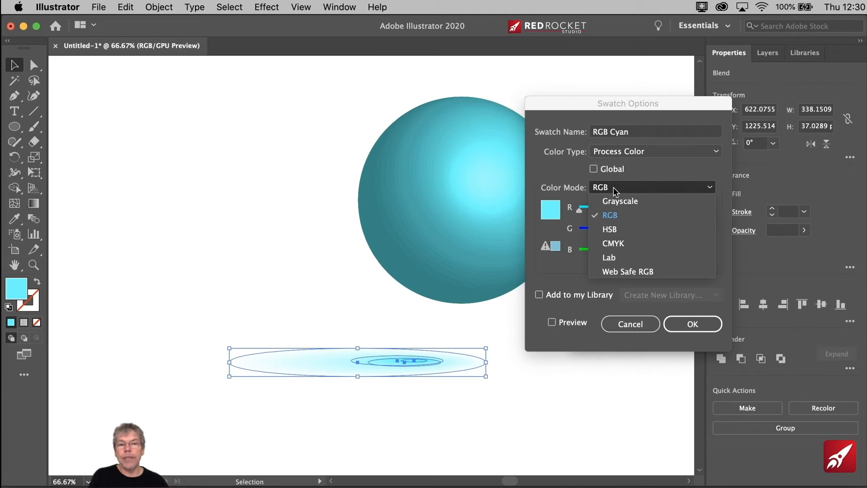
left_click(625, 229)
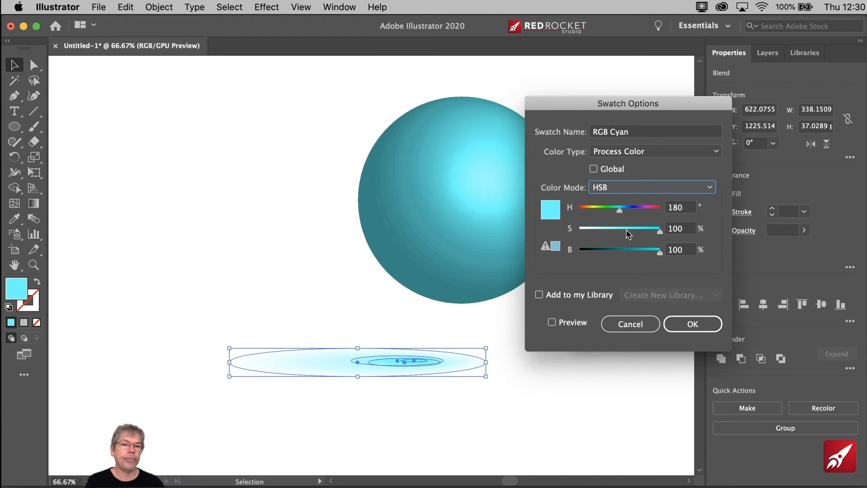
left_click_drag(660, 255, 625, 256)
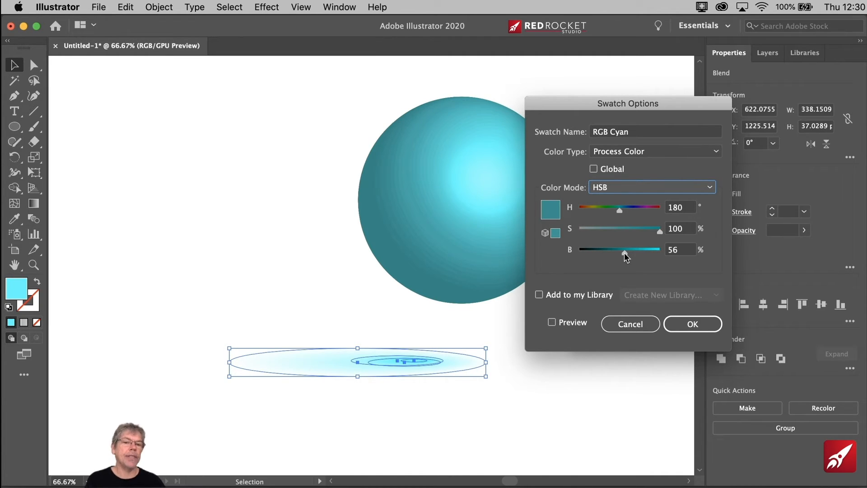
left_click(692, 324)
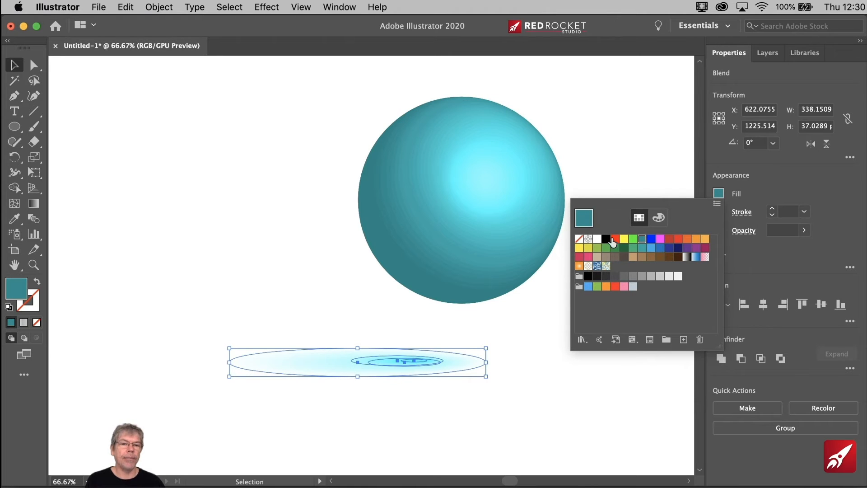
left_click(641, 239)
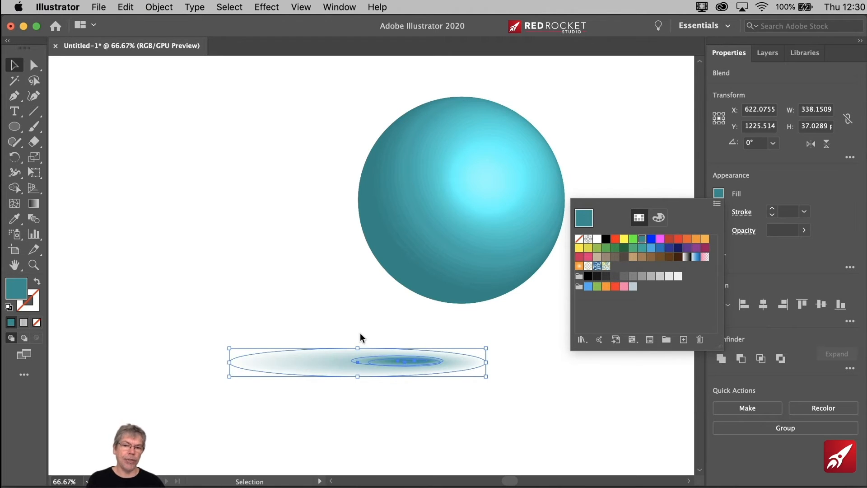
left_click(255, 279)
left_click(258, 293)
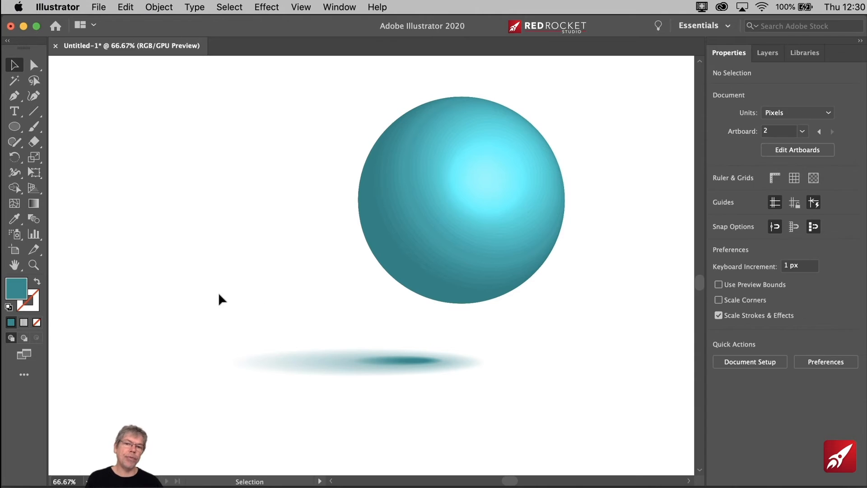
Fill the wide outer shadow blend with a new HSB swatch of hue 180°, saturation 100% and brightness 90%
left_click_drag(293, 326, 313, 392)
left_click(718, 193)
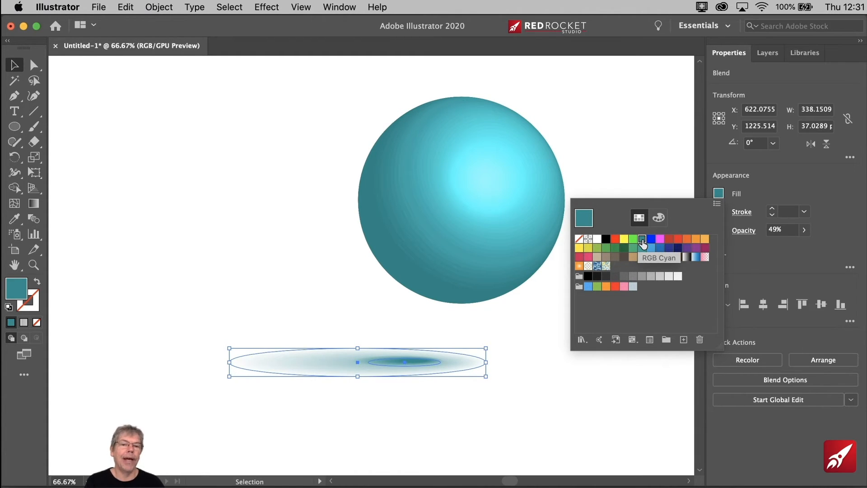
left_click(683, 339)
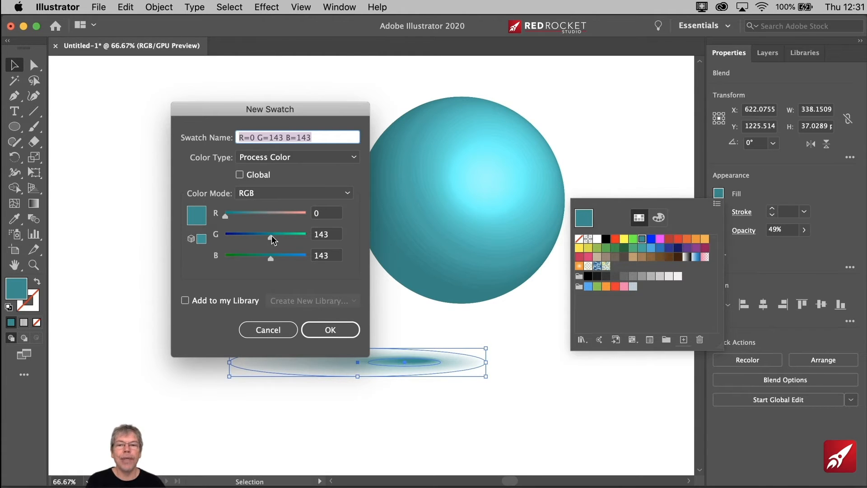
left_click(269, 193)
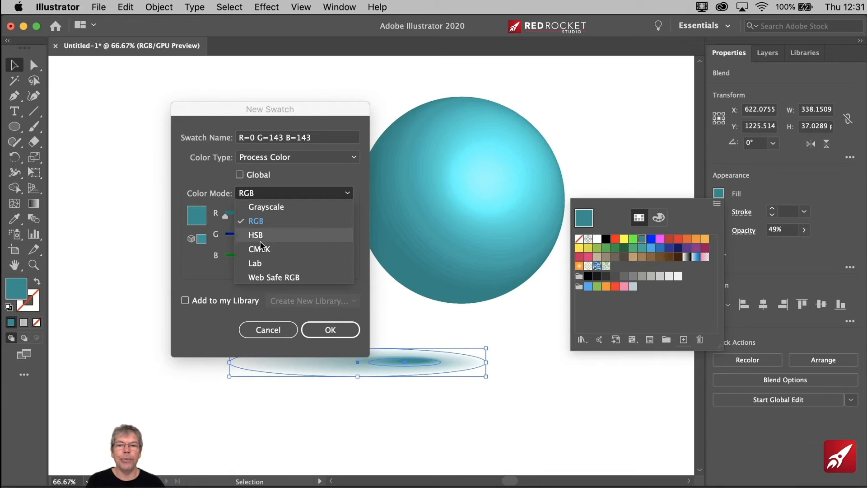
left_click(259, 236)
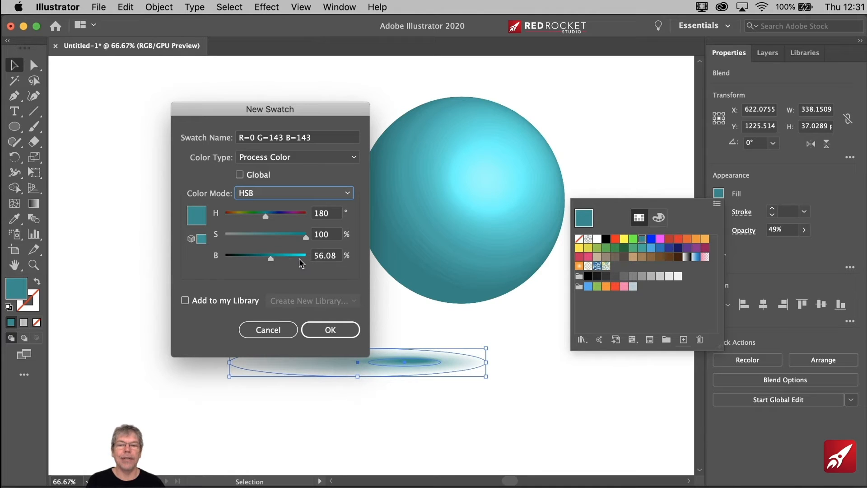
left_click_drag(280, 260, 300, 258)
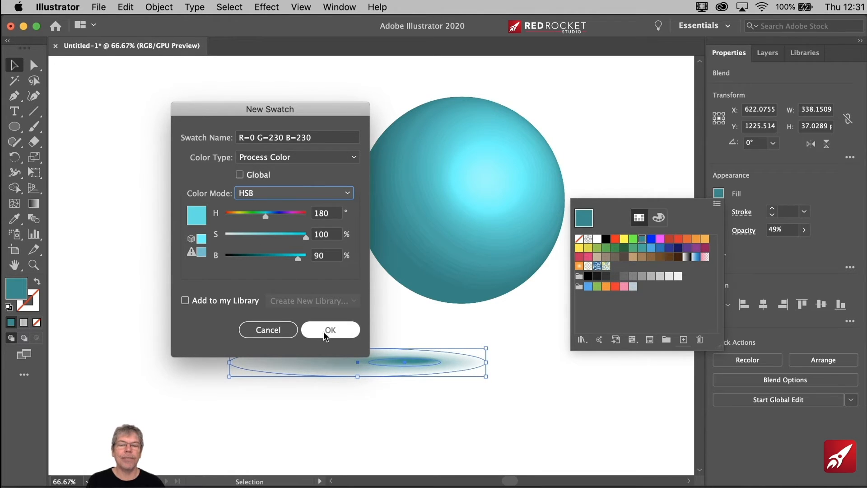
left_click(325, 336)
left_click(316, 311)
left_click_drag(302, 311, 351, 398)
left_click(546, 389)
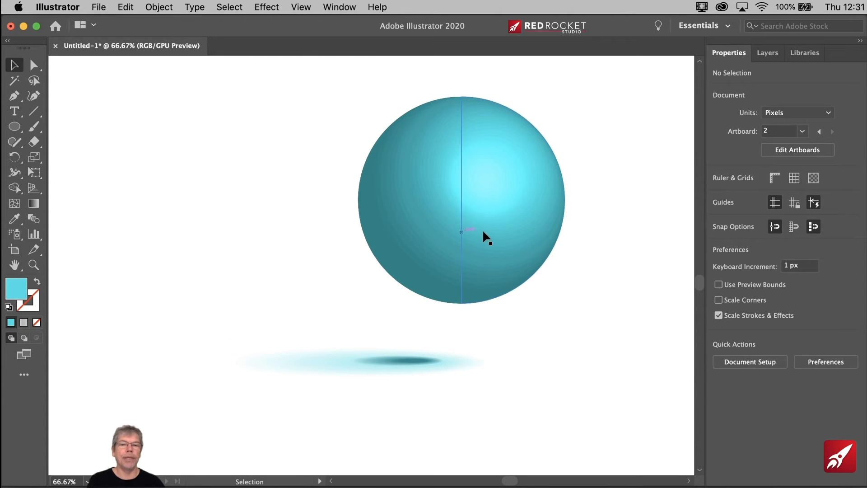
Move the plain cyan ball down to hover just above its shadows, at about X 764 px, Y 1054 px
left_click_drag(483, 228, 438, 277)
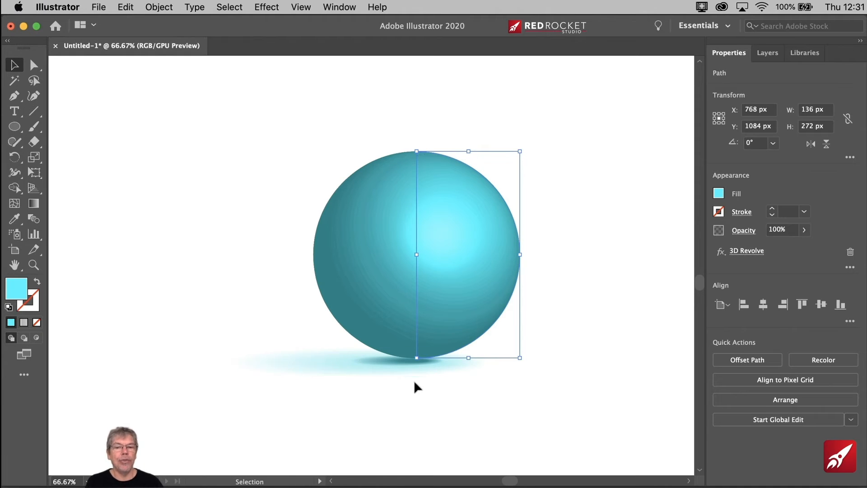
left_click(565, 250)
left_click_drag(445, 255, 455, 229)
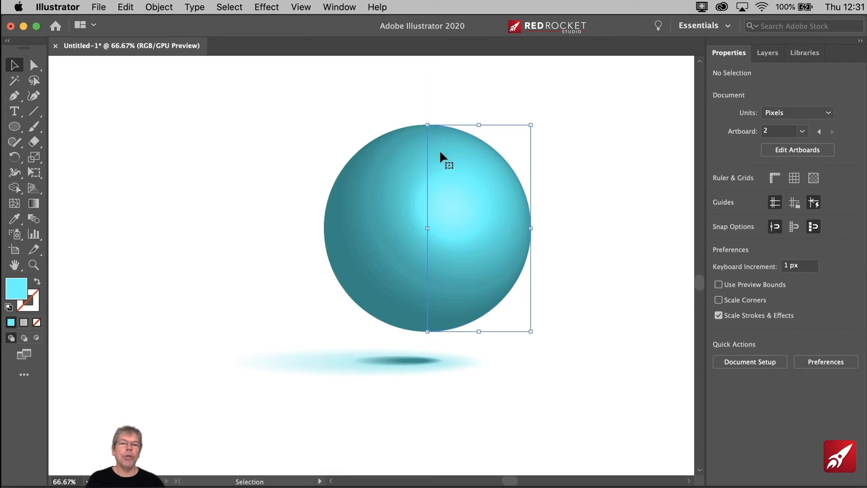
left_click_drag(452, 197, 439, 201)
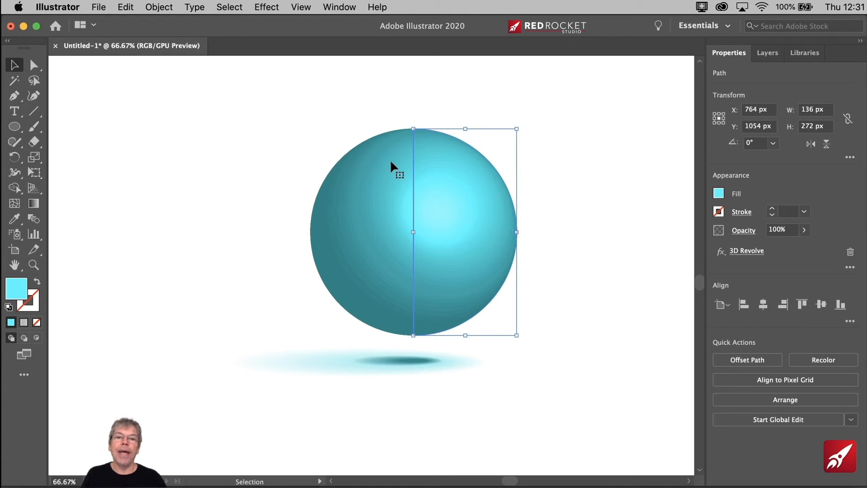
left_click(575, 206)
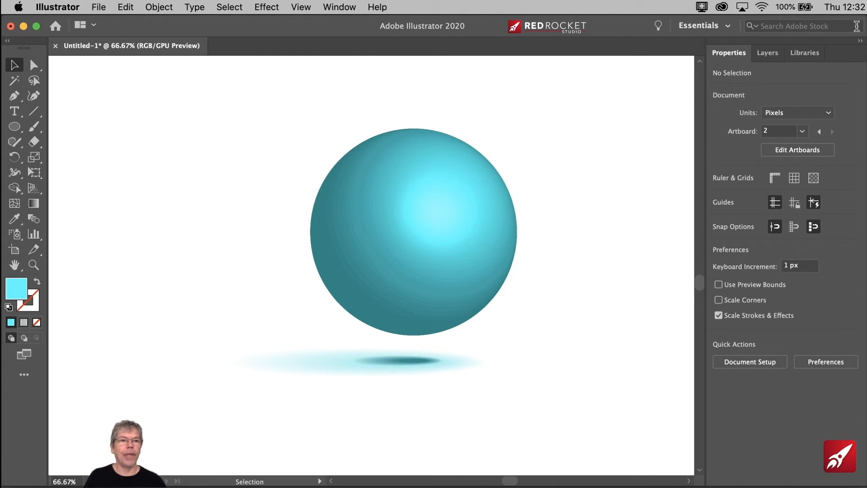
Bring in the red glass ball image as a linked reference beside the cyan ball
left_click_drag(864, 49, 615, 212)
left_click_drag(576, 178, 582, 186)
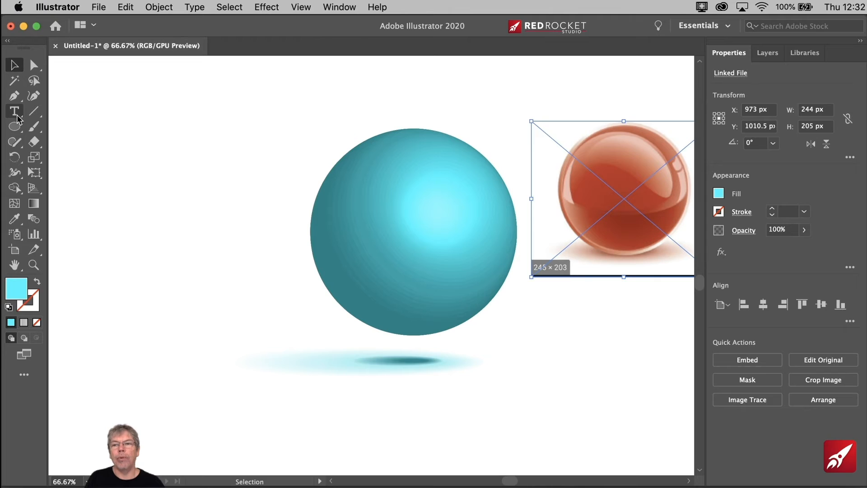
Draw a closed, curved highlight shape with a wavy lower edge across the cyan ball's upper half using the Pen tool
left_click(14, 96)
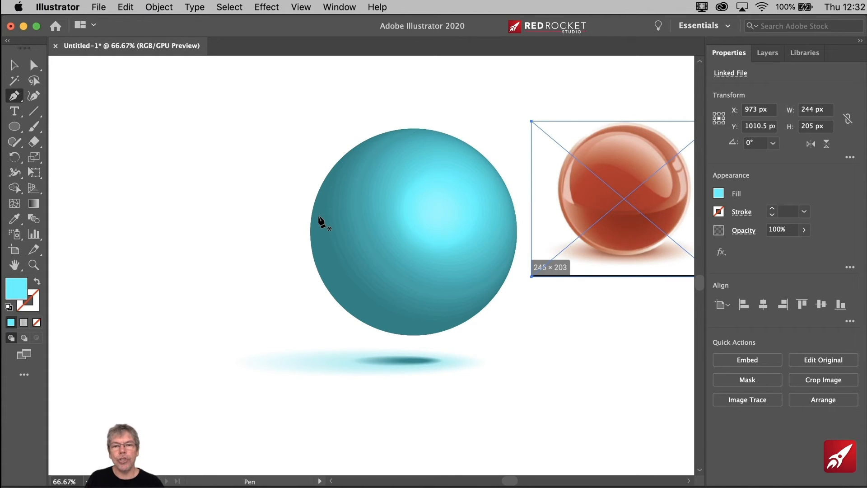
left_click(319, 220)
left_click_drag(325, 195, 325, 196)
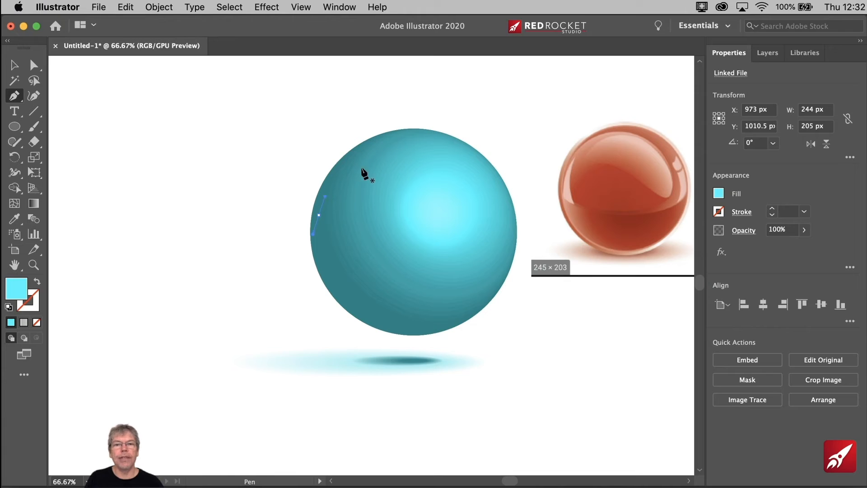
left_click_drag(409, 148, 460, 151)
left_click_drag(486, 217, 484, 248)
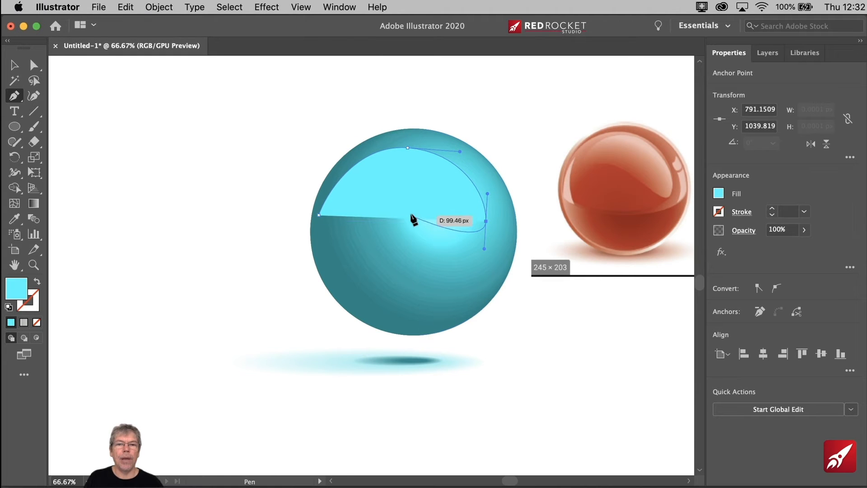
left_click_drag(404, 208, 384, 201)
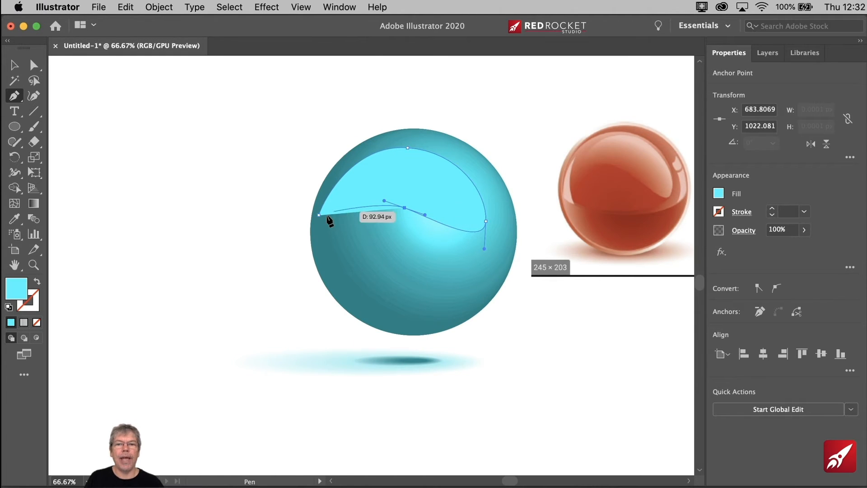
left_click_drag(319, 215, 306, 231)
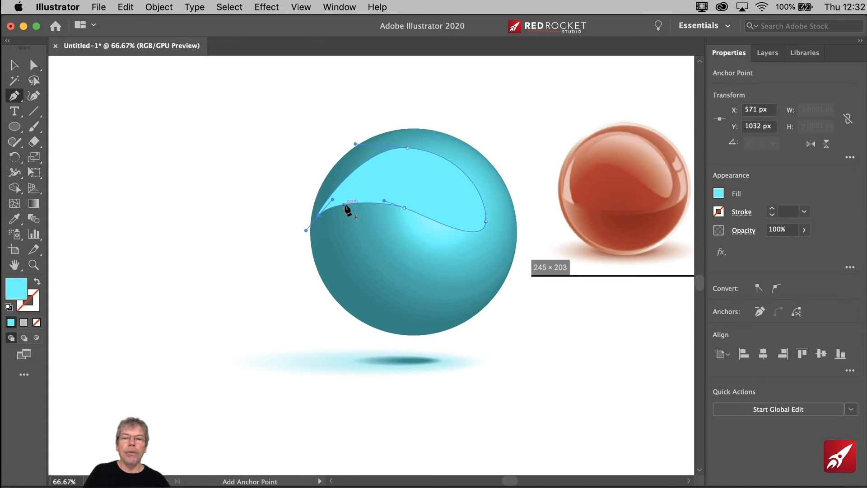
Reshape the highlight's upper curve with Direct Selection so its outline follows the ball's edge more closely
left_click(34, 65)
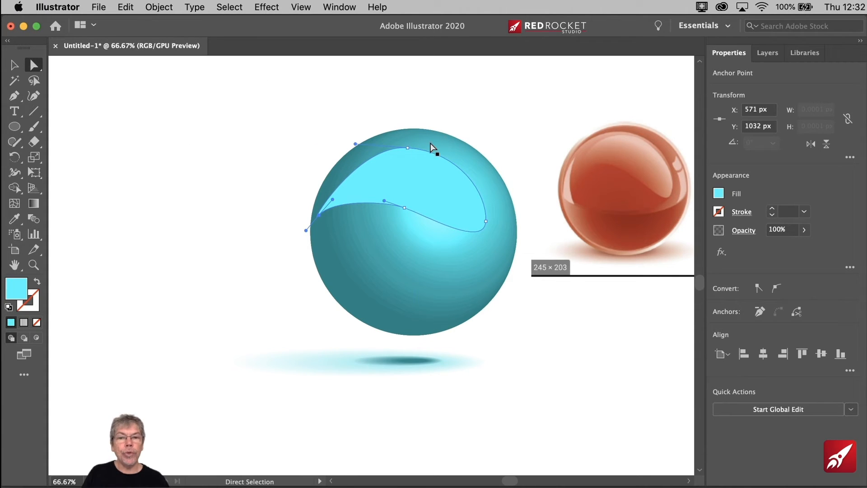
left_click(408, 148)
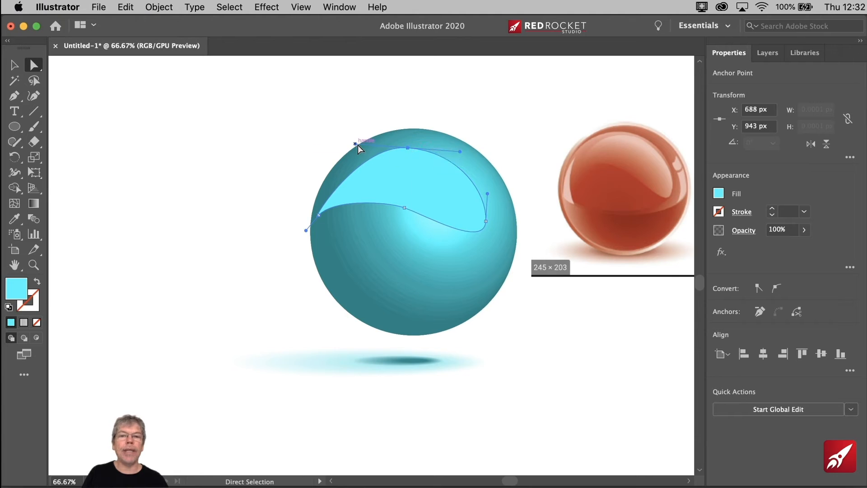
left_click_drag(355, 144, 329, 150)
left_click_drag(486, 222, 489, 218)
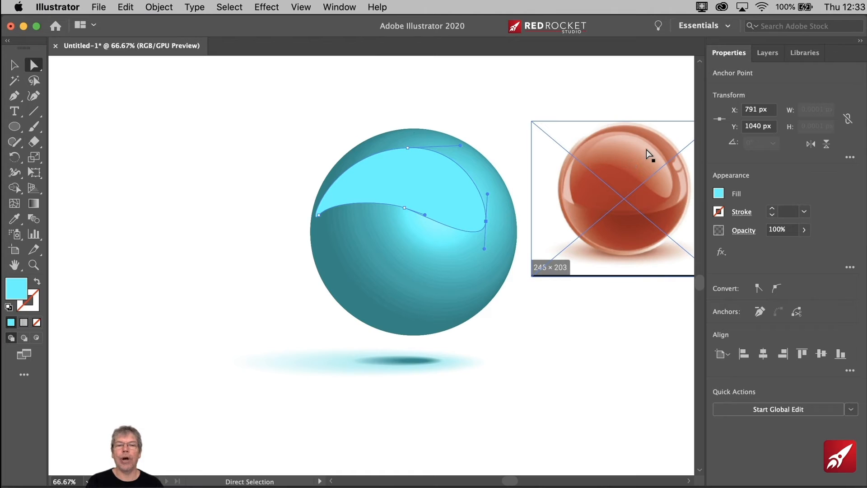
left_click(189, 175)
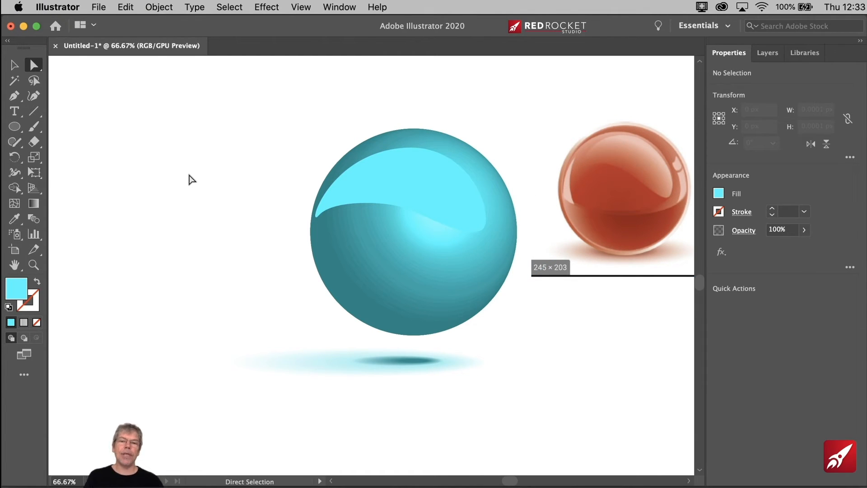
Fill the highlight shape with the preset white-to-black linear gradient at 0°
left_click(398, 182)
left_click(14, 65)
left_click(206, 117)
left_click(398, 177)
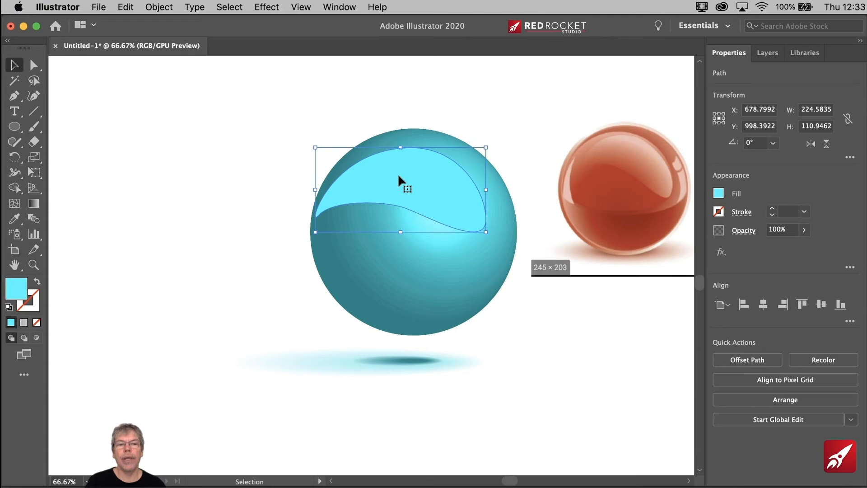
left_click(340, 8)
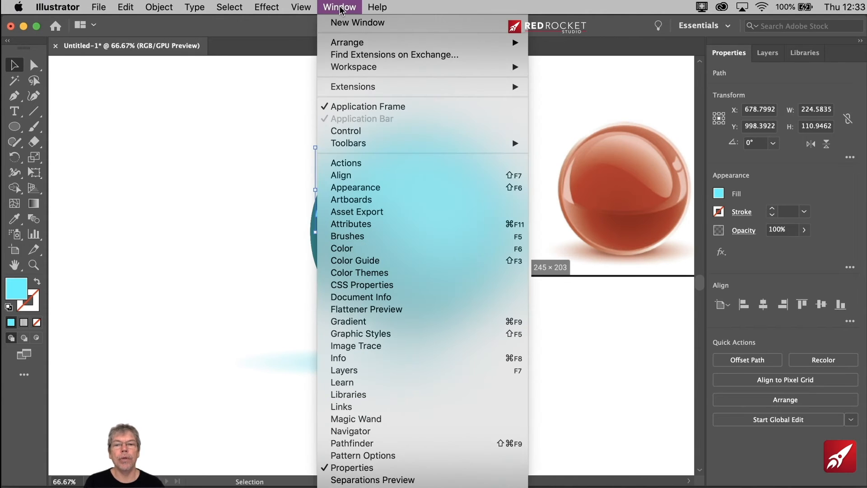
left_click(358, 323)
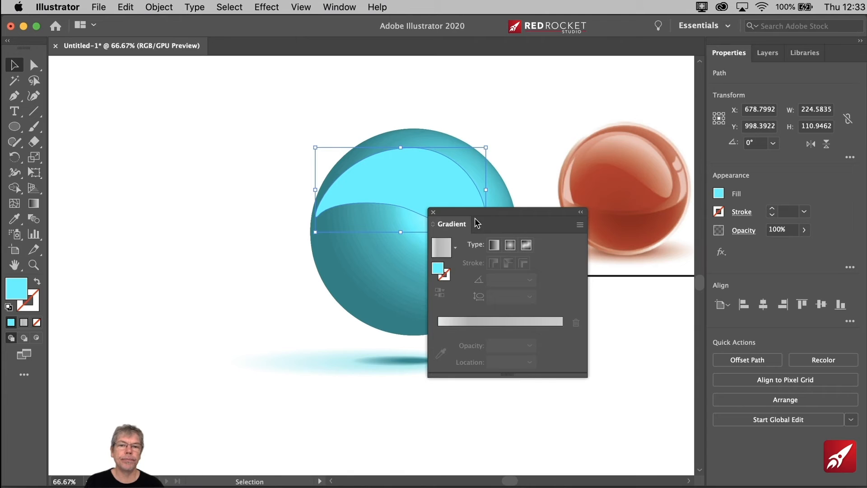
left_click_drag(473, 208, 182, 162)
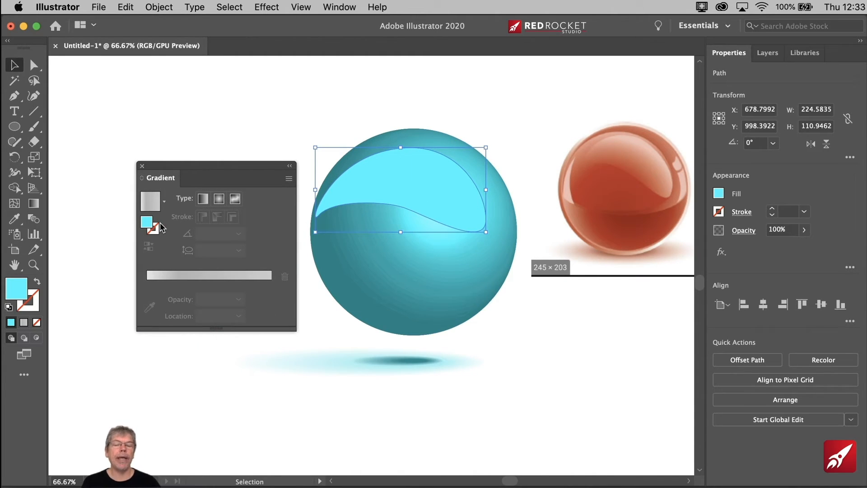
left_click(718, 195)
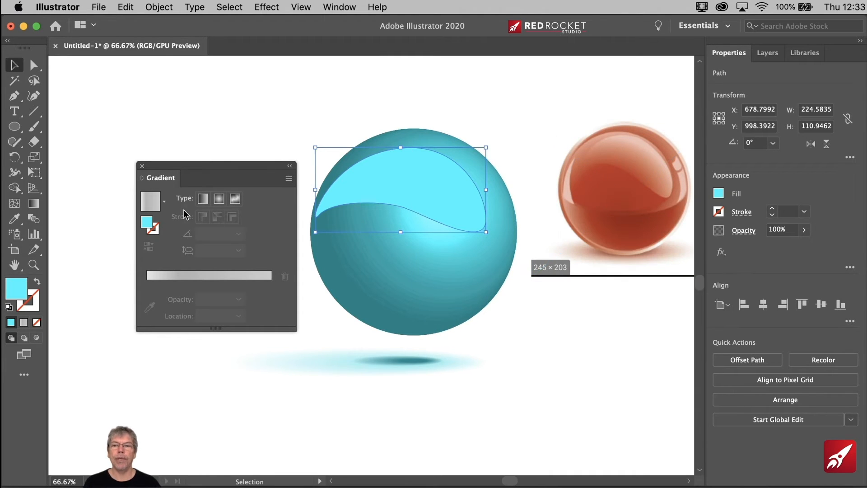
left_click(151, 203)
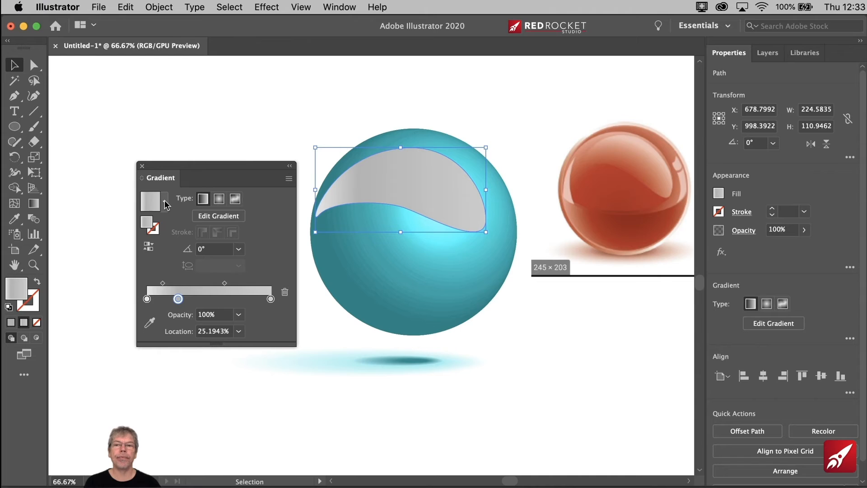
left_click(165, 202)
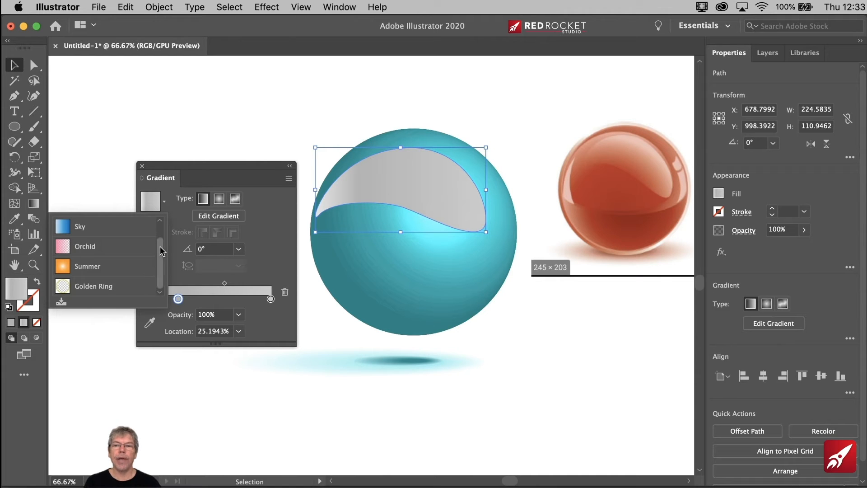
scroll(159, 261, "up", 1)
left_click(129, 233)
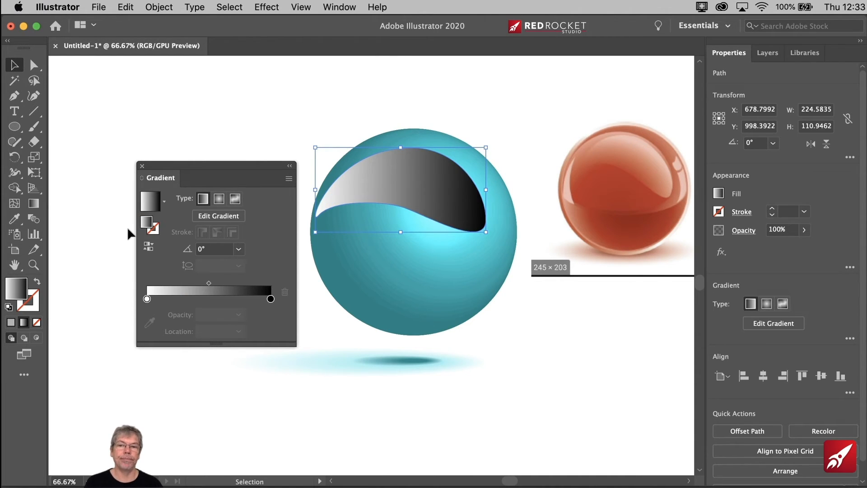
Make both stops of the highlight's gradient white and set the starting stop's opacity to 0%
left_click(146, 299)
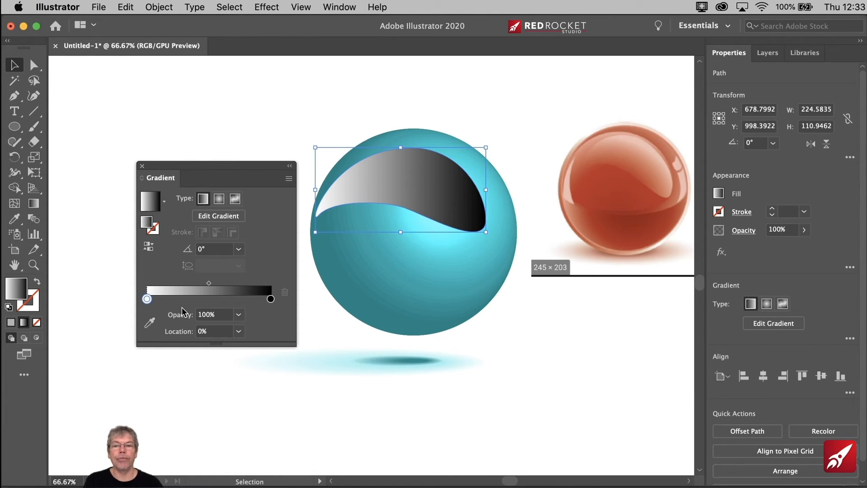
left_click(271, 299)
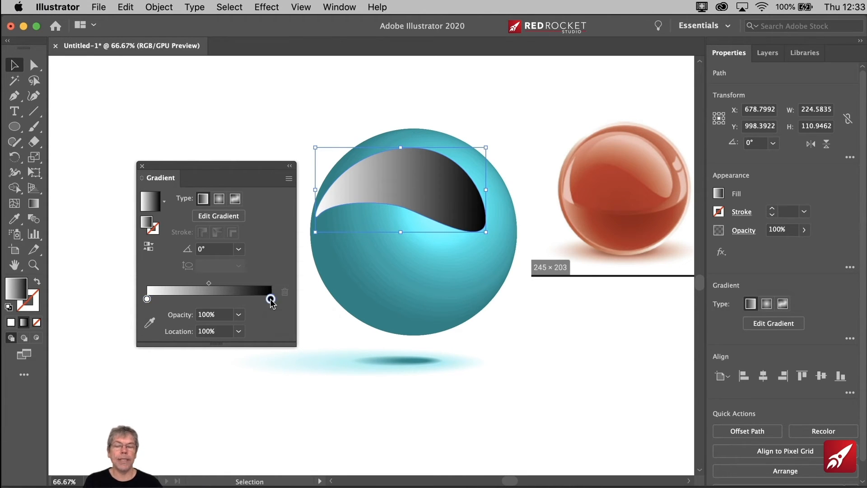
double_click(271, 300)
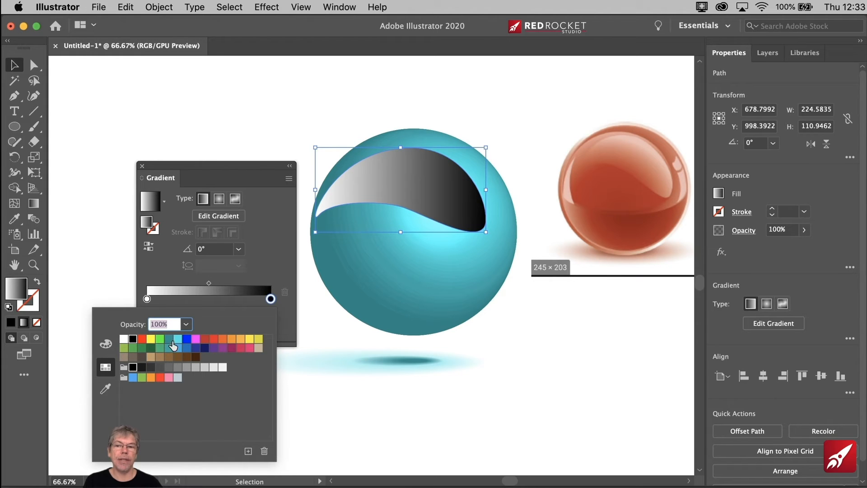
left_click(125, 339)
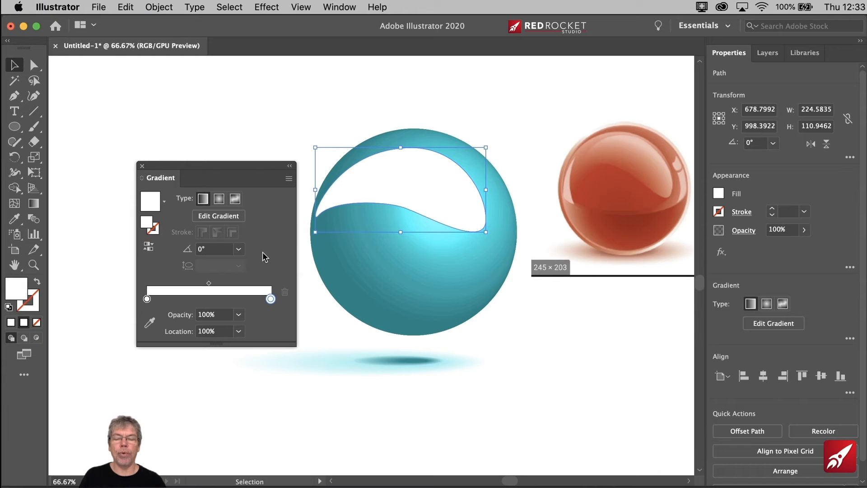
left_click(147, 300)
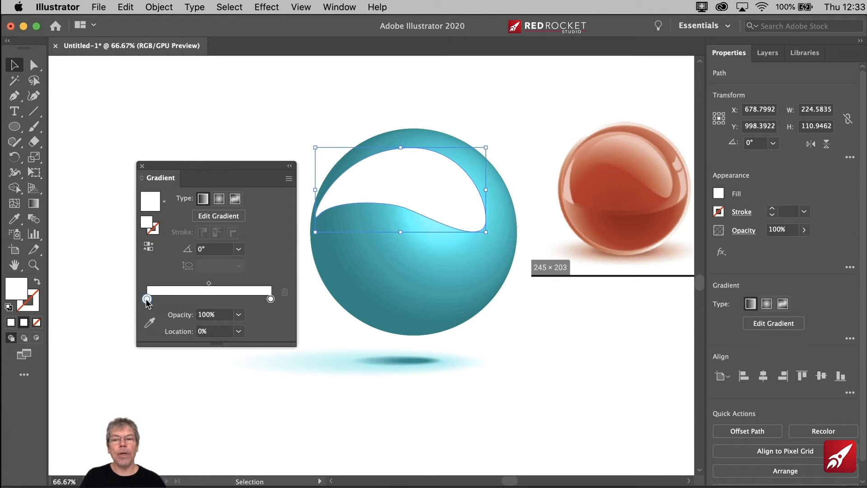
left_click(238, 315)
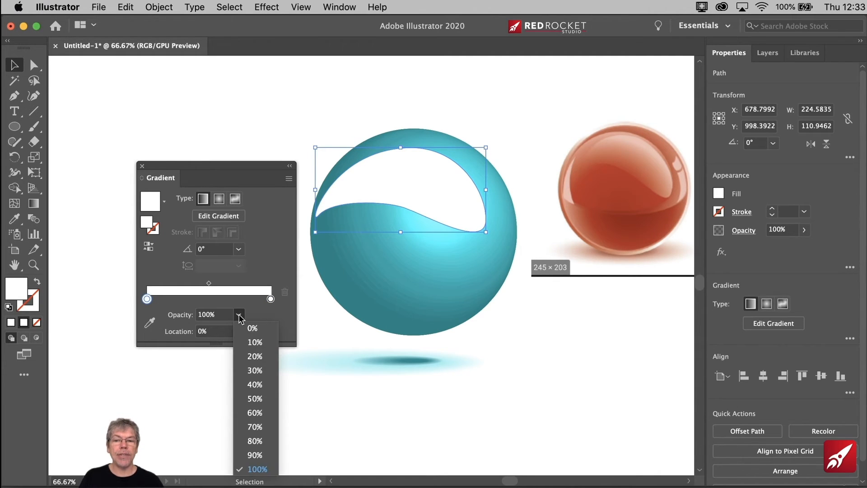
left_click(250, 329)
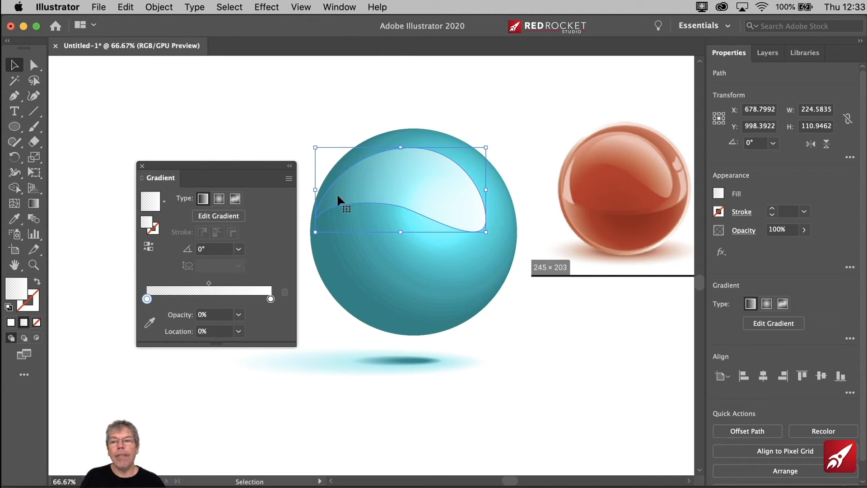
Redirect the highlight's gradient diagonally at about 50.5° with the Gradient tool so it fades toward the lower-left
left_click(35, 203)
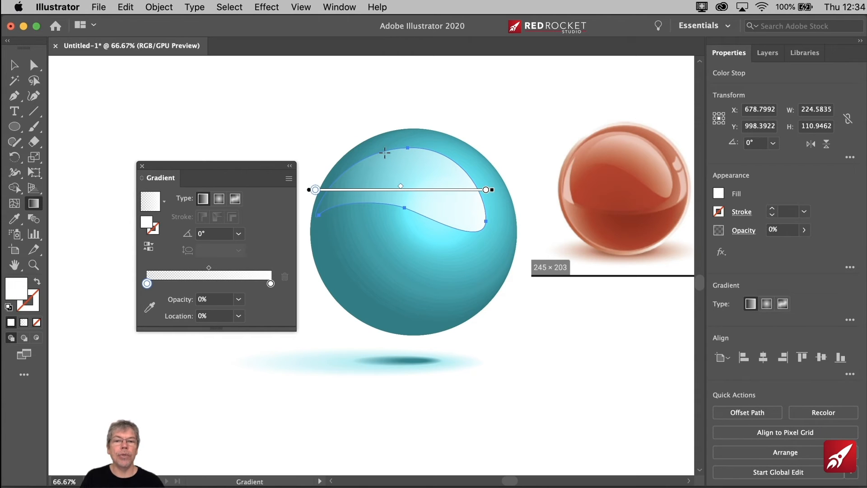
mouse_move(420, 160)
left_mouse_down()
mouse_move(338, 219)
mouse_move(406, 149)
mouse_move(407, 124)
mouse_move(398, 134)
left_mouse_up()
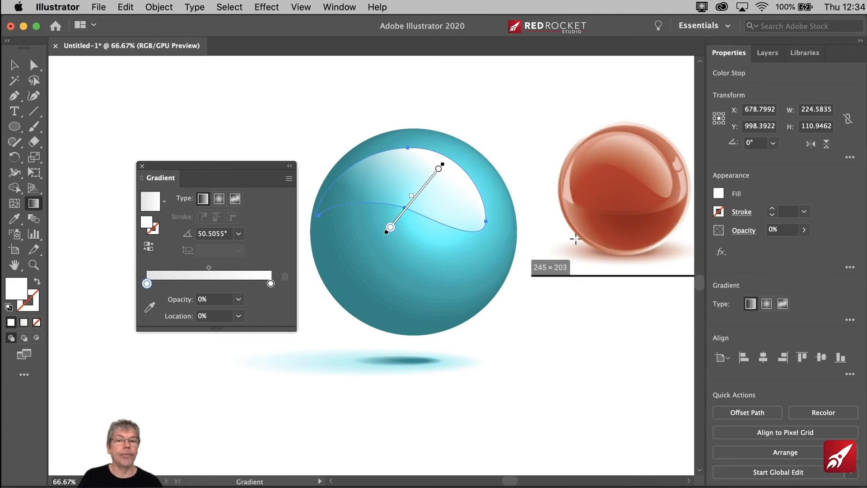
left_click(14, 65)
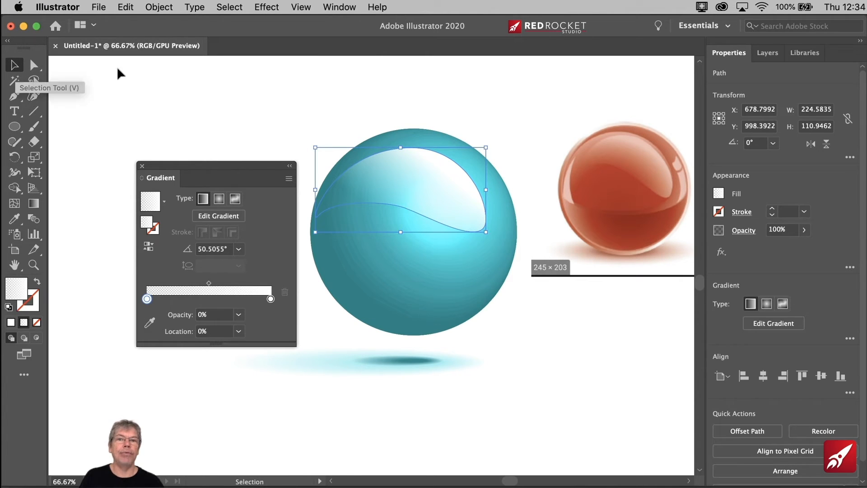
Set the upper highlight's opacity to 69% and move the shape slightly upward on the ball
left_click_drag(237, 68, 274, 83)
left_click(448, 180)
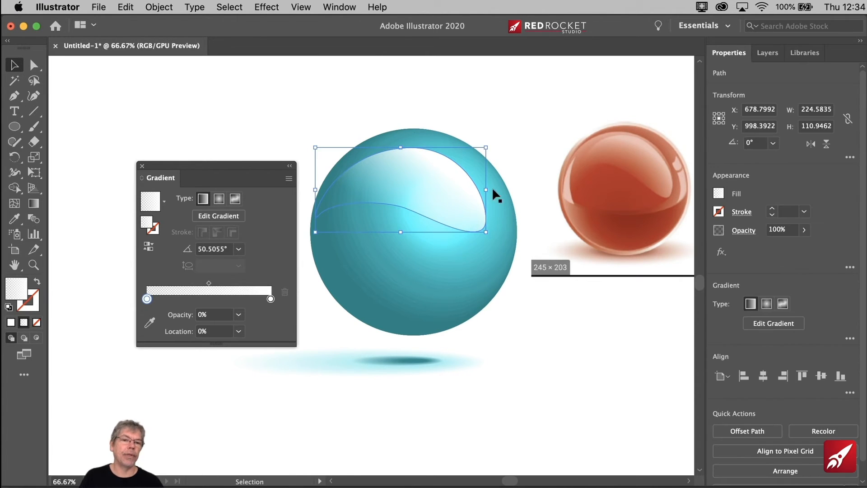
left_click(804, 229)
left_click_drag(804, 246, 789, 251)
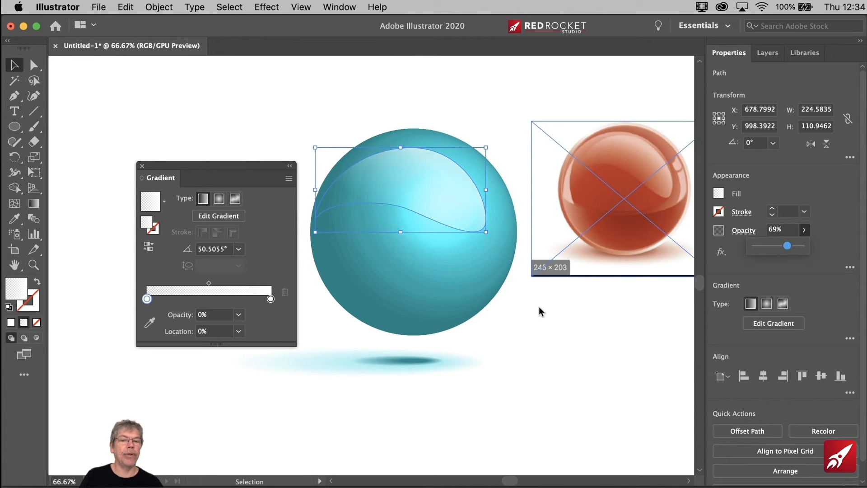
left_click(525, 327)
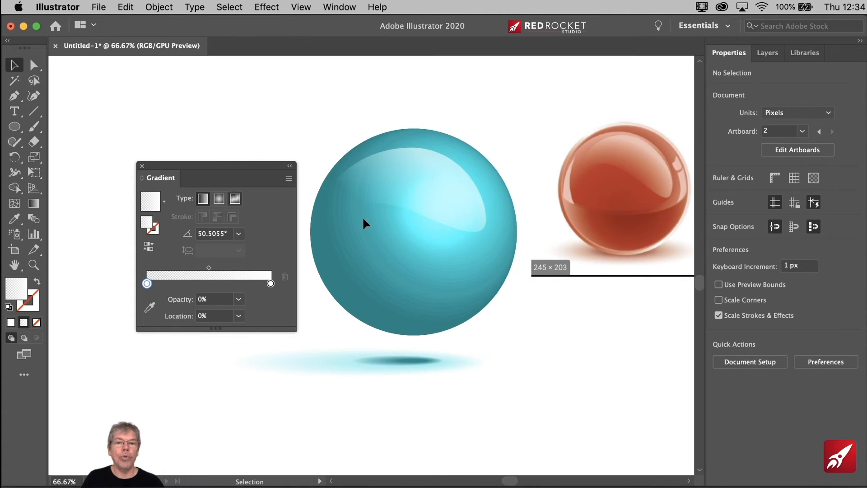
left_click_drag(424, 180, 429, 177)
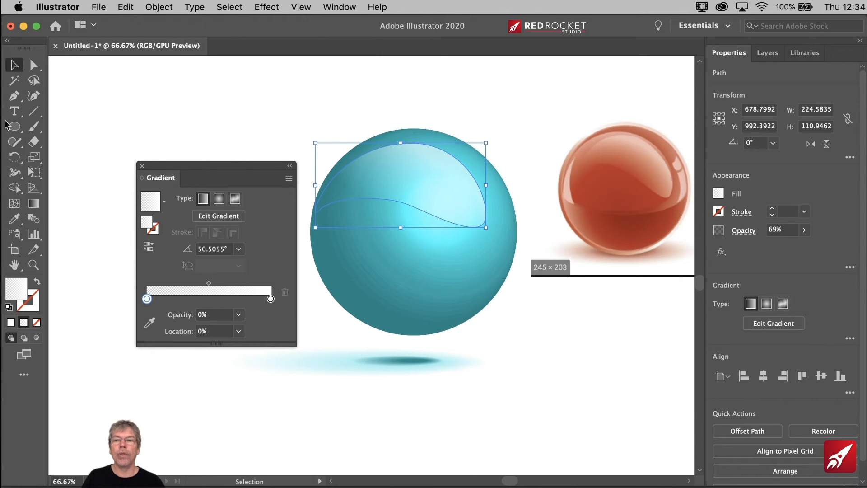
Draw a closed, thin crescent along the cyan ball's lower edge with the Pen tool, tapering upward at both ends
left_click(14, 95)
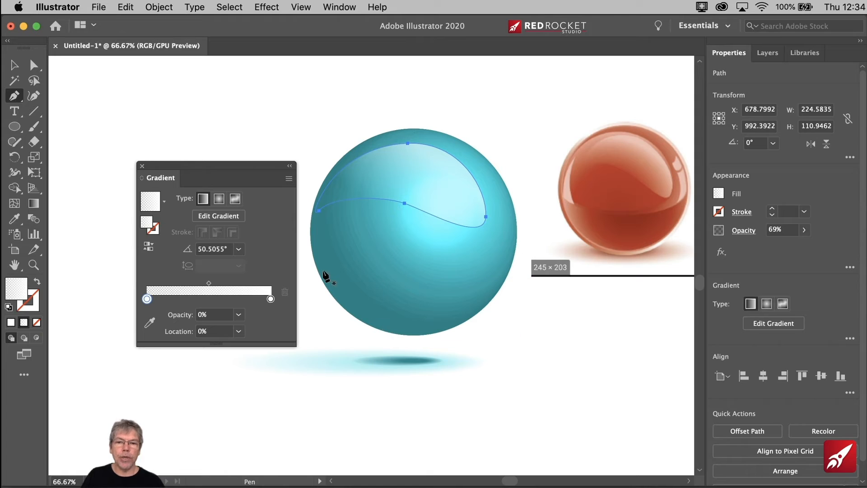
key("super+shift+a")
left_click_drag(328, 287, 330, 283)
left_click_drag(404, 328, 447, 325)
left_click_drag(493, 287, 507, 263)
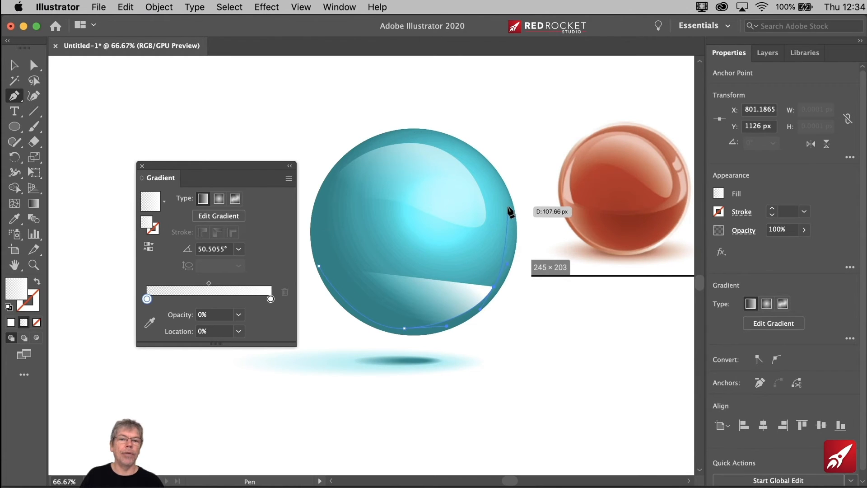
left_click_drag(508, 206, 509, 213)
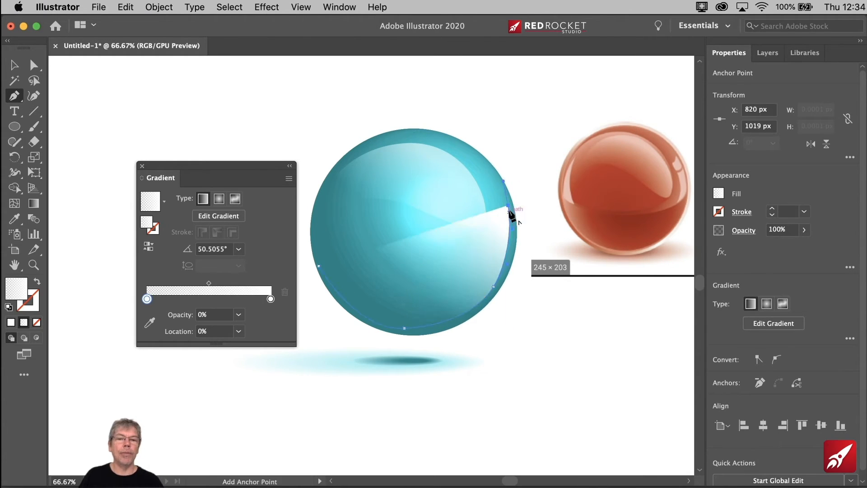
left_click_drag(462, 302, 416, 327)
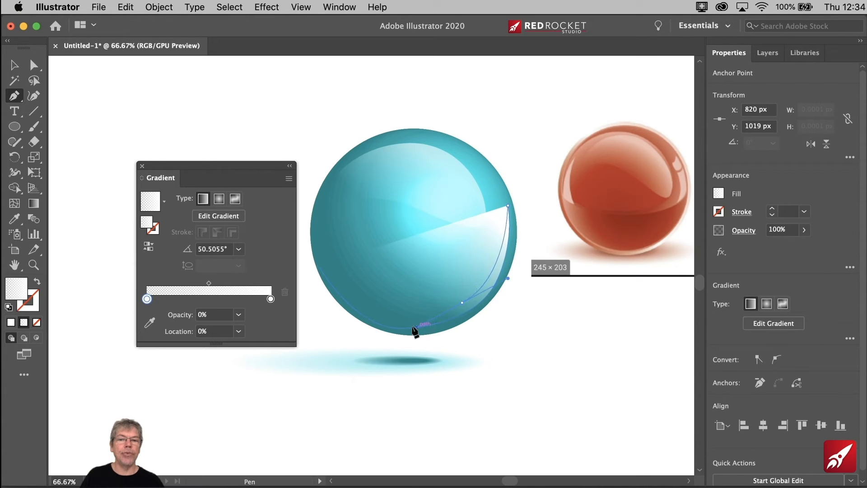
left_click_drag(318, 266, 304, 244)
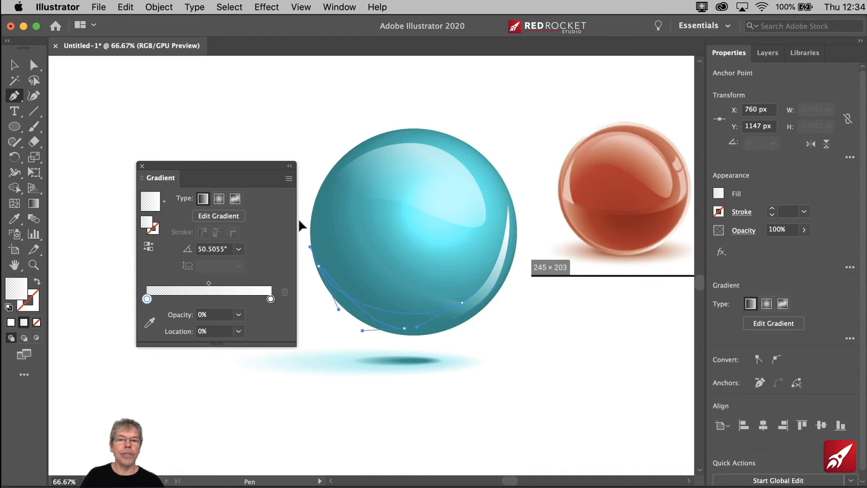
left_click_drag(270, 211, 271, 212)
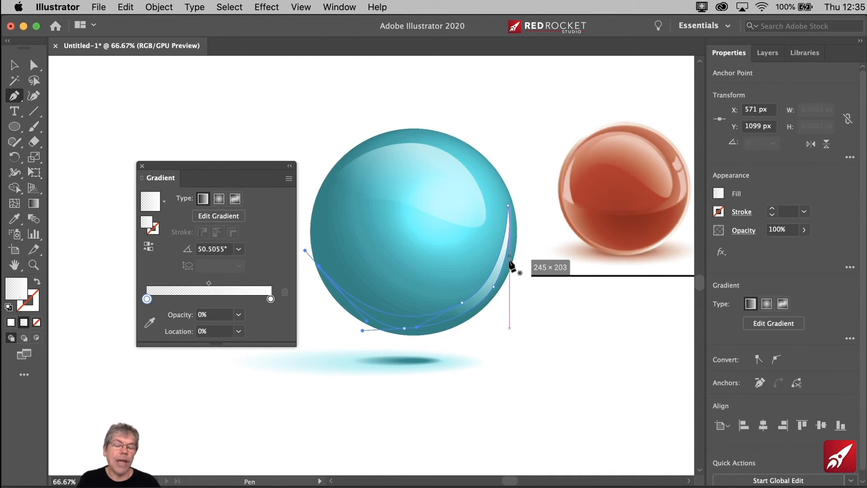
Adjust the crescent's position slightly and pull its right-hand tip downward along the ball's edge with Direct Selection
left_click(12, 67)
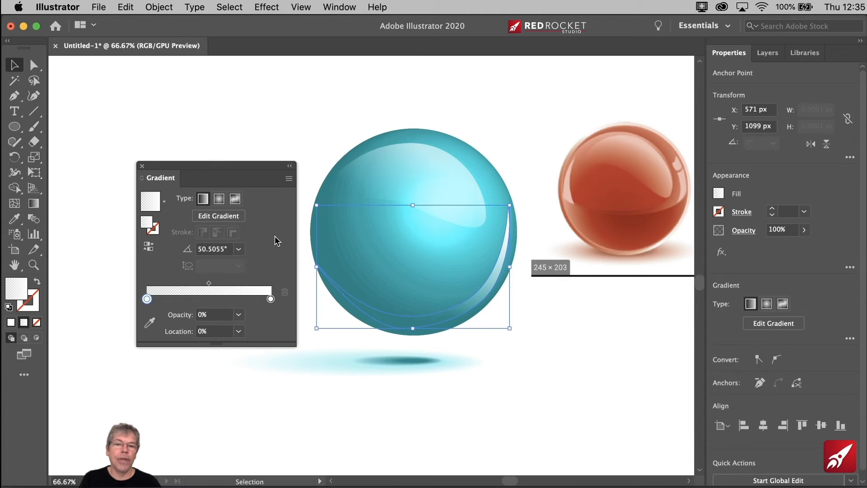
left_click_drag(445, 321, 441, 317)
left_click(34, 65)
left_click(215, 103)
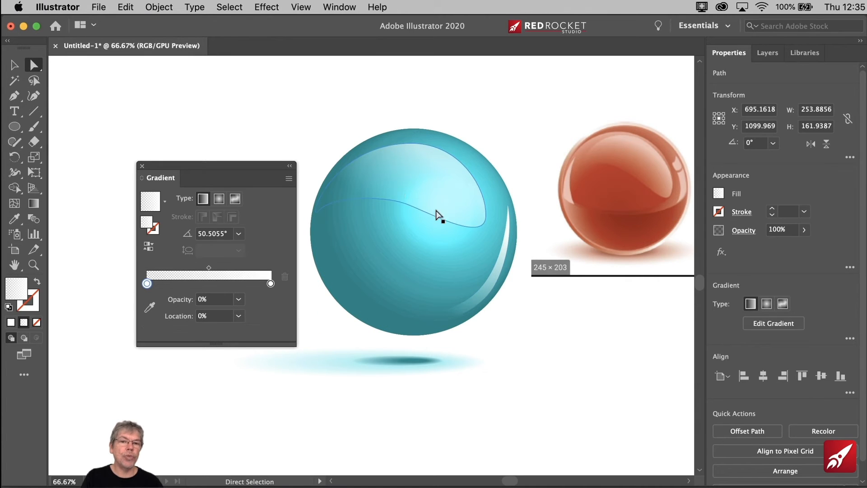
left_click(508, 207)
left_click_drag(509, 207, 511, 229)
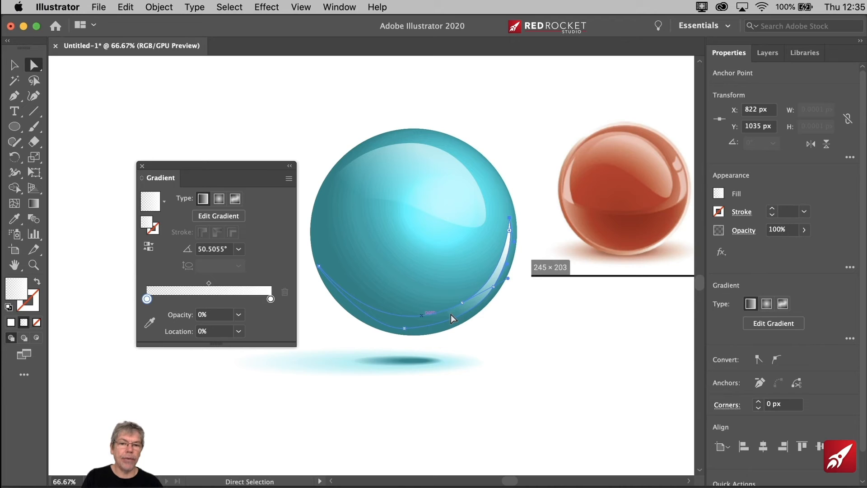
left_click(406, 329)
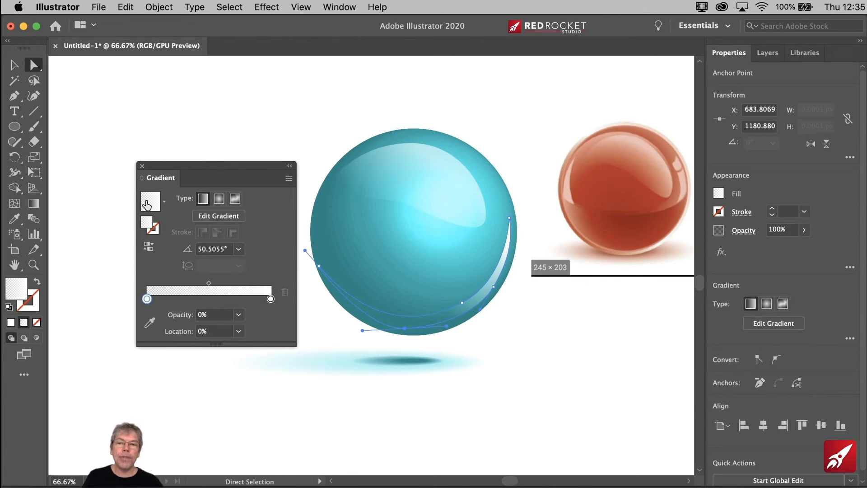
Change the crescent's gradient to radial, reverse it, and redirect it at about 110.6° with the Gradient tool
left_click(219, 200)
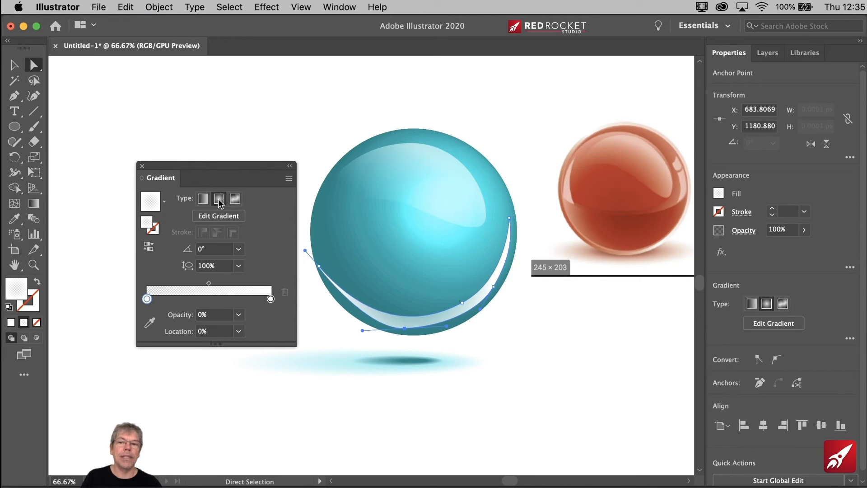
left_click(149, 248)
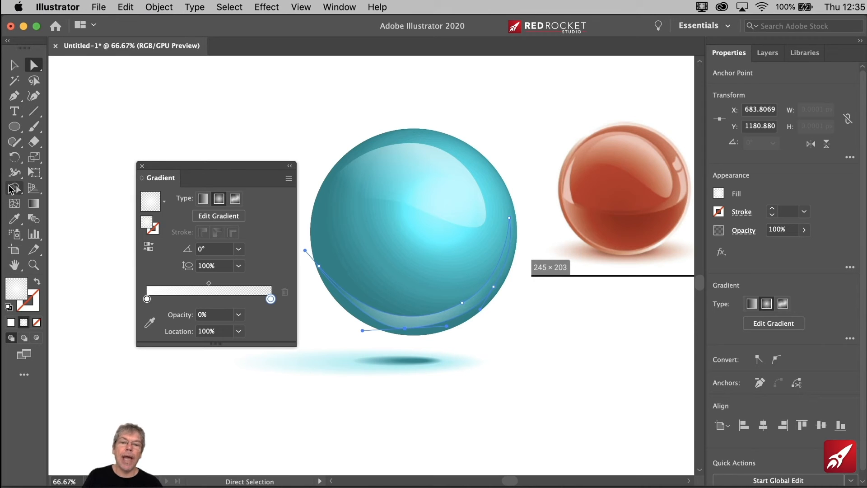
left_click(33, 203)
left_click_drag(440, 313, 404, 220)
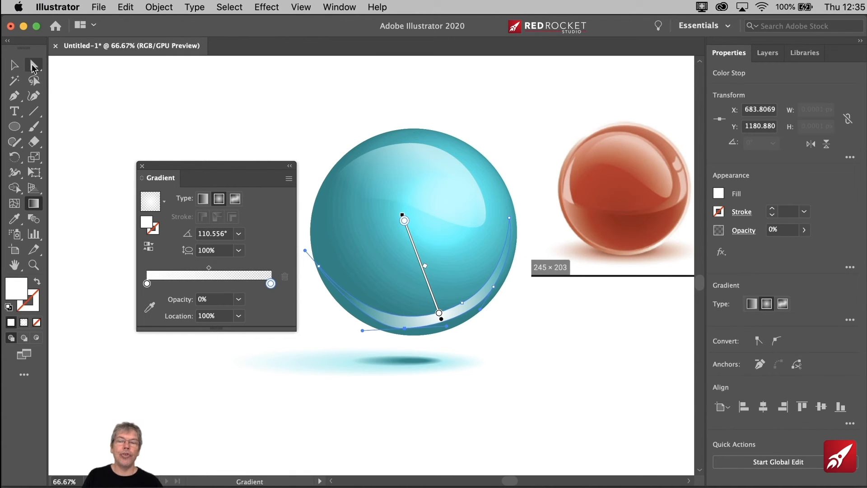
Reshape the crescent's bottom curve through its handles and lower its inner anchor point to make the band thinner
left_click(33, 65)
left_click(405, 328)
left_click_drag(446, 326, 435, 333)
left_click_drag(361, 324, 333, 320)
left_click_drag(403, 330, 413, 335)
key("cmd+z")
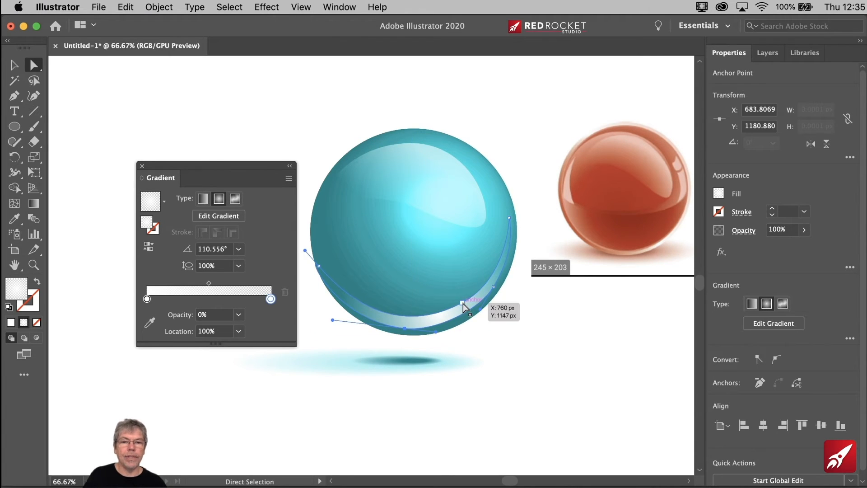
left_click_drag(463, 303, 459, 310)
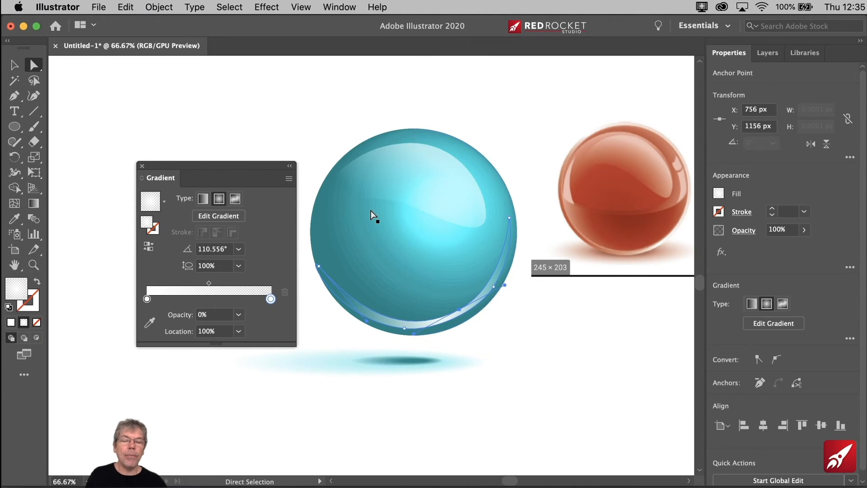
Move the crescent slightly down toward the ball's lower edge and set its opacity to 43%
left_click(14, 64)
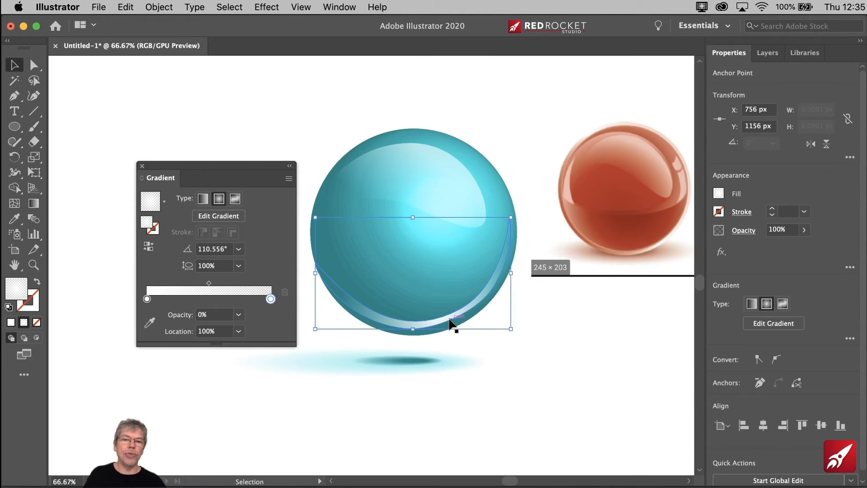
left_click_drag(450, 323, 451, 325)
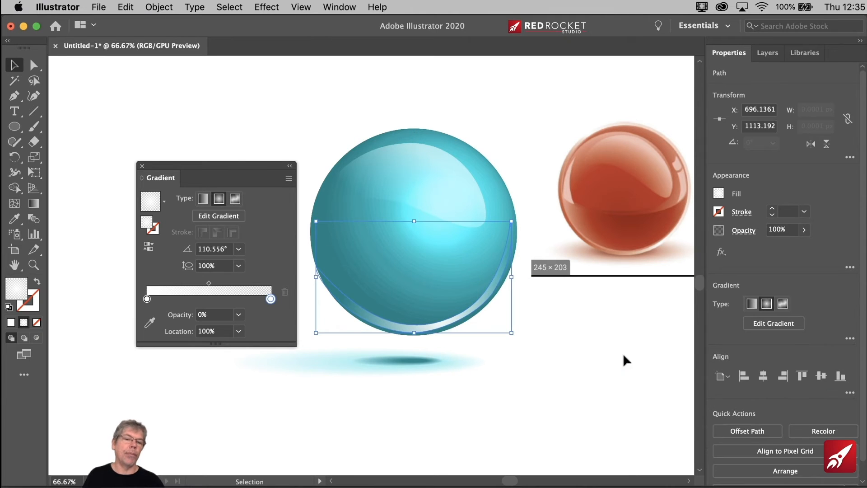
left_click(804, 229)
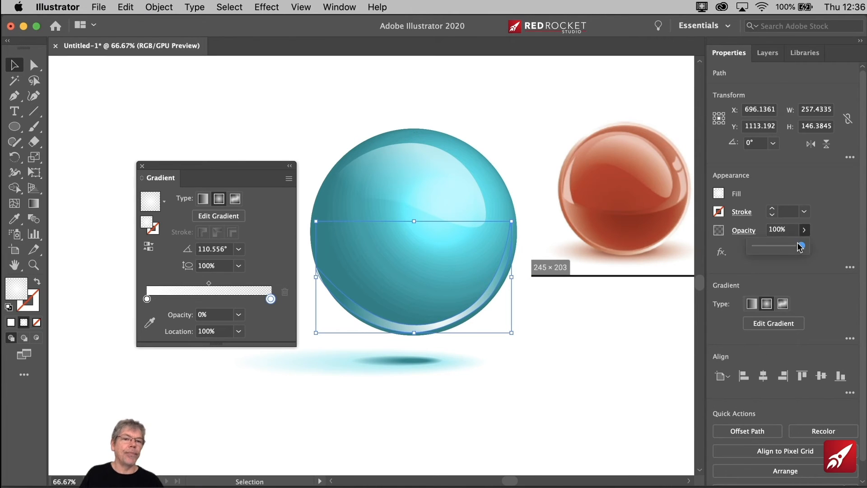
left_click_drag(801, 248, 774, 248)
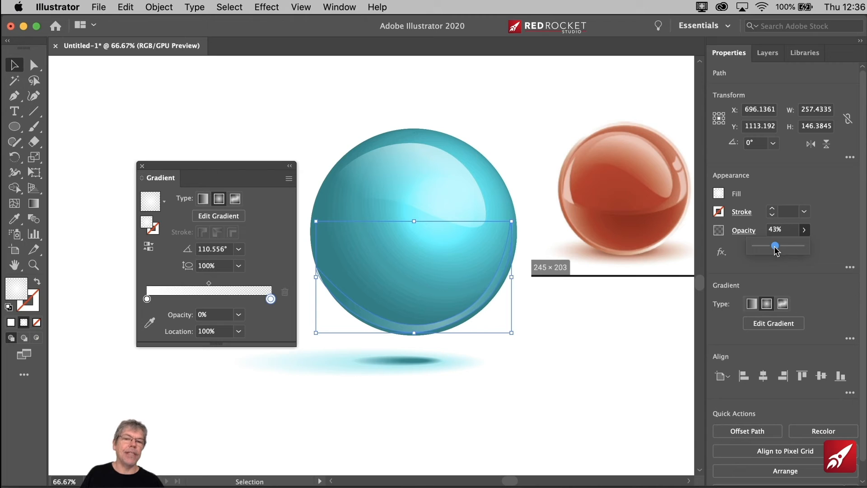
left_click(553, 362)
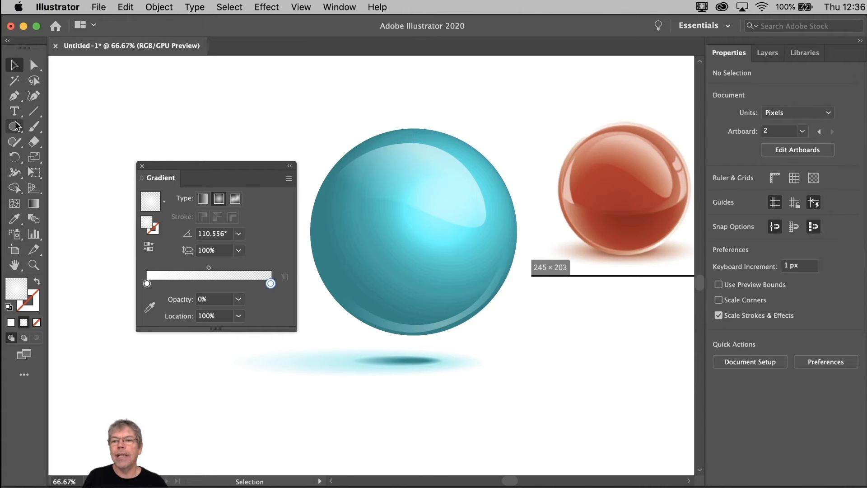
Draw a small curved reflection shape with the Pen tool along the teal ball's left edge, below the top highlight
left_click(15, 96)
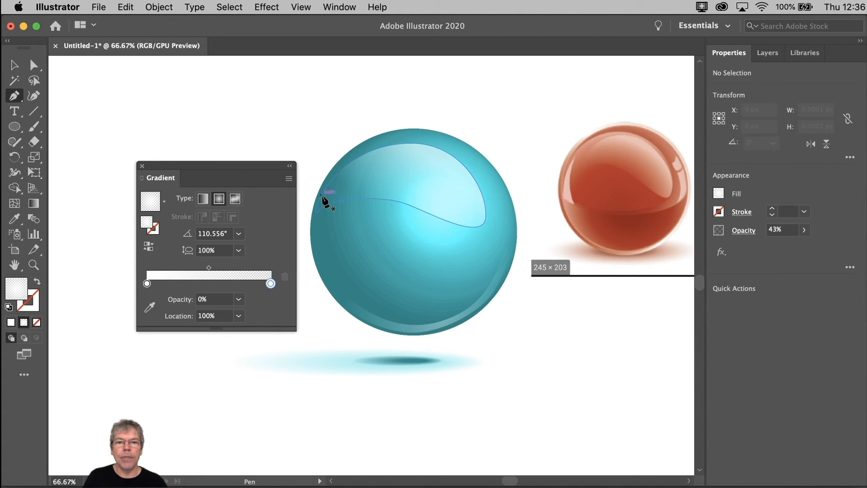
left_click_drag(315, 248, 338, 258)
left_click_drag(320, 195, 323, 193)
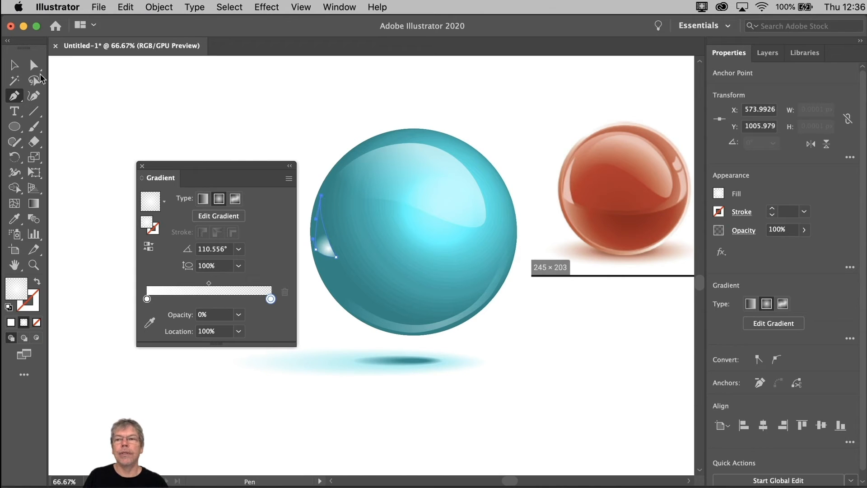
Change the left-edge reflection's gradient to linear and lower its opacity to 44%
key("v")
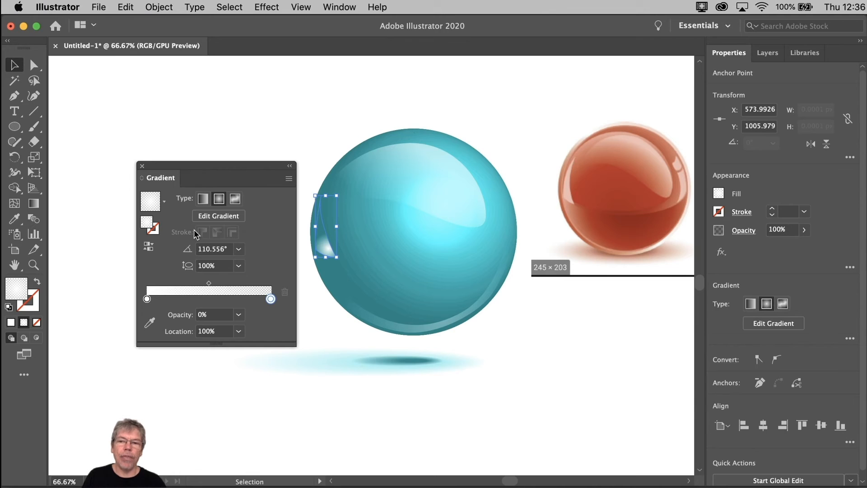
left_click(204, 200)
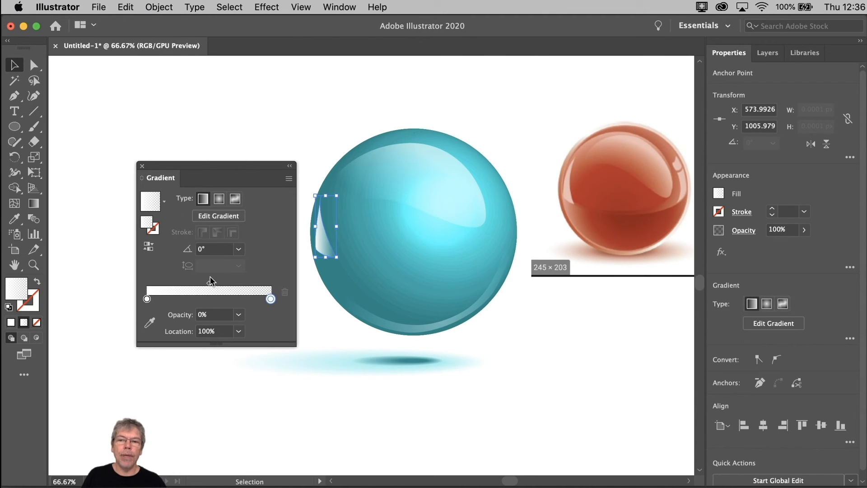
left_click(803, 229)
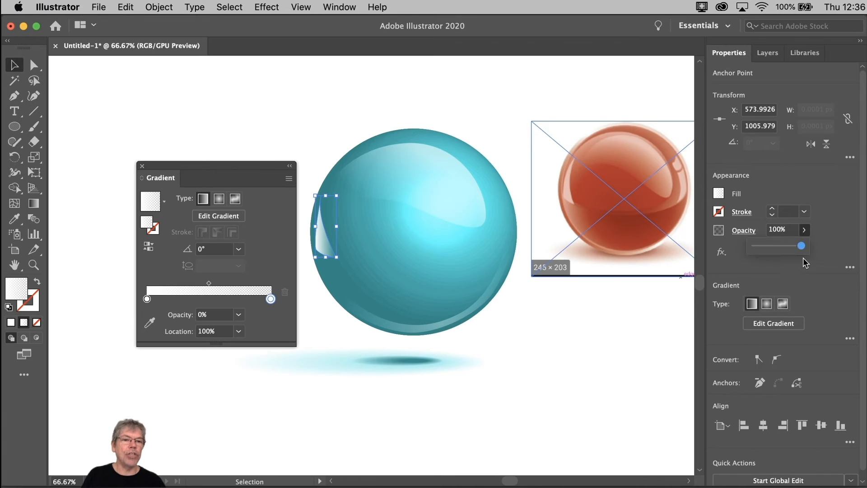
left_click_drag(800, 251, 779, 251)
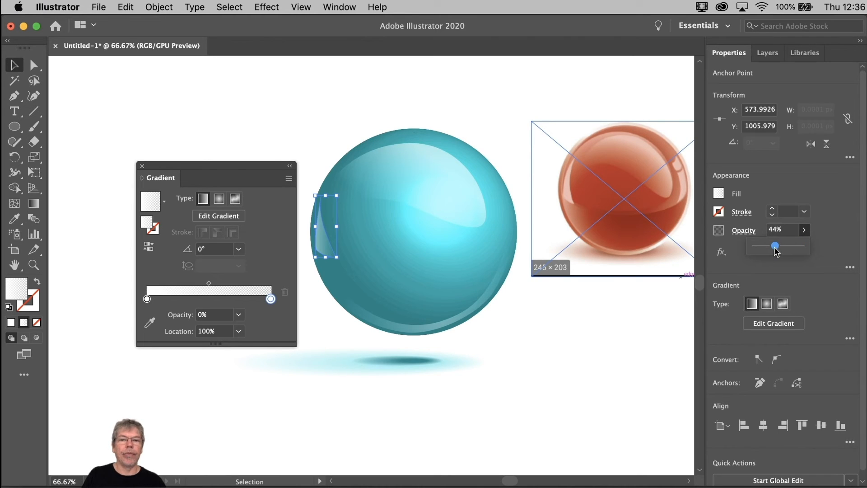
left_click(144, 97)
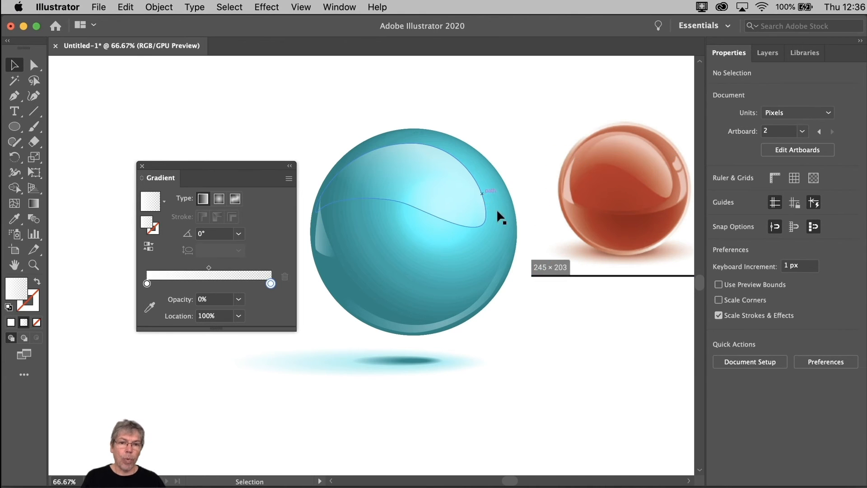
Draw a closed, curved reflection with the Pen tool along the ball's right edge, beside the top highlight
left_click(14, 95)
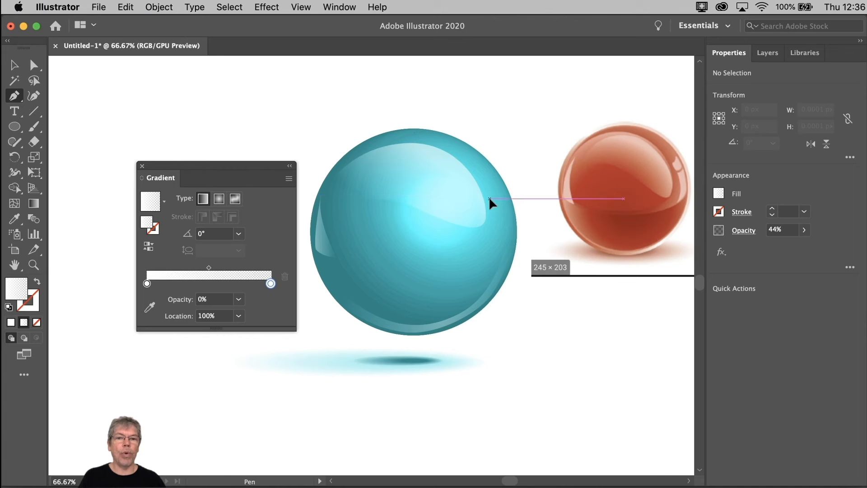
left_click(490, 198)
left_click_drag(500, 195, 501, 190)
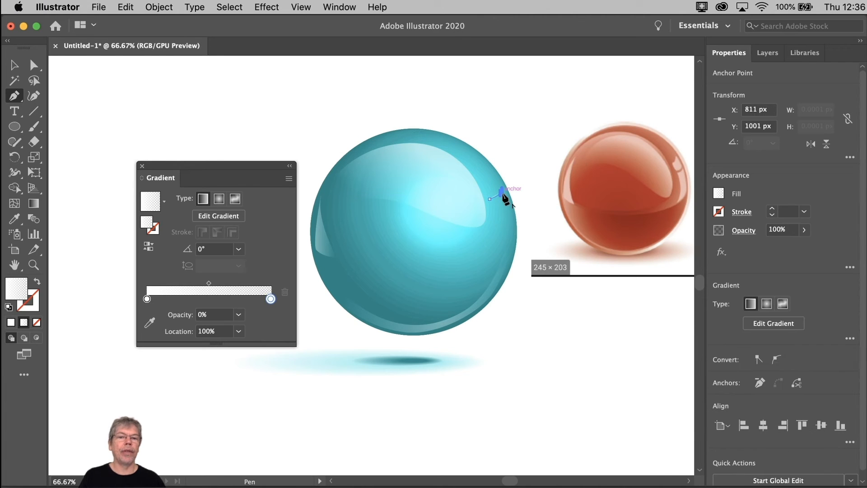
left_click_drag(511, 238, 513, 244)
left_click(480, 260)
left_click_drag(490, 199, 476, 158)
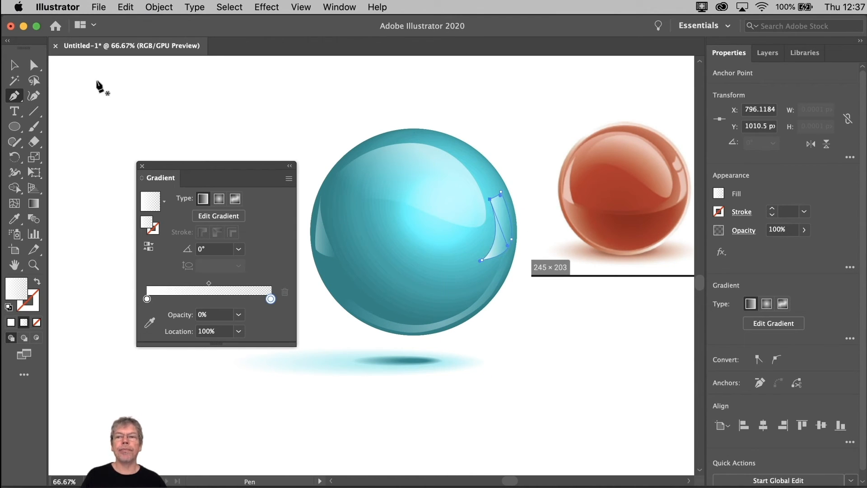
left_click(15, 65)
left_click(241, 102)
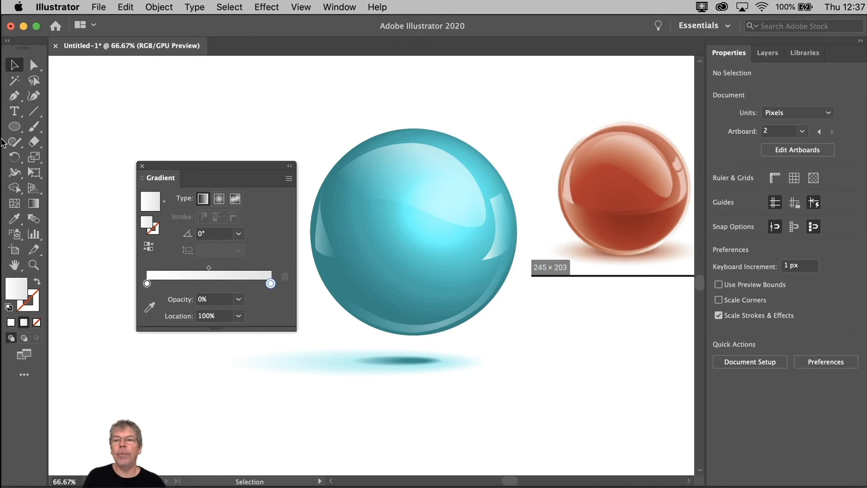
Draw a wide crescent with the Pen tool across the ball's lower part, curving from its left edge to its right edge
left_click(14, 96)
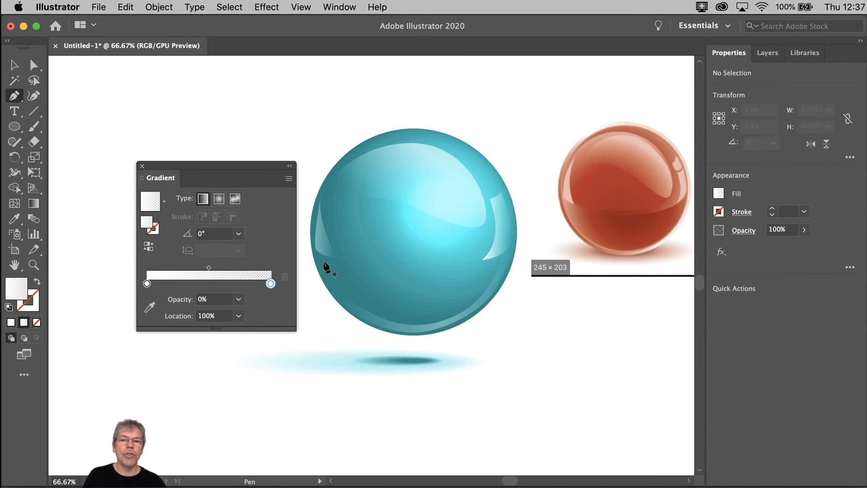
left_click_drag(415, 325, 492, 319)
left_click_drag(509, 273, 508, 248)
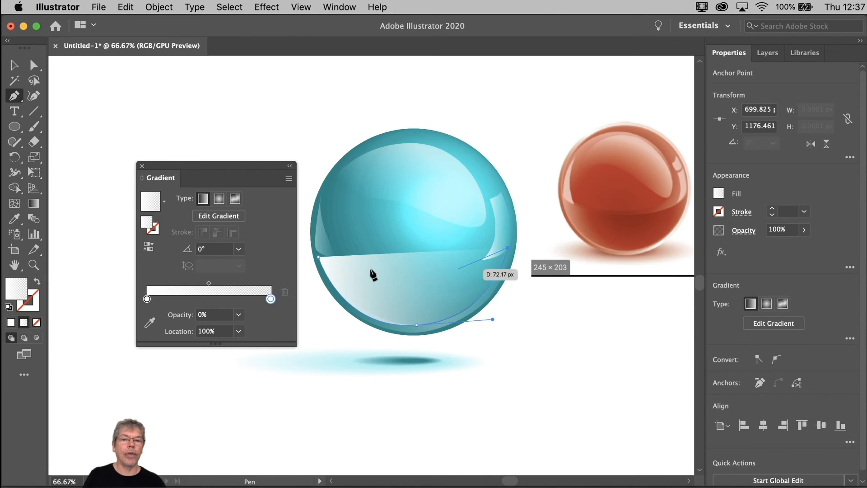
left_click_drag(318, 257, 428, 328)
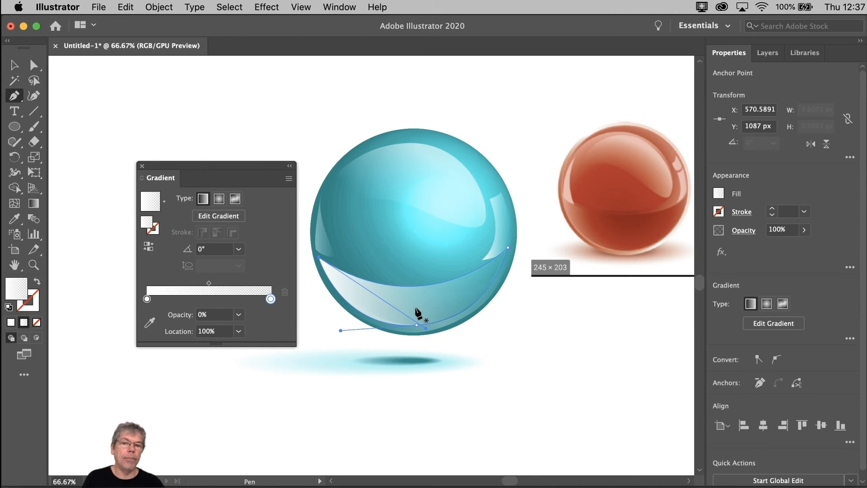
Fill the lower crescent with the white-to-black gradient and change its white starting stop to black
left_click(718, 194)
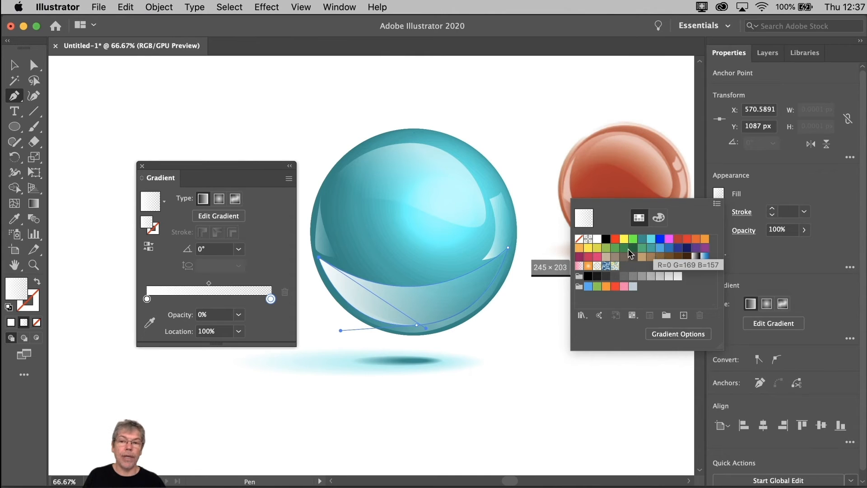
left_click(696, 256)
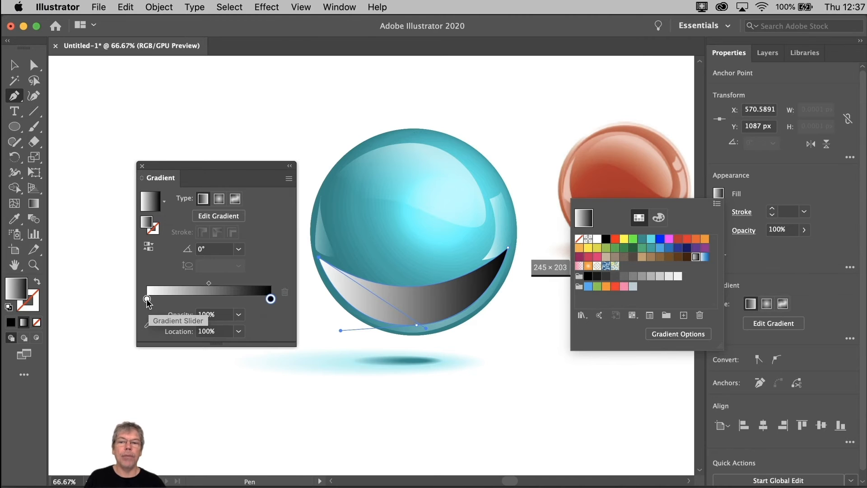
double_click(147, 299)
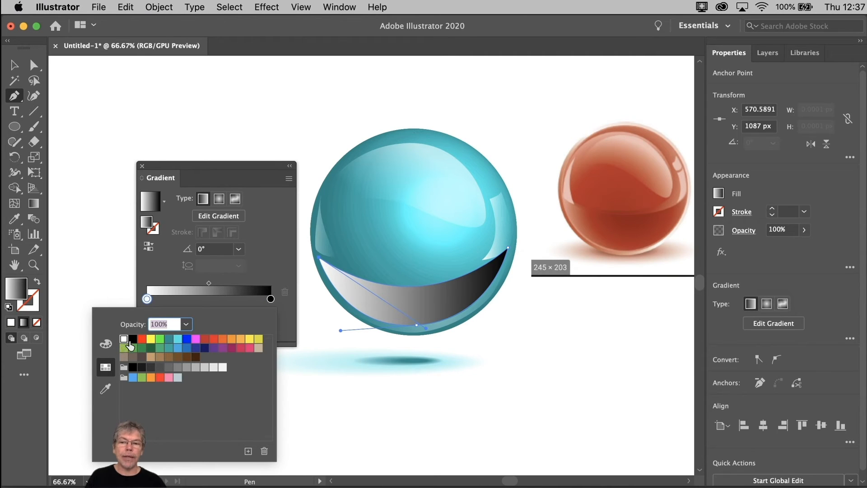
left_click(132, 339)
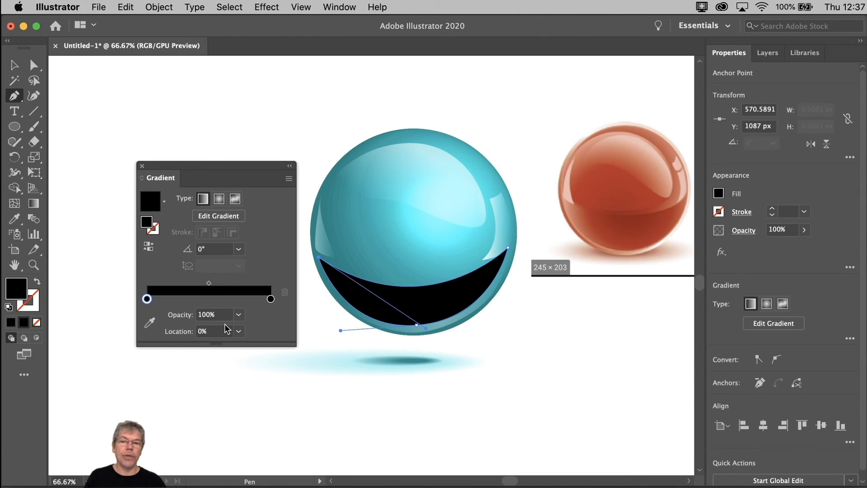
Set the gradient's starting stop to 30% opacity and the whole lower crescent's opacity to 12%
left_click(240, 315)
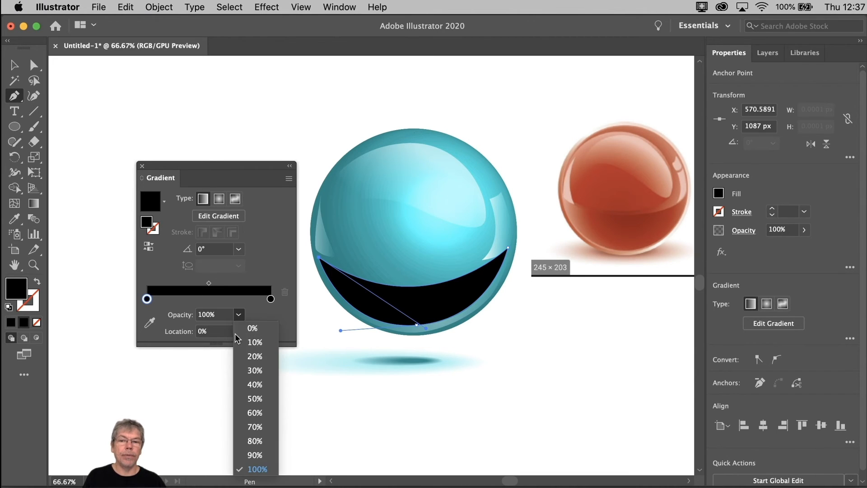
left_click(256, 371)
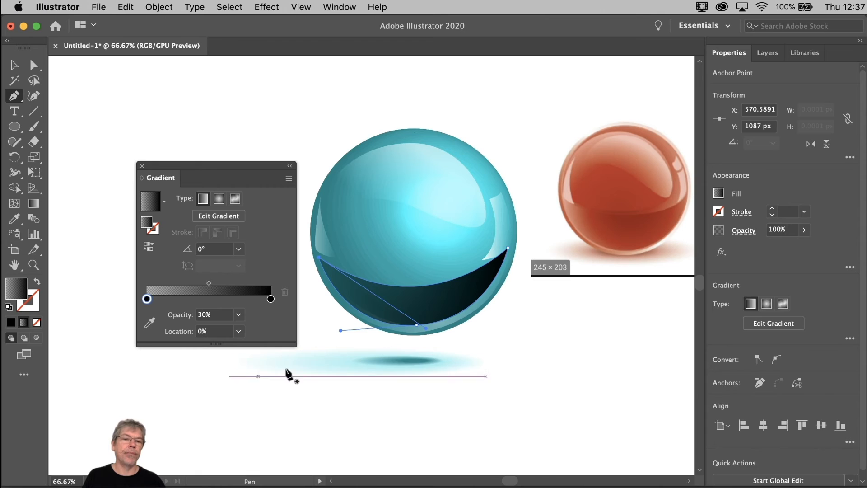
left_click(804, 231)
left_click_drag(800, 247, 760, 248)
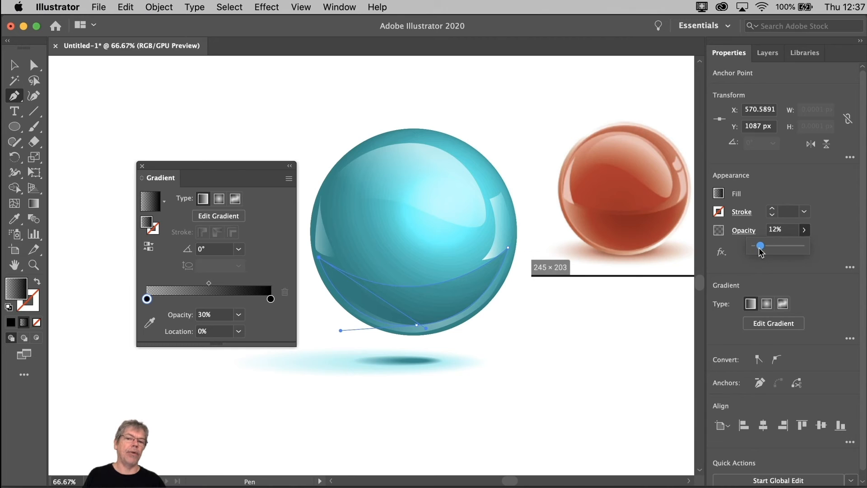
left_click(14, 66)
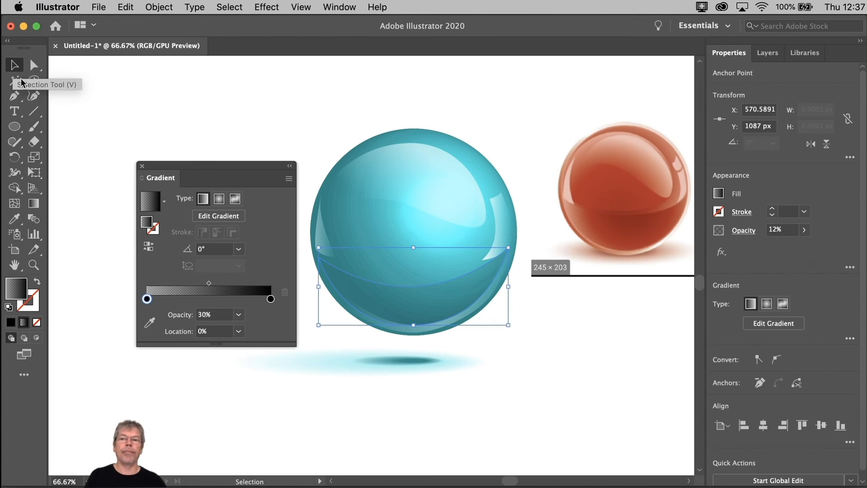
Select the teal ball with all its highlights and reflections and group them, leaving out the shadow
left_click_drag(197, 167, 112, 158)
left_click_drag(271, 109, 501, 305)
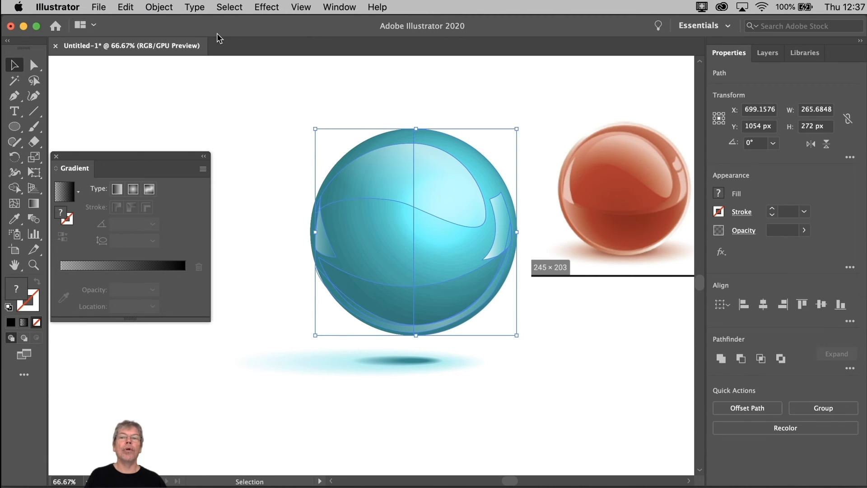
left_click(154, 7)
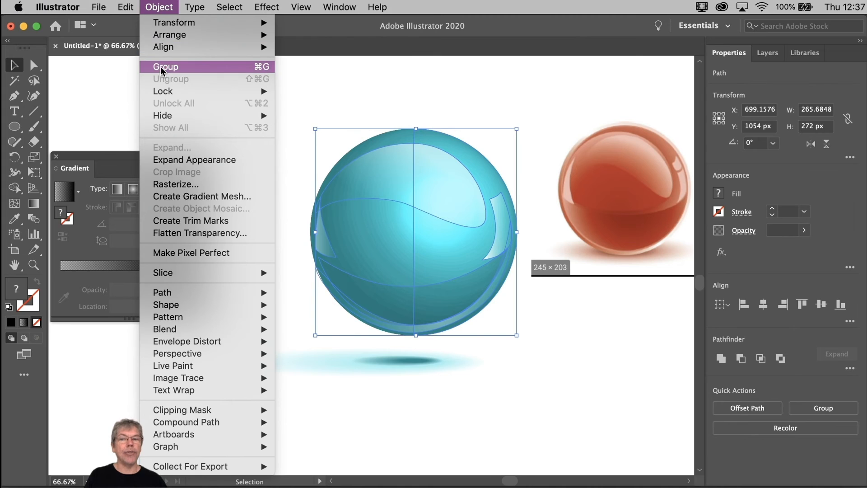
left_click(251, 67)
left_click(293, 140)
Move the grouped ball down onto its shadow and delete the red reference ball image
left_click_drag(431, 228, 426, 252)
left_click(633, 175)
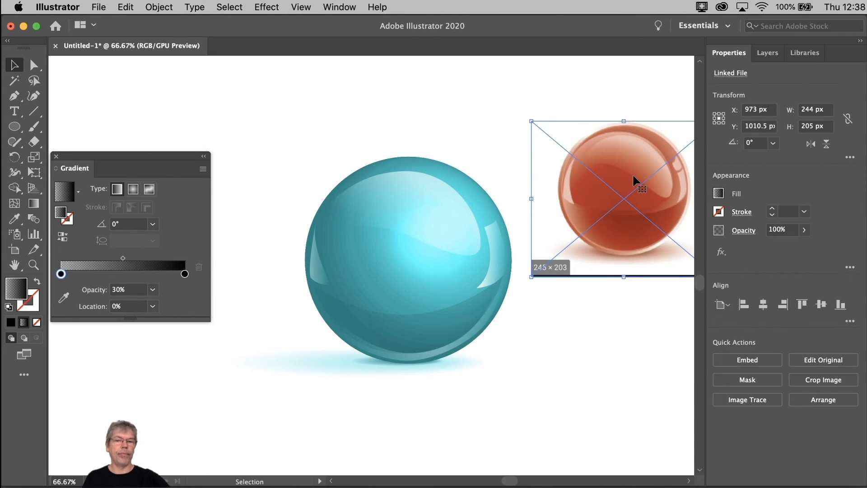
key("Delete")
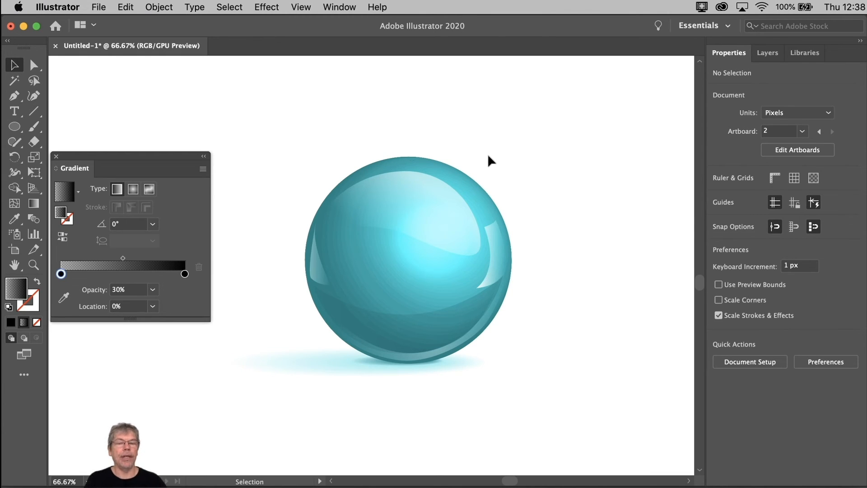
Duplicate the glossy ball group, without its shadow, to the right of the original on the second artboard
scroll(544, 212, "up", 6)
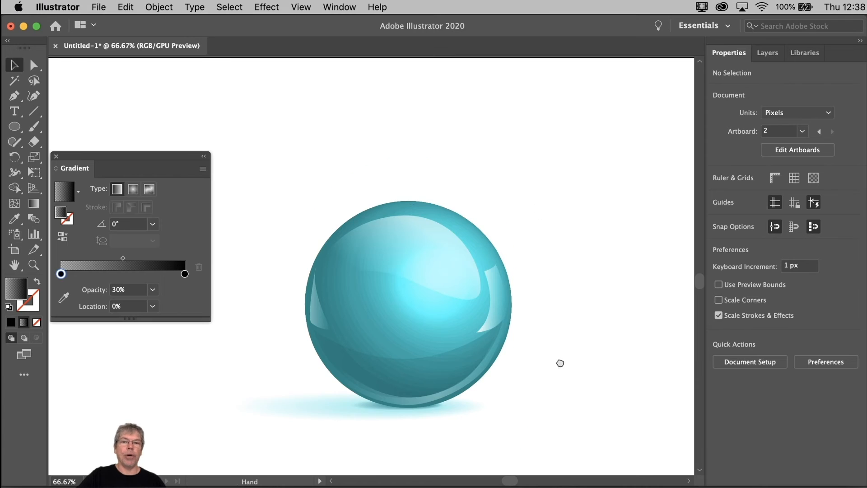
scroll(547, 361, "up", 4)
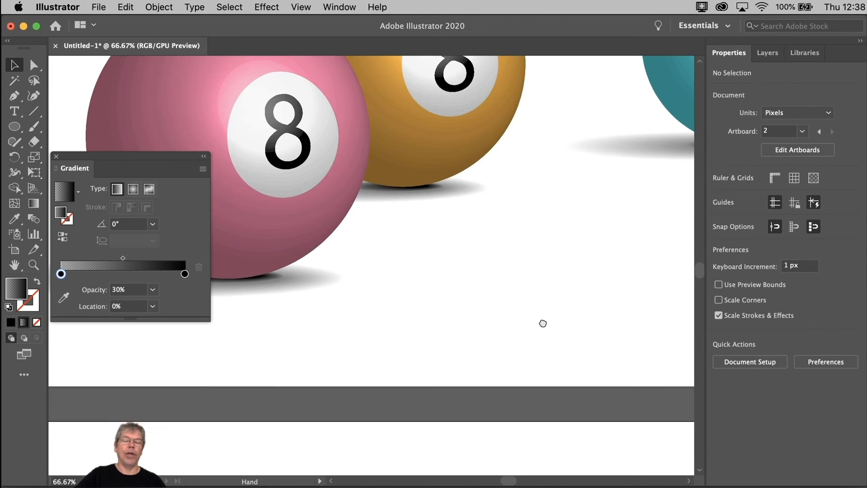
scroll(519, 135, "down", 8)
key("super+minus")
key("super+minus")
key("super+minus")
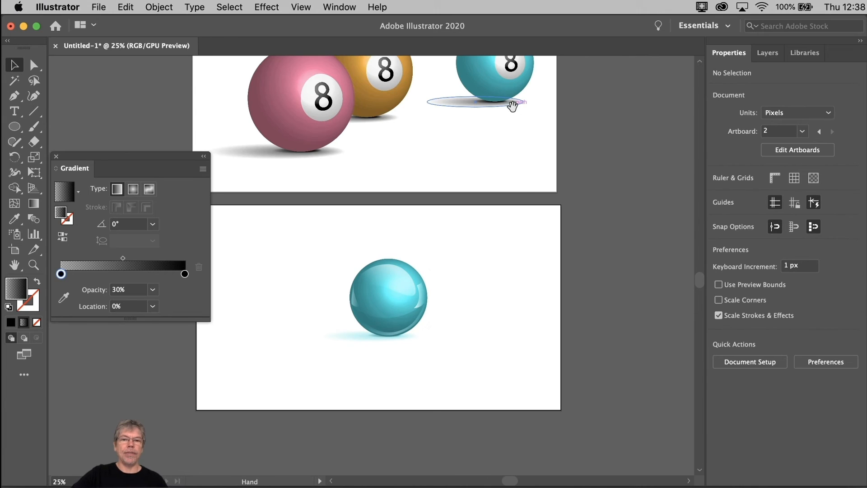
left_click_drag(511, 215, 546, 274)
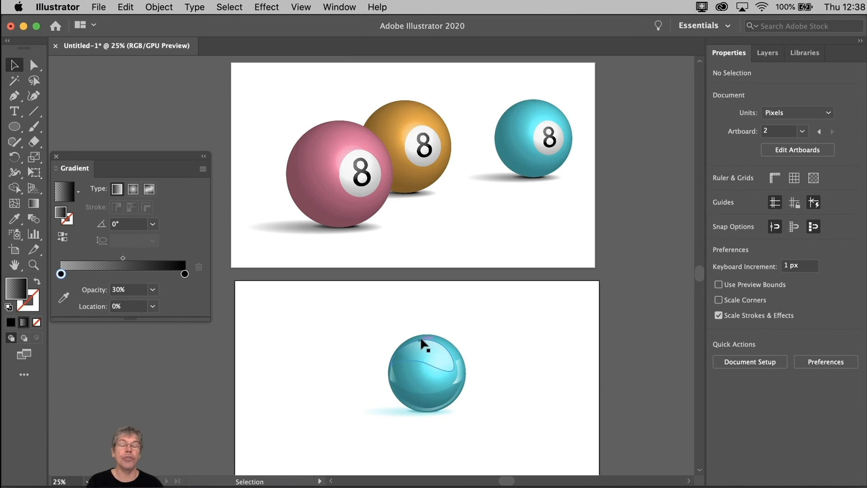
left_click(393, 387)
left_click_drag(435, 378, 542, 377)
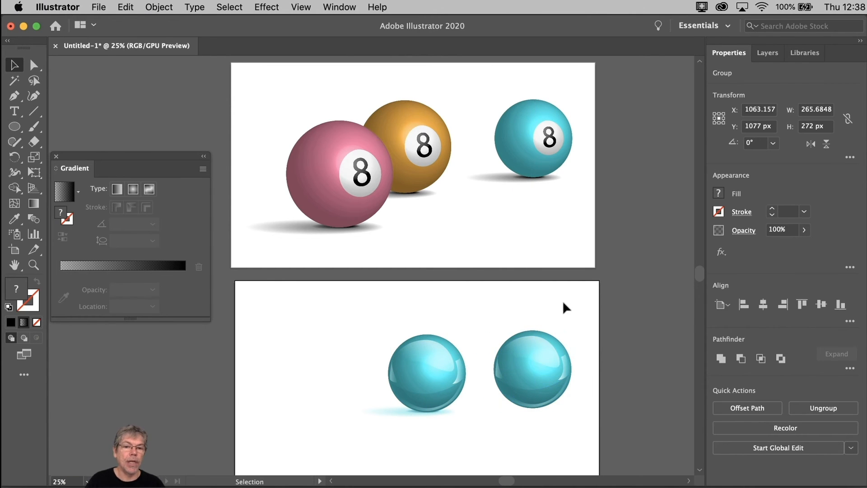
left_click(568, 297)
Ungroup the duplicated ball and change the fill of its 3D Revolve path to pink
left_click(547, 335)
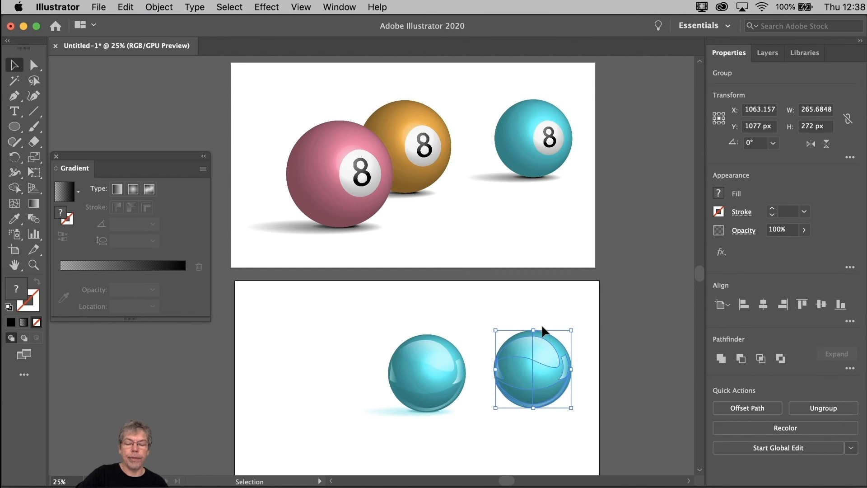
key("super")
key("super+shift+g")
left_click(568, 317)
left_click(548, 332)
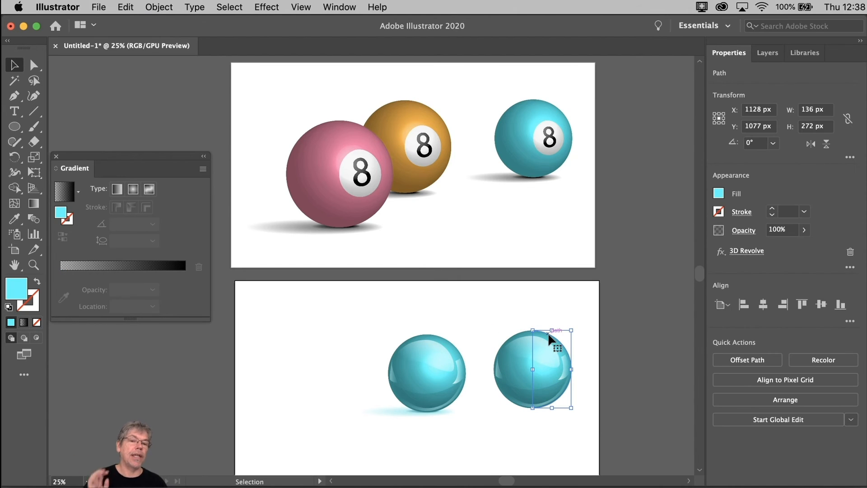
left_click(719, 194)
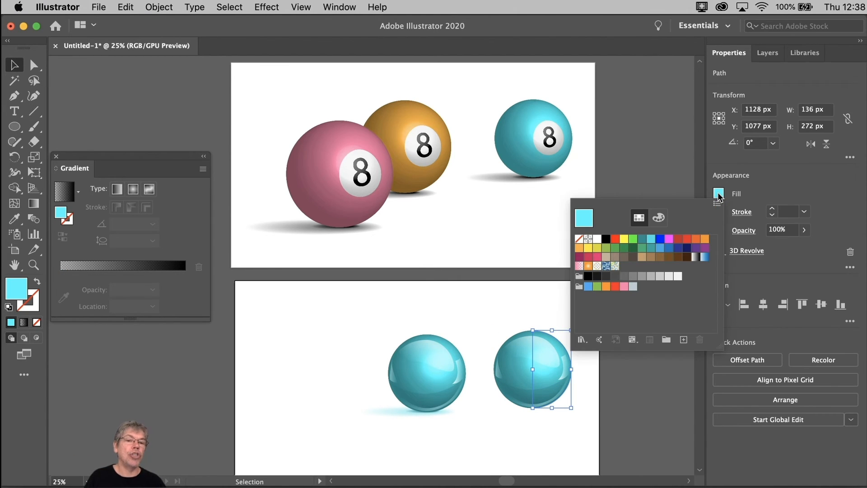
left_click(624, 286)
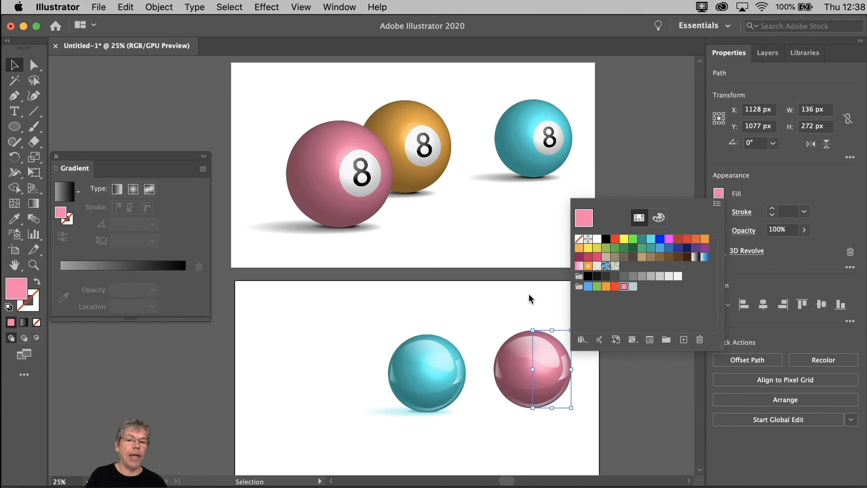
Deselect the pink ball and draw a rectangle of about 1305 by 740 px covering the whole second artboard
left_click(528, 294)
left_click(532, 298)
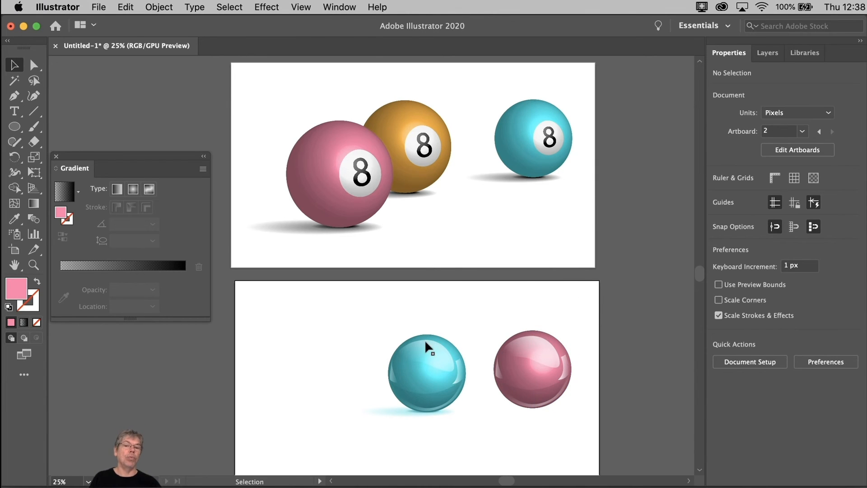
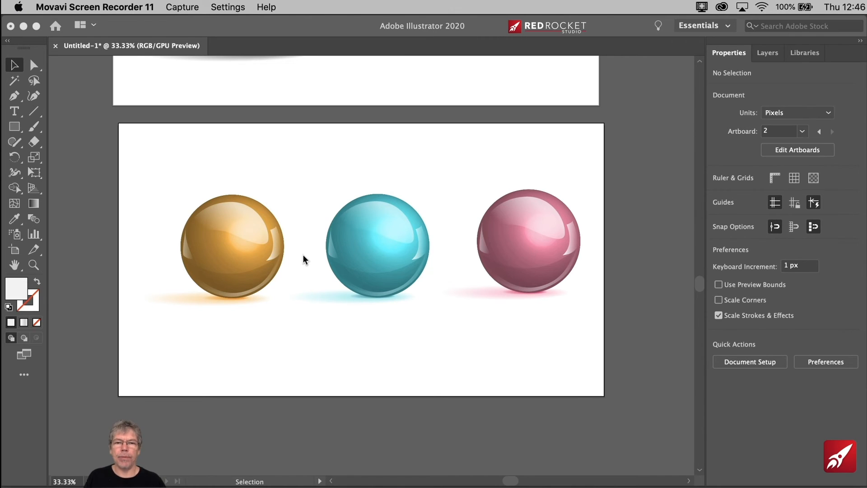
left_click(21, 128)
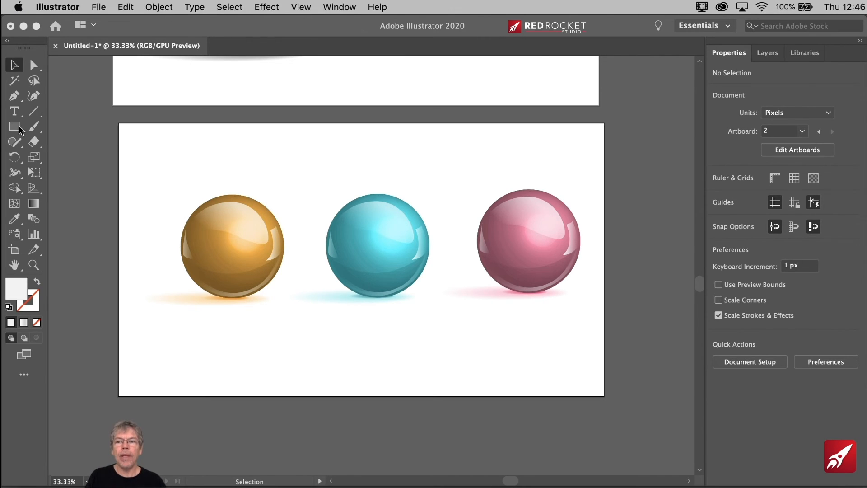
left_click(15, 127)
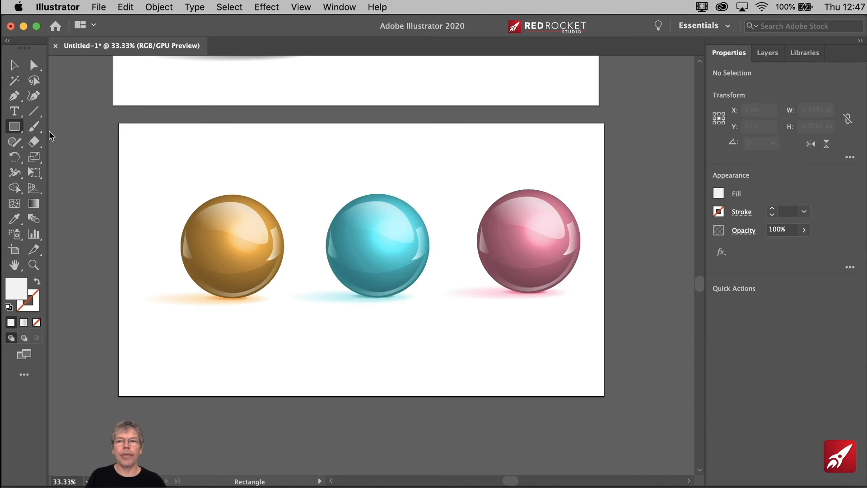
mouse_move(116, 121)
left_mouse_down()
mouse_move(623, 397)
mouse_move(609, 400)
left_mouse_up()
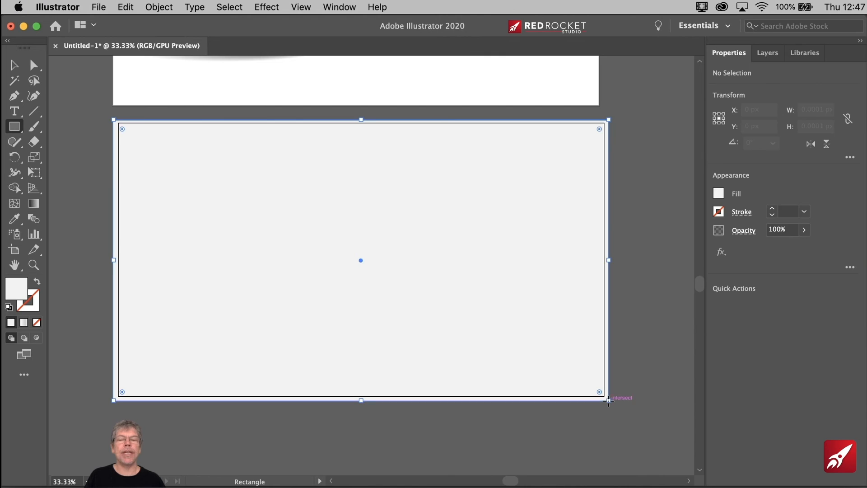
Fill the rectangle with the white-to-black linear gradient swatch and open its gradient options clear of the artboard edge
left_click(718, 193)
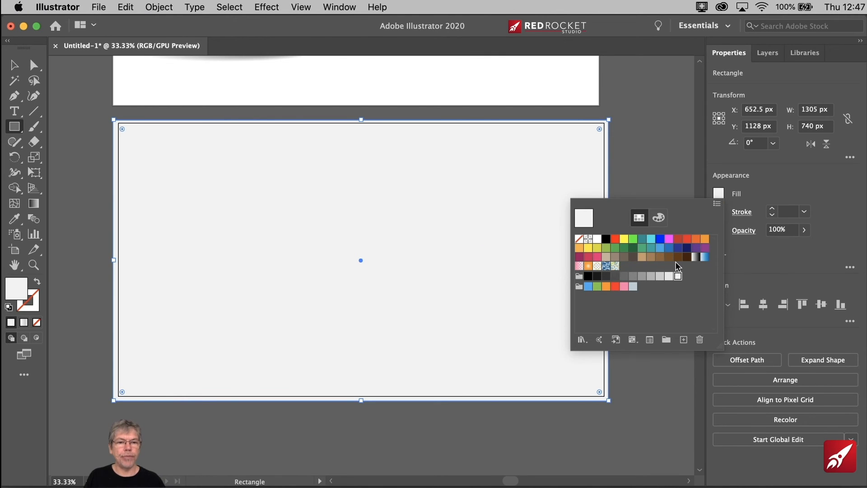
left_click(694, 258)
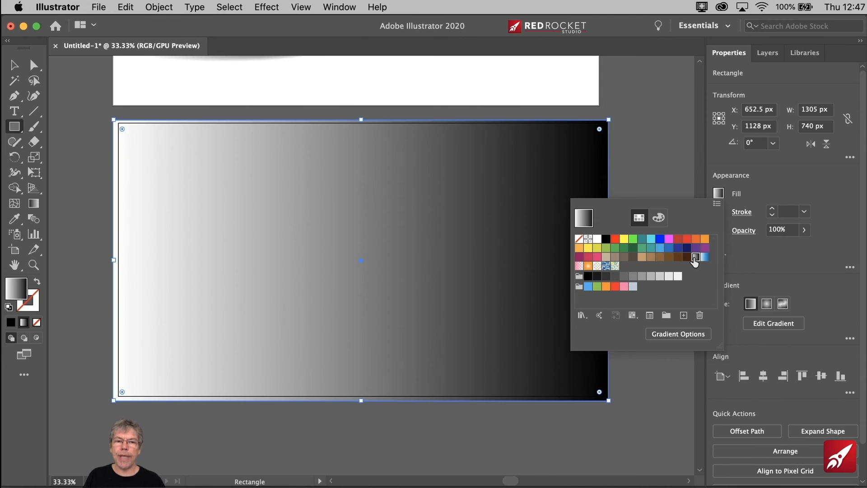
left_click(667, 335)
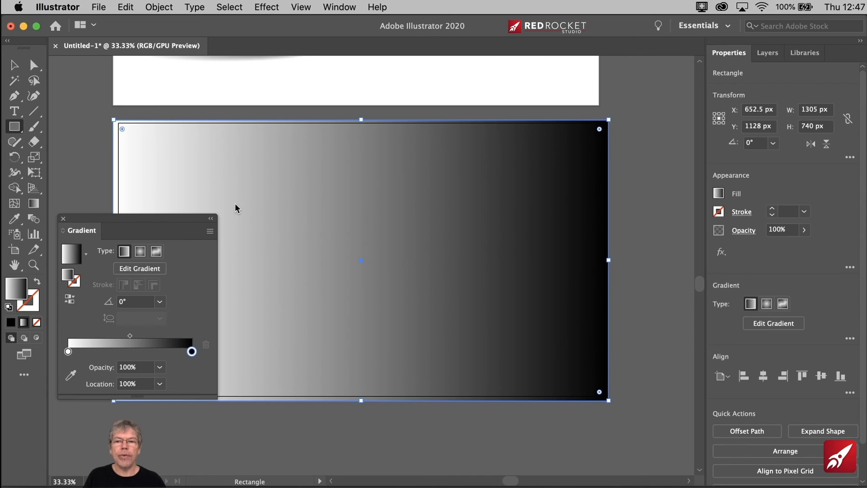
left_click_drag(172, 221, 304, 184)
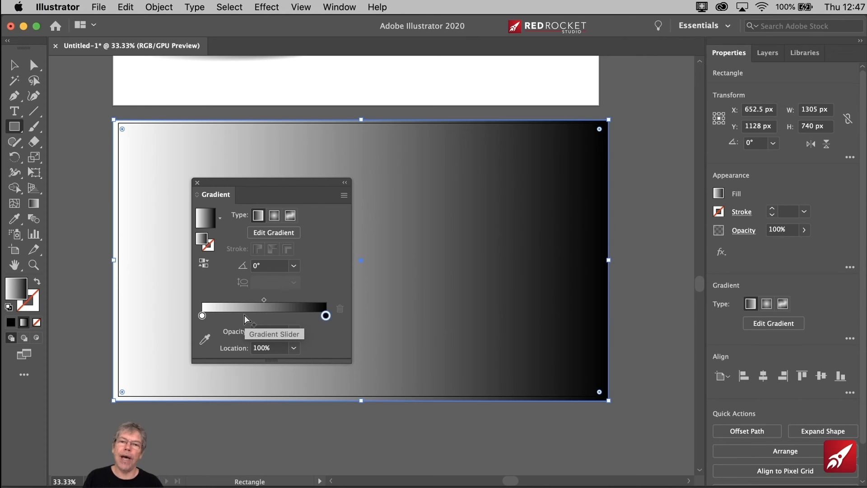
Build a three-stop gradient with a black stop at about 52% and a very light gray stop at about 98%
left_click_drag(325, 315, 267, 316)
left_click(324, 316)
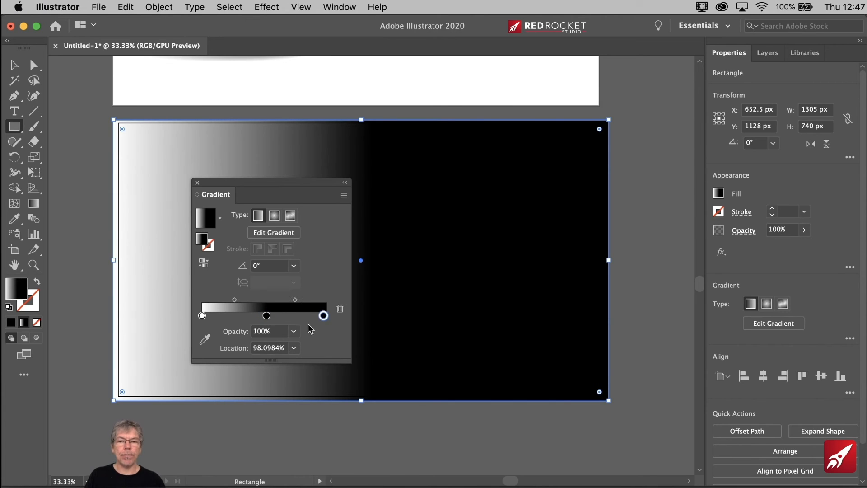
left_click(202, 315)
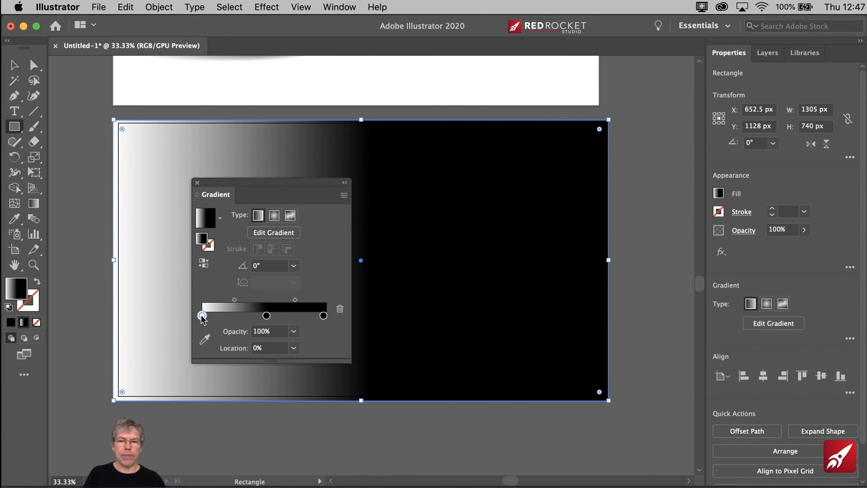
left_click(324, 316)
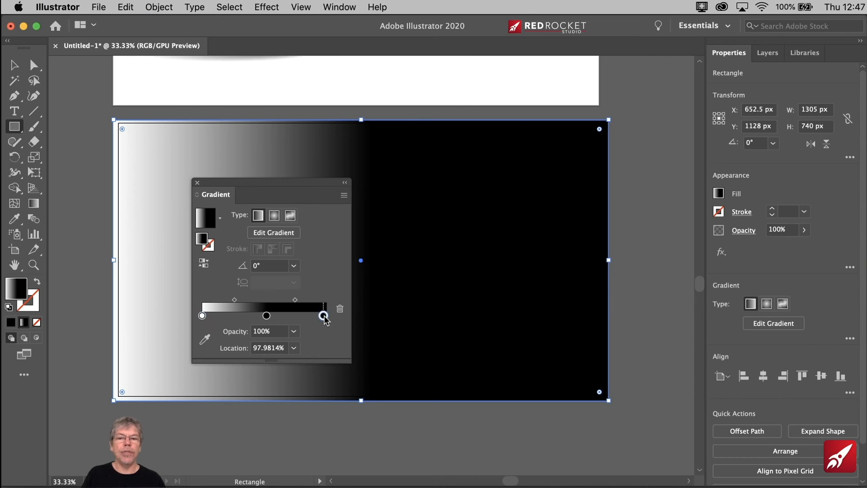
double_click(324, 316)
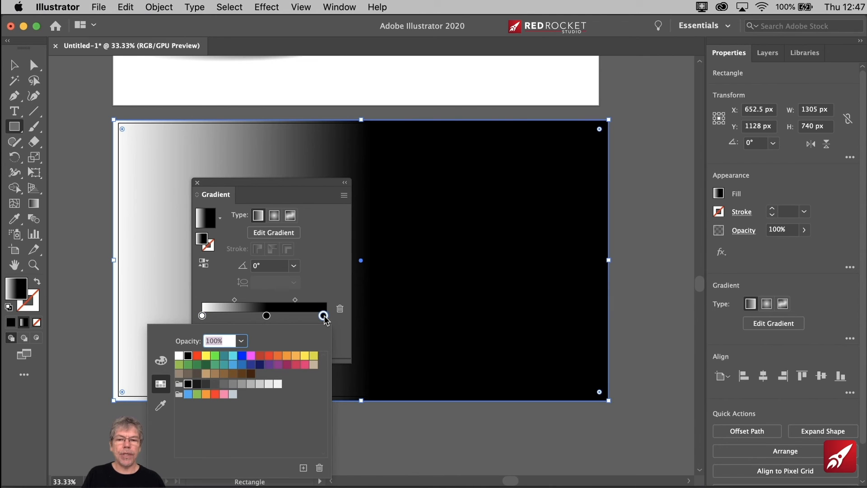
left_click(278, 383)
Recolour the middle black gradient stop to light gray
left_click(268, 319)
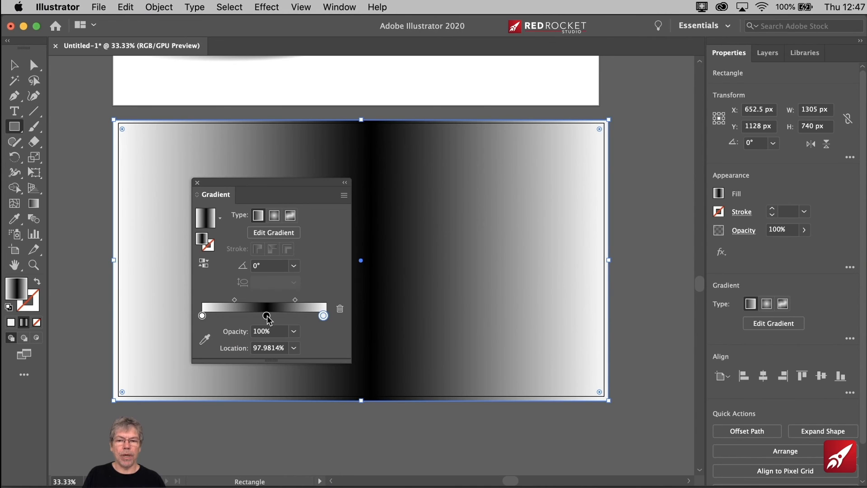
double_click(267, 315)
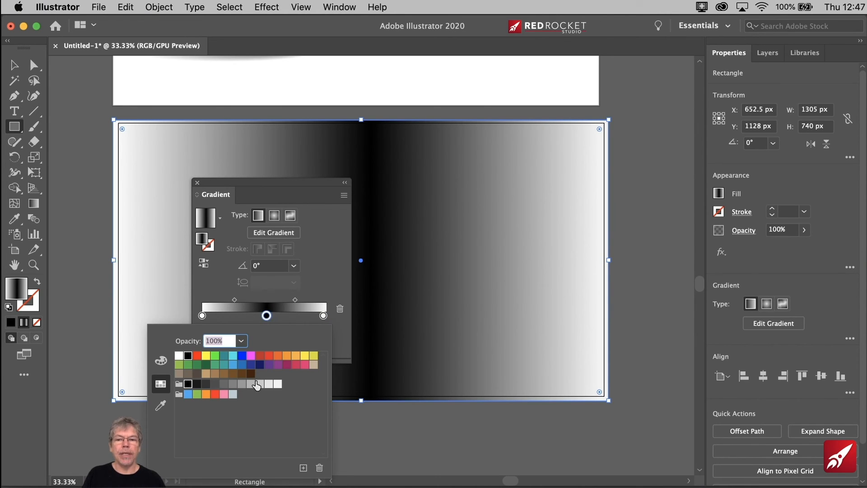
left_click(260, 384)
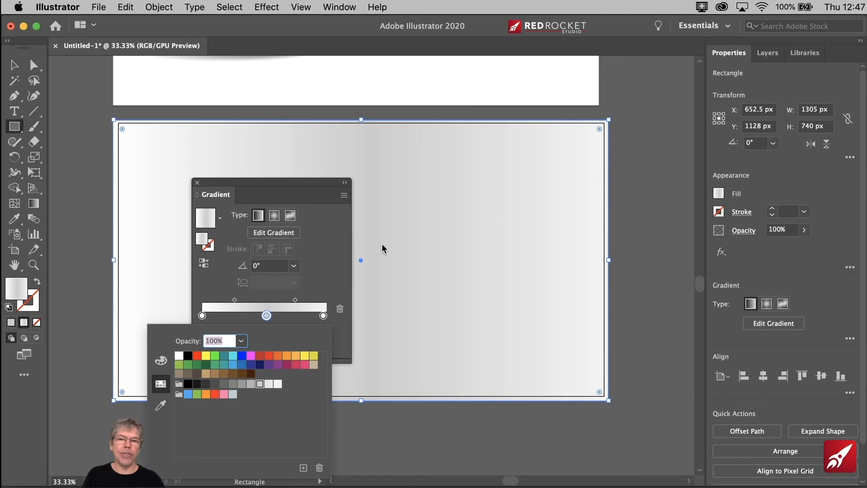
left_click(316, 249)
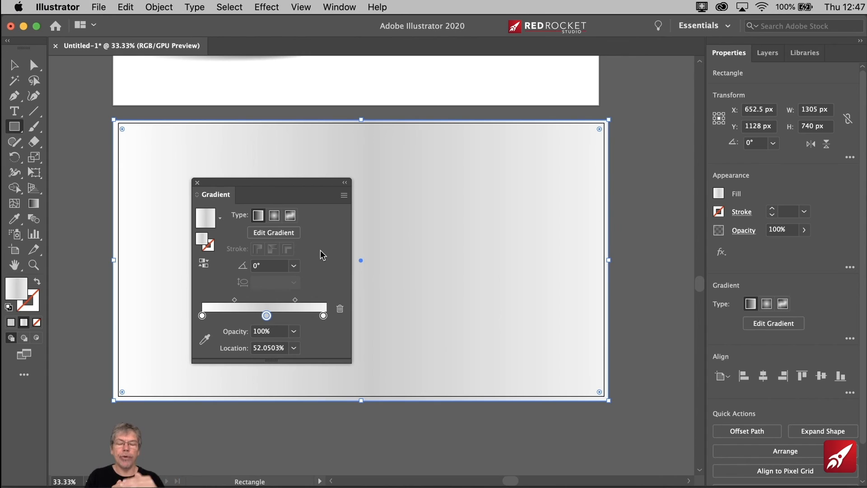
Set the gradient angle to 90° and move the middle gray stop to about 66%
left_click(293, 266)
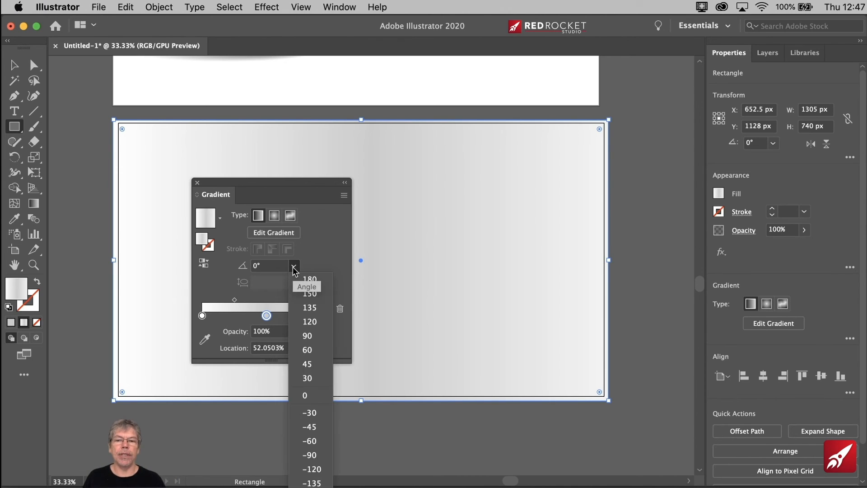
left_click(307, 339)
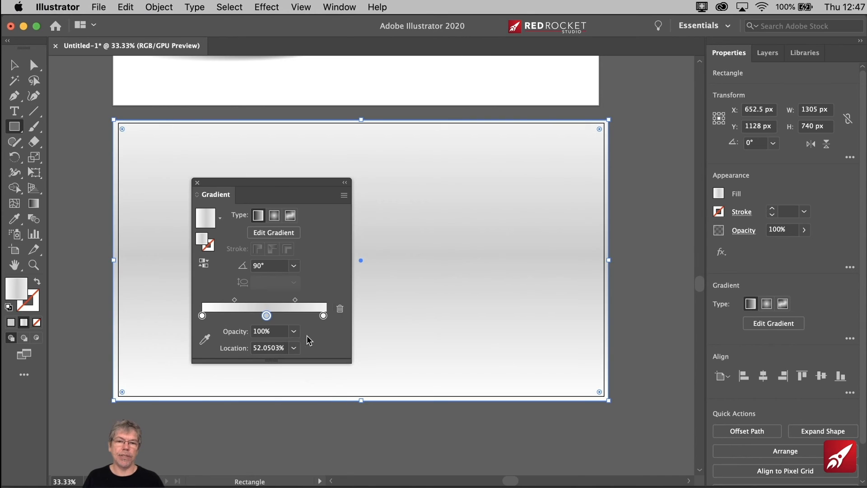
left_click_drag(266, 315, 284, 315)
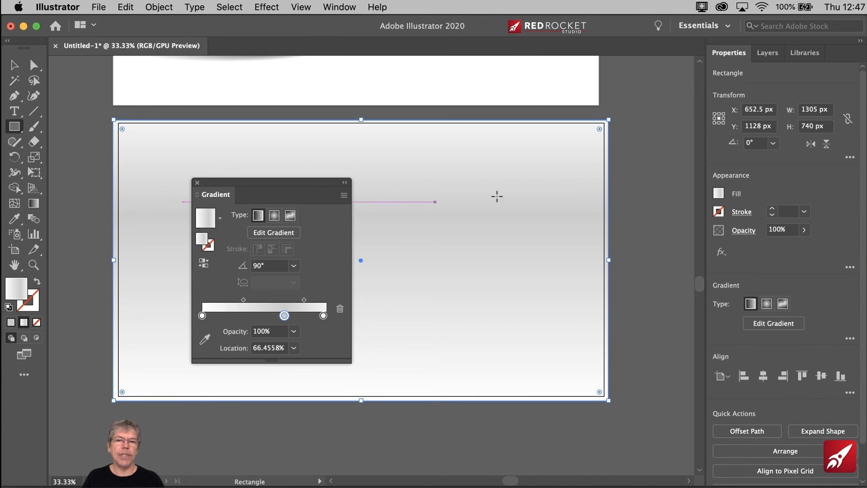
Make the middle gradient stop one shade darker gray, shift it to about 69% and close the gradient options
double_click(285, 316)
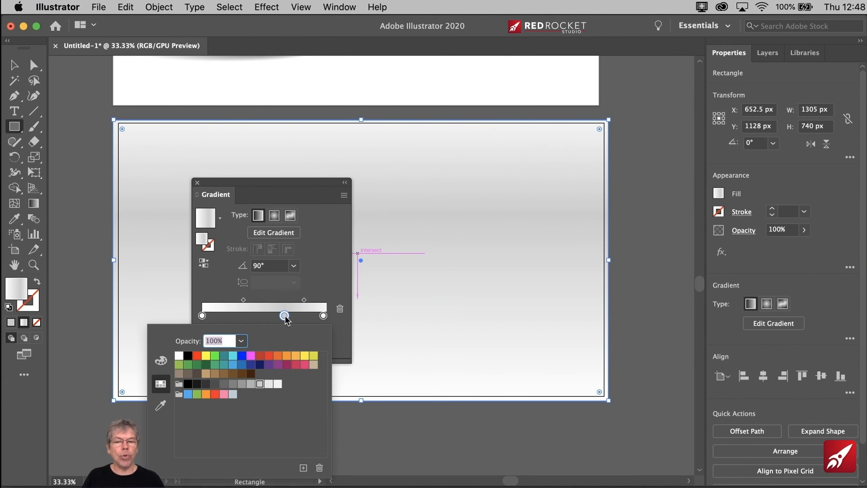
left_click(251, 384)
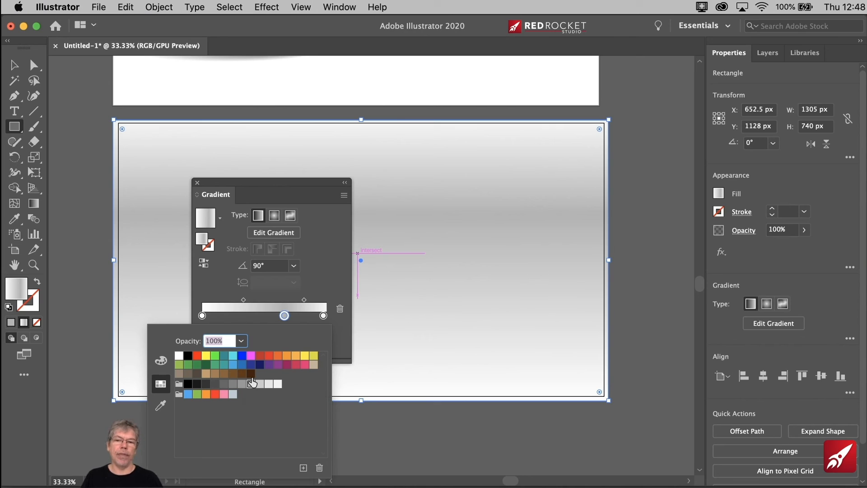
left_click(315, 272)
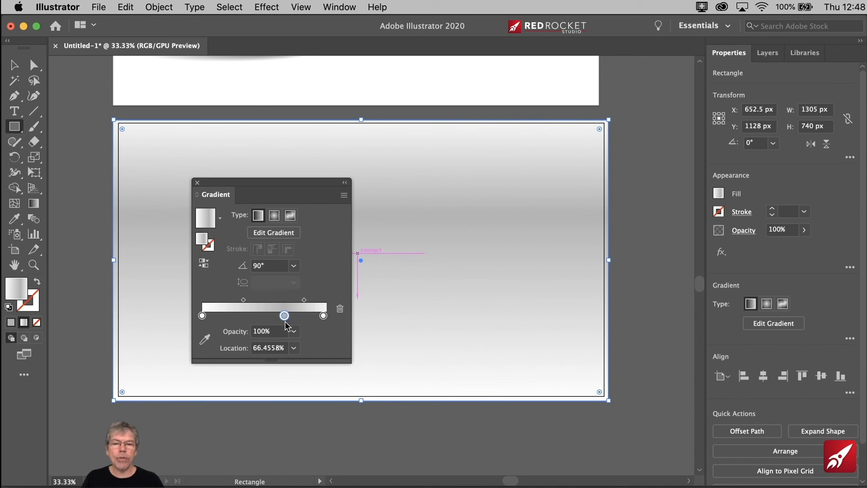
left_click_drag(284, 316, 289, 318)
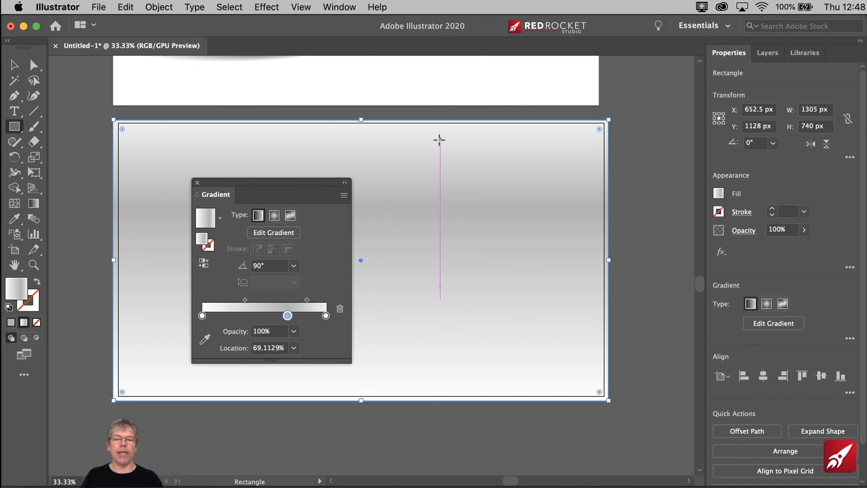
left_click(196, 183)
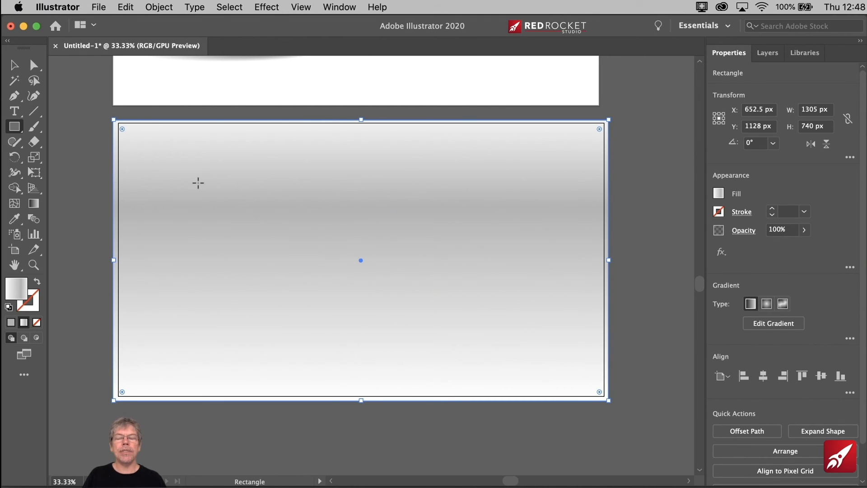
Send the gradient rectangle to the back, behind the three balls
left_click(153, 8)
mouse_move(173, 33)
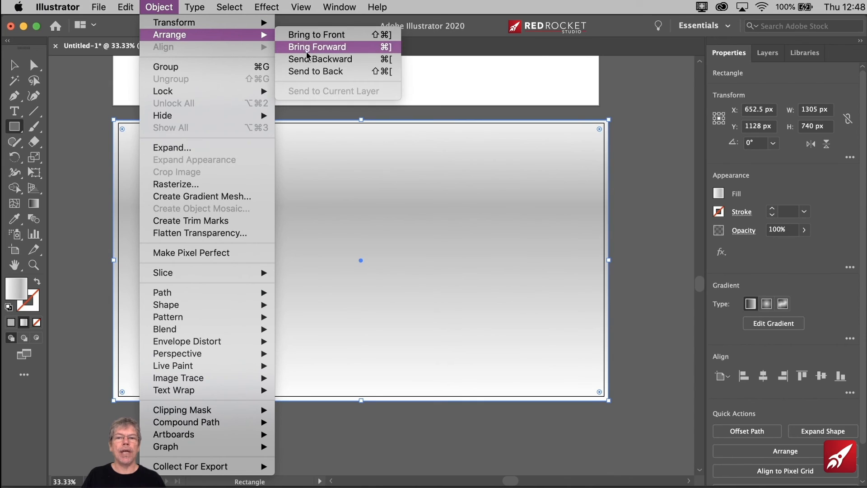
left_click(316, 71)
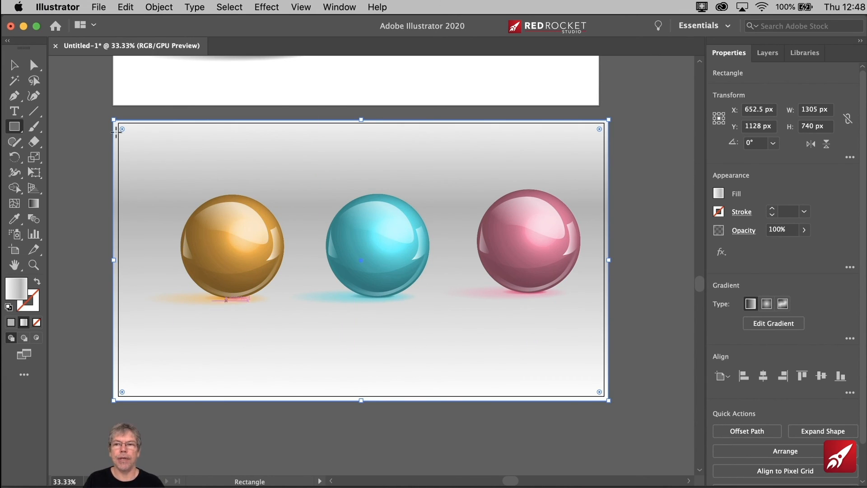
Select the three balls without the background or shadows and duplicate them slightly below the originals
left_click(14, 65)
left_click_drag(85, 213, 576, 247)
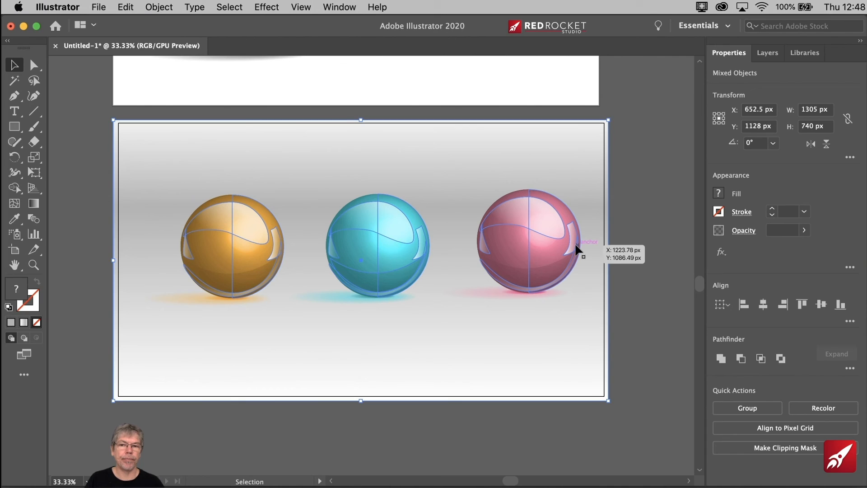
left_click(382, 156, "shift")
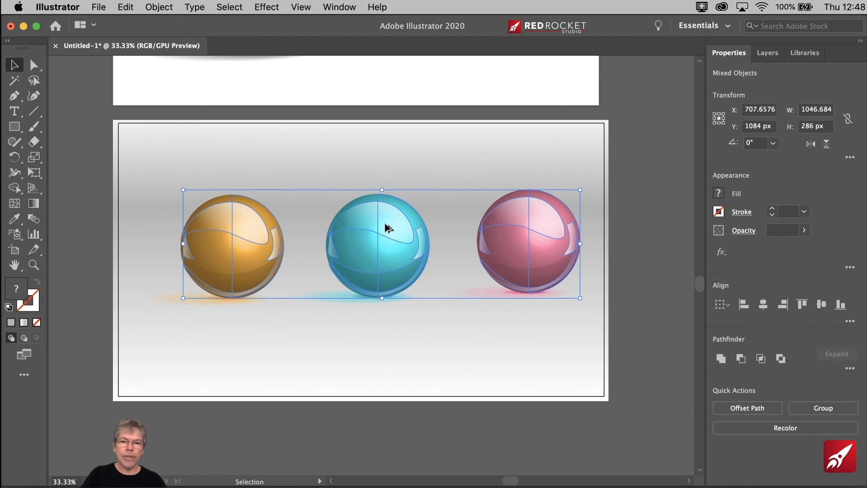
left_click_drag(385, 224, 387, 242)
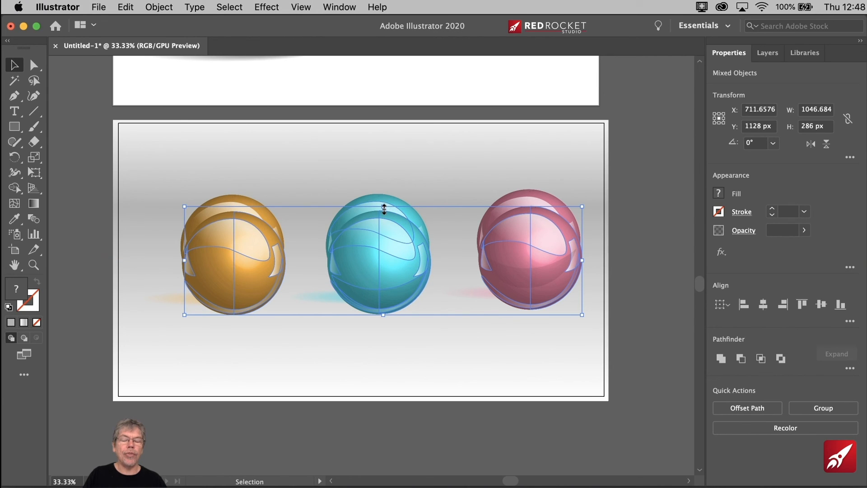
Flip the duplicated balls vertically, squash them to about 184 px high and place them beneath the originals as reflections
left_click_drag(384, 209, 384, 386)
mouse_move(388, 345)
left_mouse_down()
mouse_move(389, 327)
mouse_move(400, 349)
left_mouse_up()
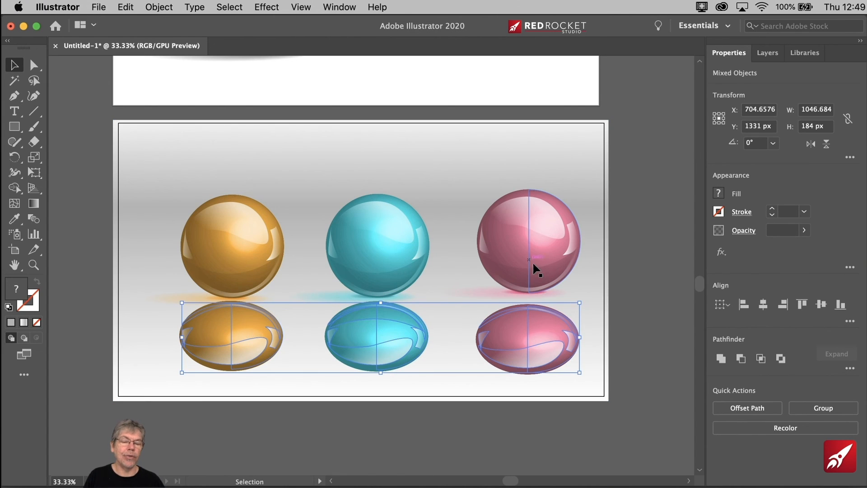
left_click(625, 342)
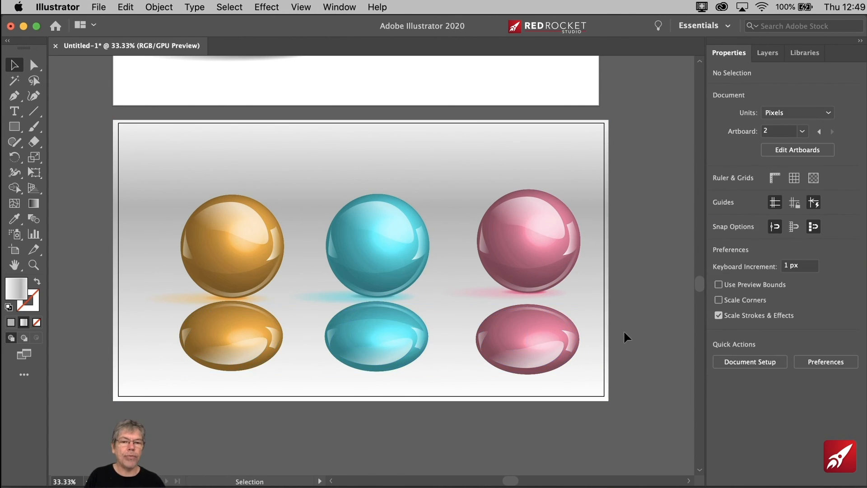
Move the pink and teal reflections up individually so each sits directly against the underside of its ball
left_click(492, 363)
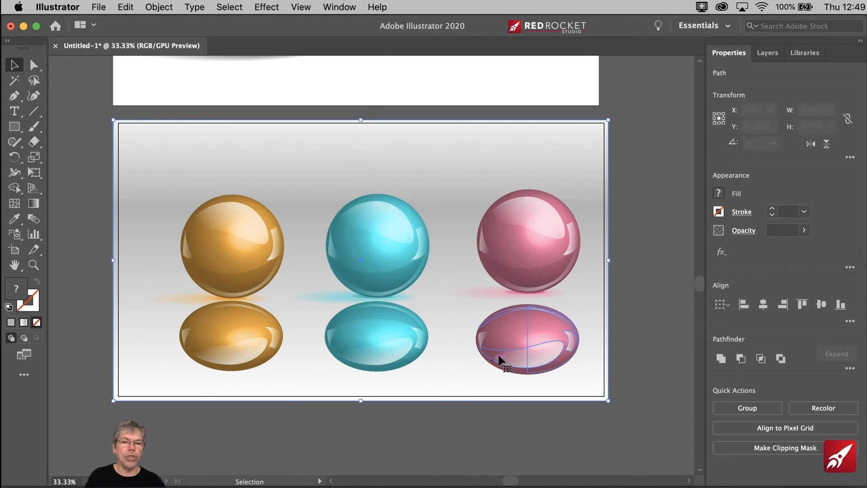
left_click(548, 350, "shift")
left_click_drag(533, 346, 535, 332)
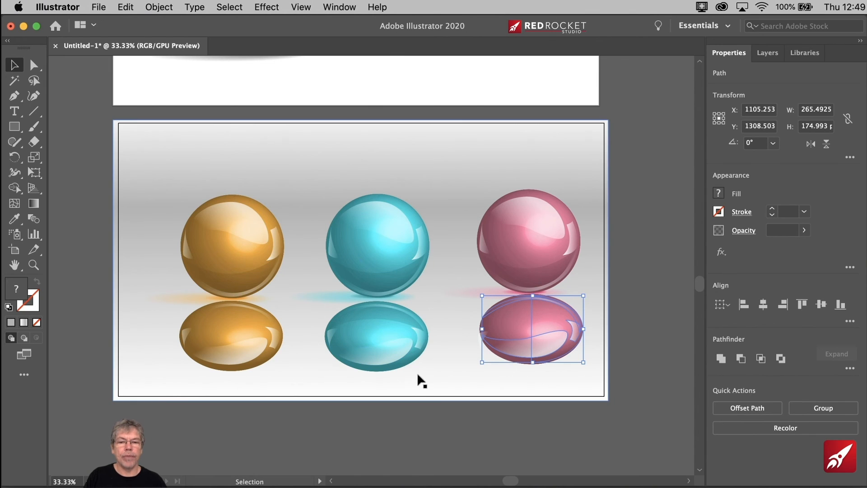
left_click(416, 373)
left_click_drag(391, 336, 392, 333)
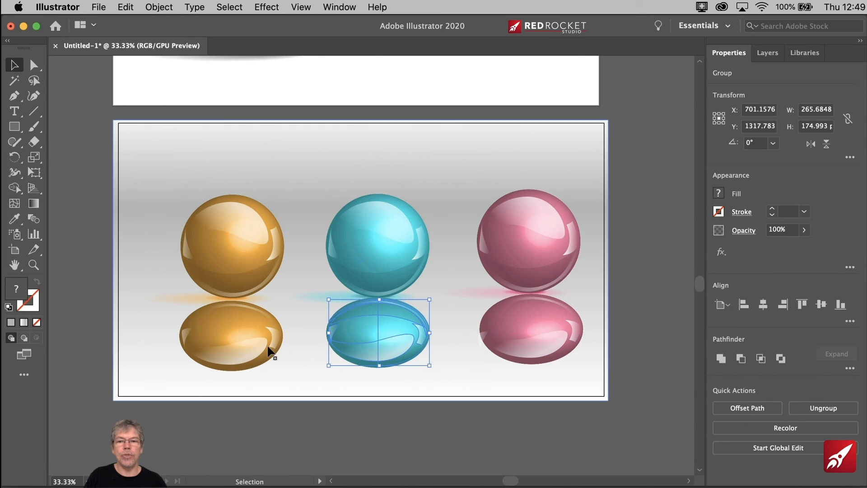
Select all parts of the gold reflection and move it up against the underside of the gold ball
left_click(241, 343)
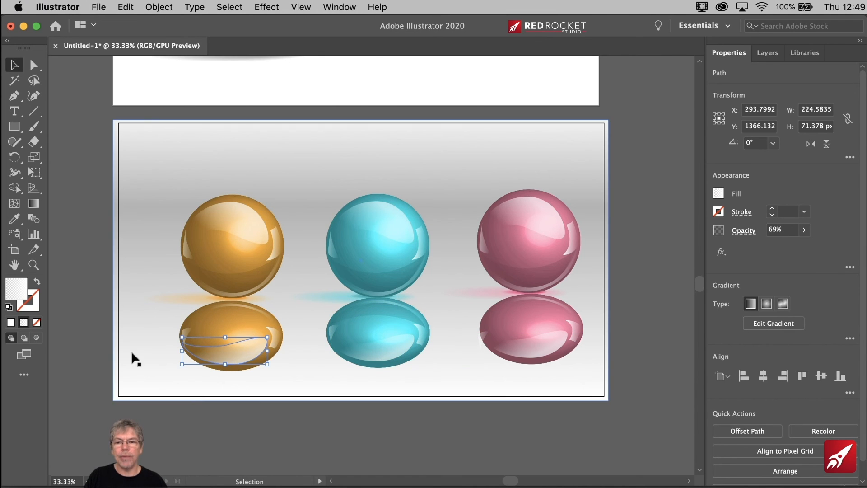
left_click_drag(279, 379, 153, 321)
key("super+z")
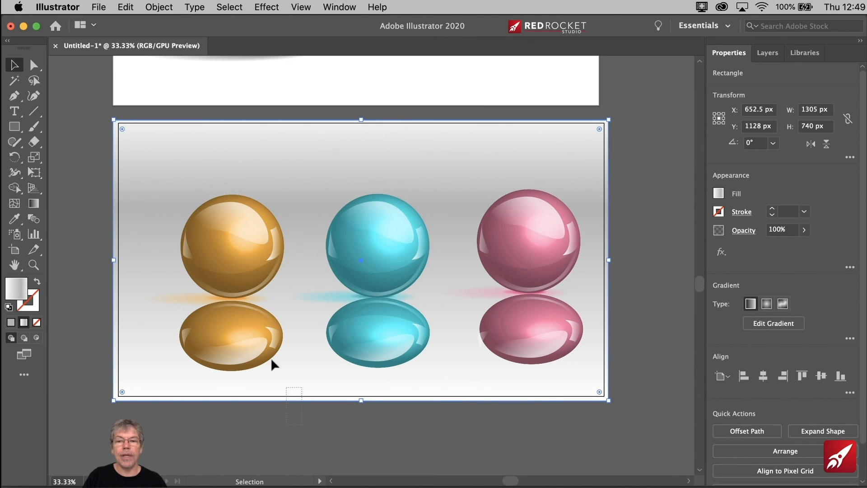
left_click_drag(170, 311, 170, 312)
left_click(211, 346)
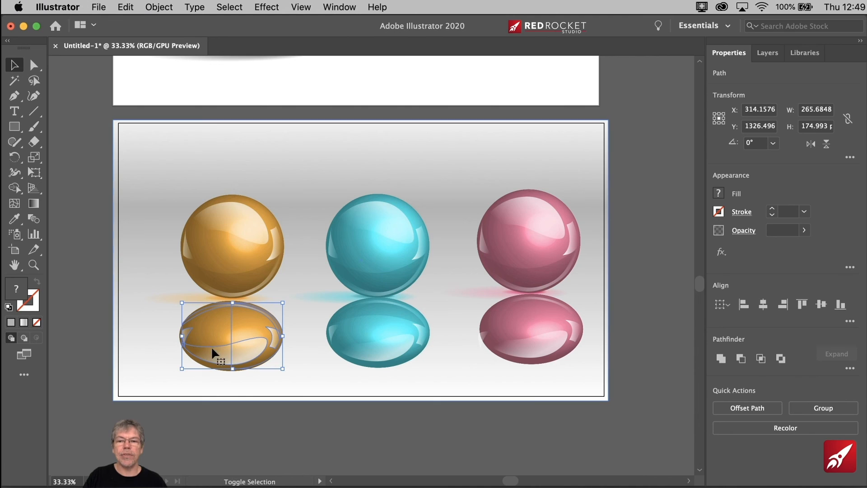
left_click_drag(227, 343, 224, 341)
Add the teal and pink reflections to the selection and lower the opacity of all three to 32%
left_click(410, 332, "shift")
left_click(517, 334, "shift")
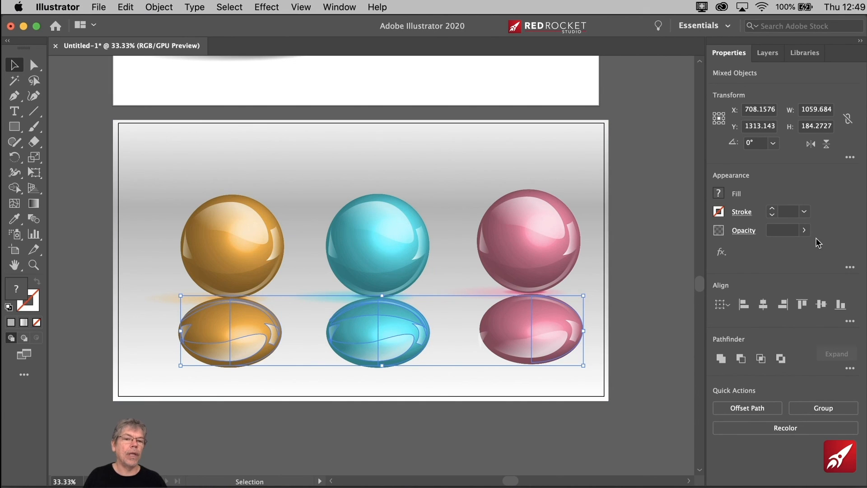
left_click(804, 230)
mouse_move(772, 250)
left_mouse_down()
mouse_move(806, 249)
mouse_move(763, 250)
left_mouse_up()
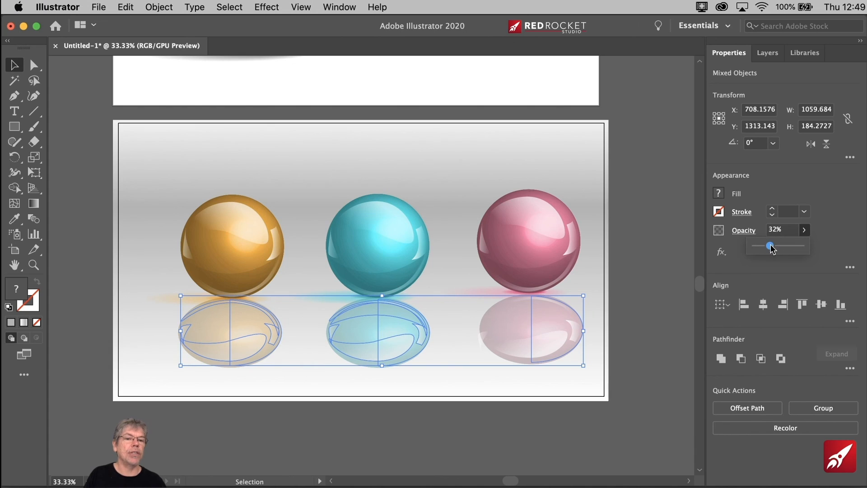
Try the reflections at 13% opacity with a Gaussian Blur of about 5.8 pixels radius
left_click_drag(769, 245, 762, 247)
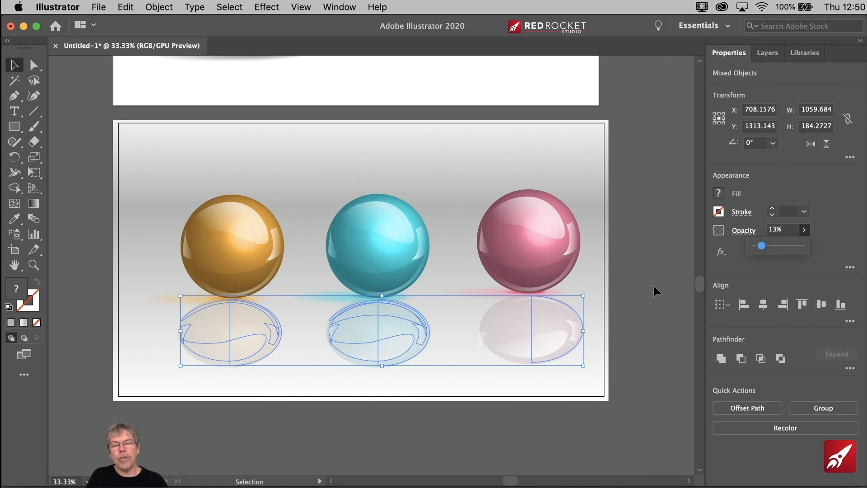
left_click(278, 8)
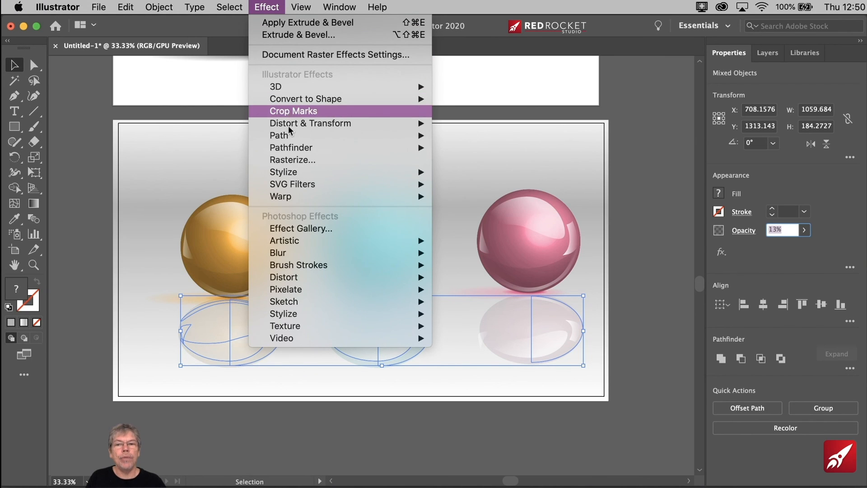
mouse_move(290, 170)
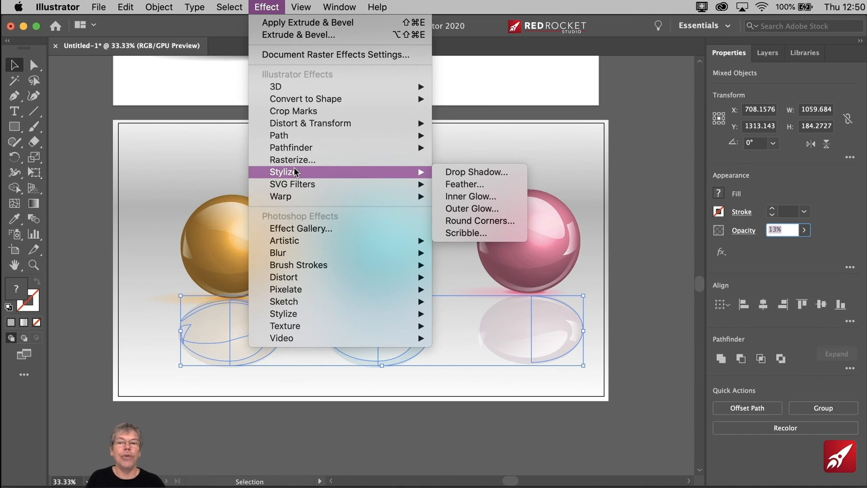
mouse_move(299, 249)
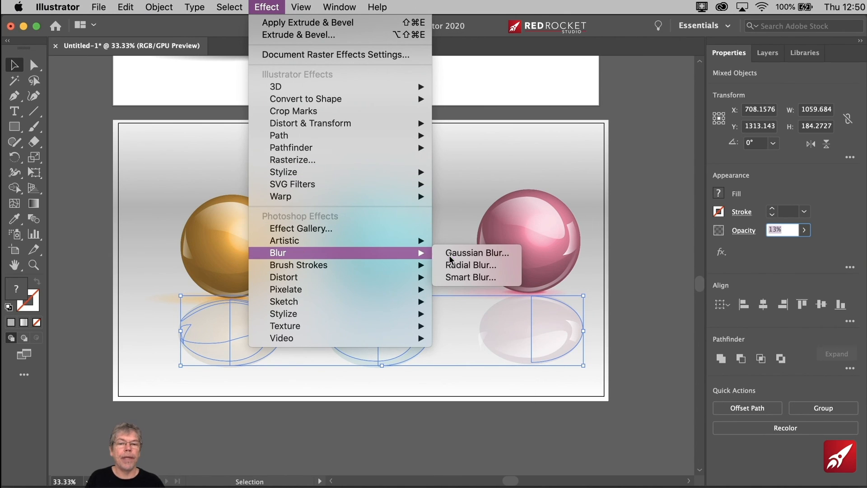
left_click(469, 252)
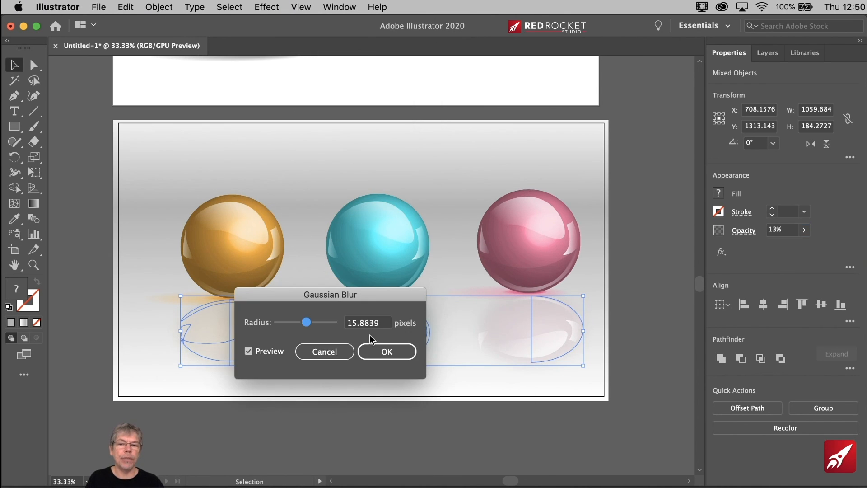
left_click_drag(308, 323, 293, 323)
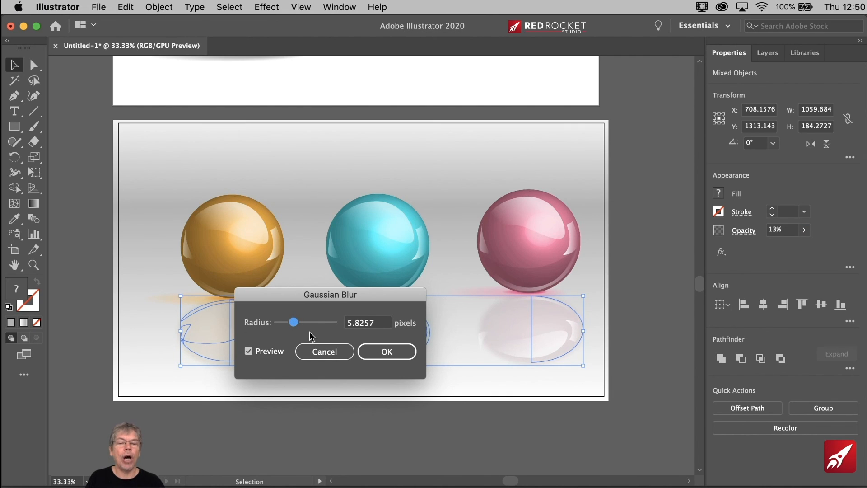
left_click(386, 352)
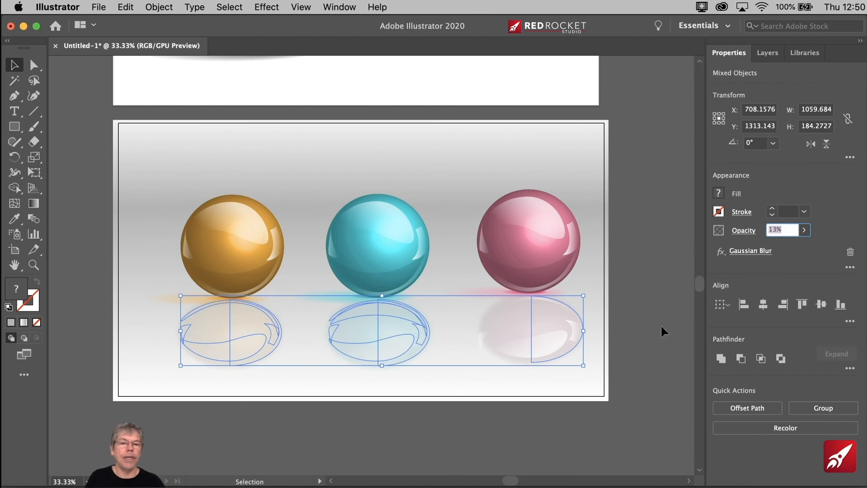
left_click(622, 312)
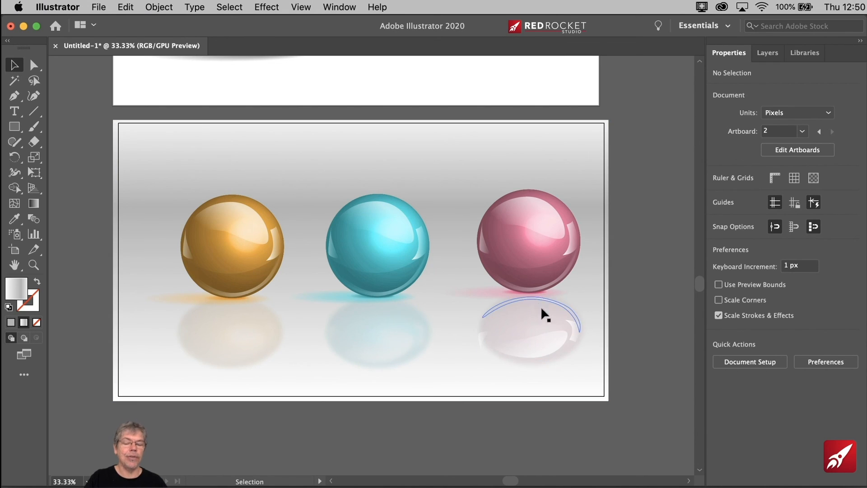
Undo the Gaussian Blur and the last opacity change on the reflections, and deselect everything
key("super+z")
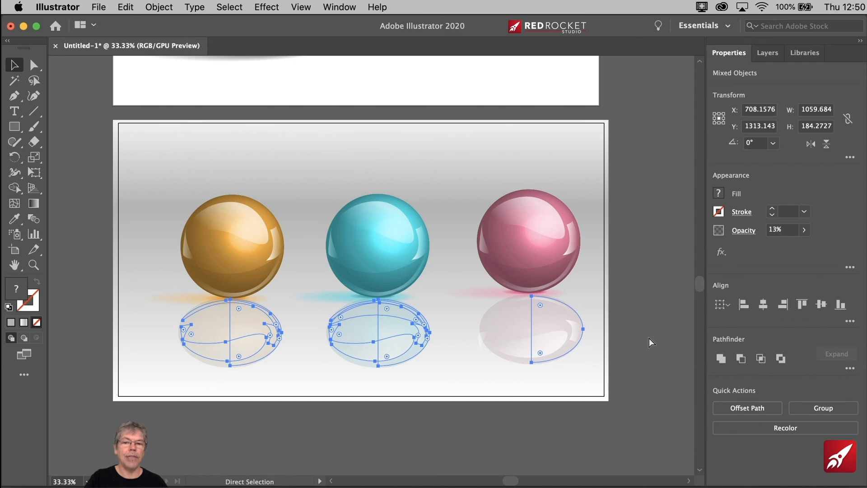
key("super+z")
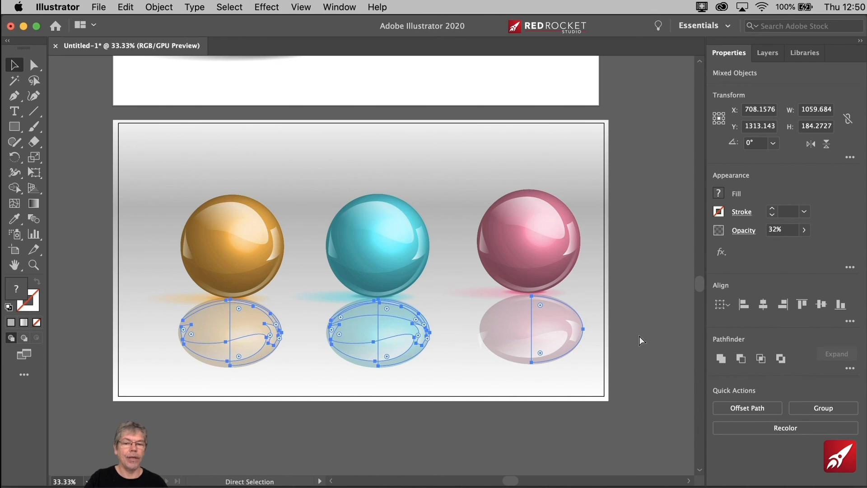
left_click(539, 336)
left_click(639, 296)
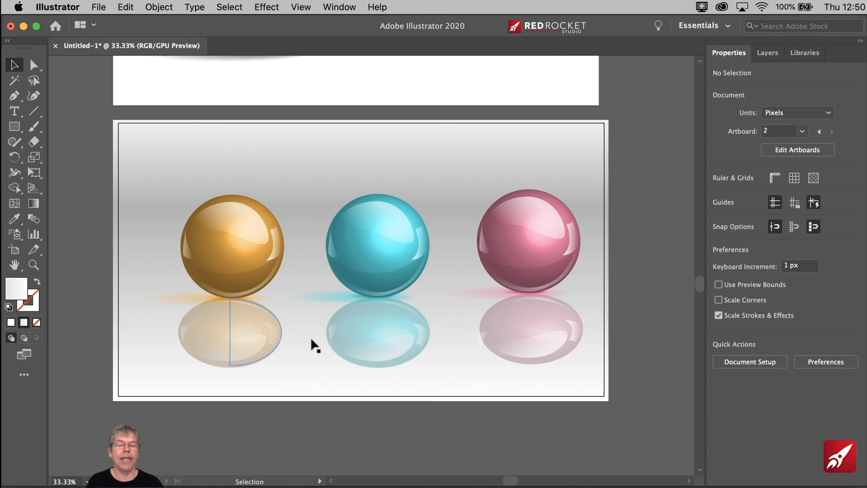
Select the three reflections without the background and squash them vertically, keeping their upper edges against the balls
left_click_drag(147, 301, 146, 307)
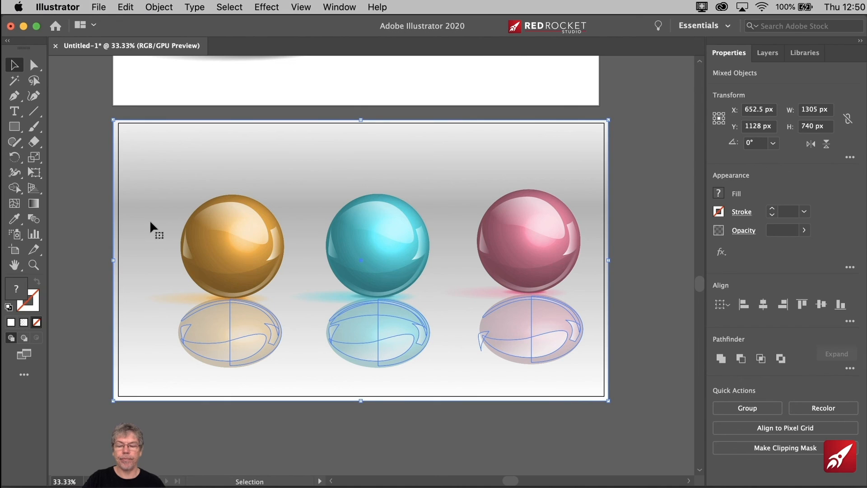
left_click(150, 219, "shift")
left_click_drag(385, 366, 385, 342)
left_click(456, 436)
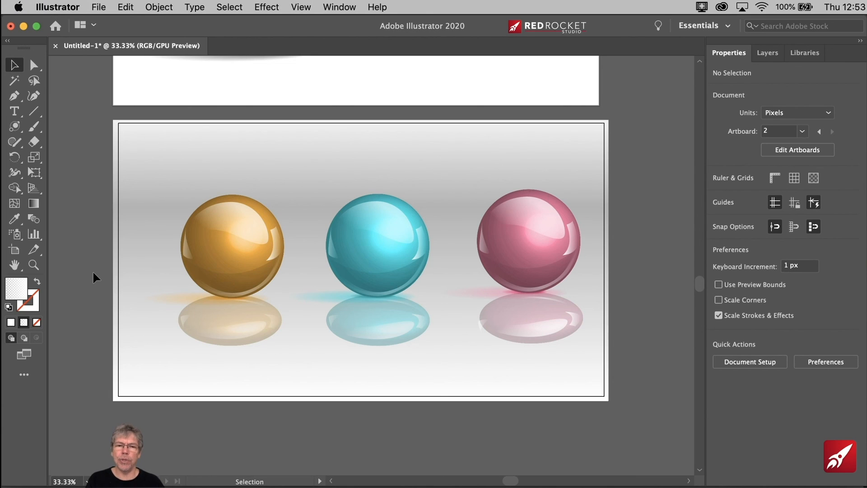
Draw a flare about 215 px wide on the gold ball's highlight with the Flare tool
left_click(15, 127)
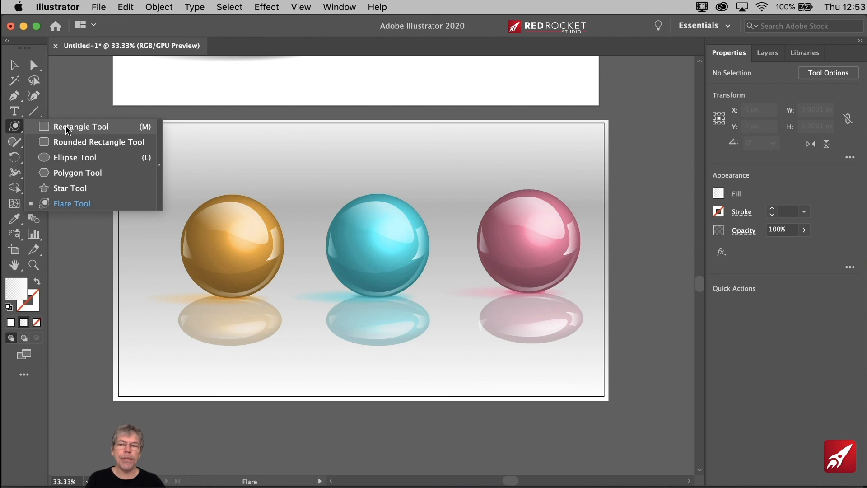
left_click(82, 204)
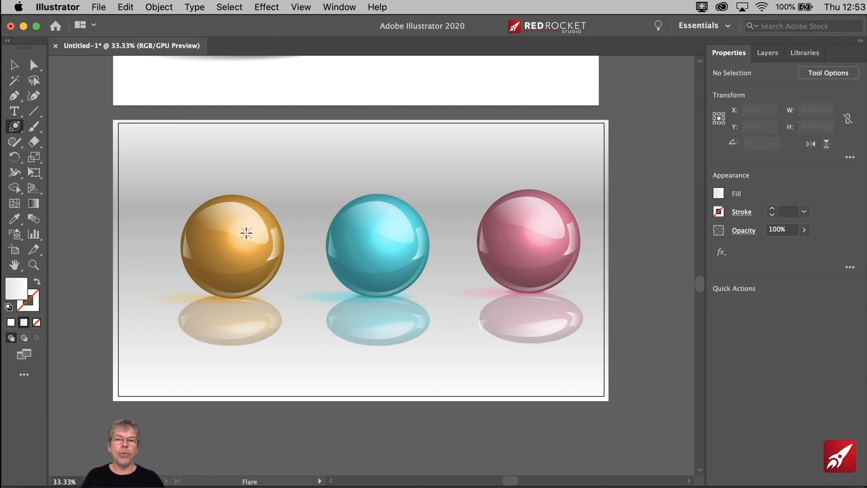
left_click_drag(245, 233, 250, 243)
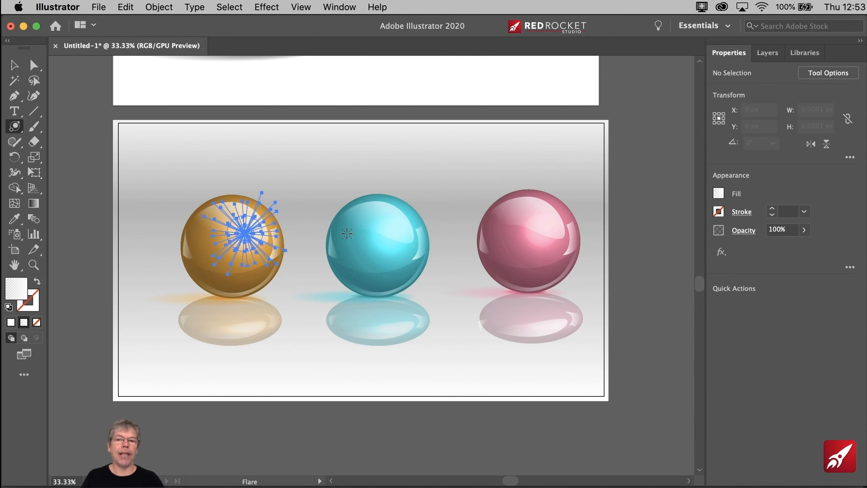
left_click(15, 65)
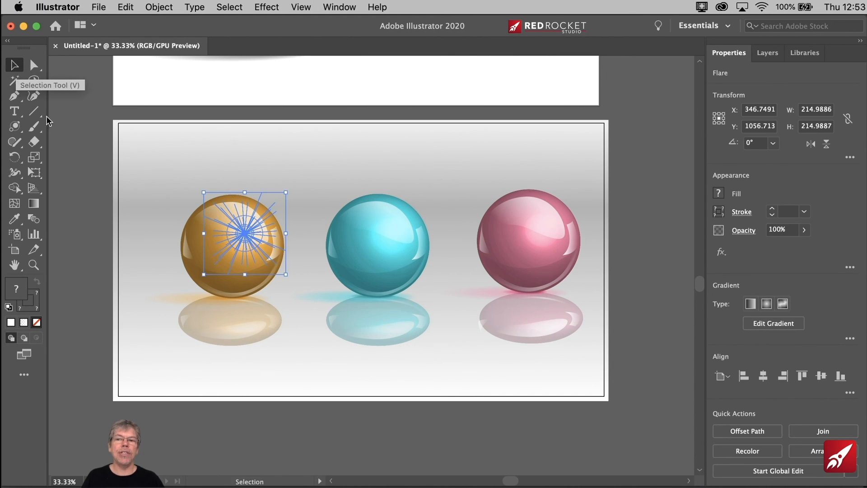
left_click(88, 180)
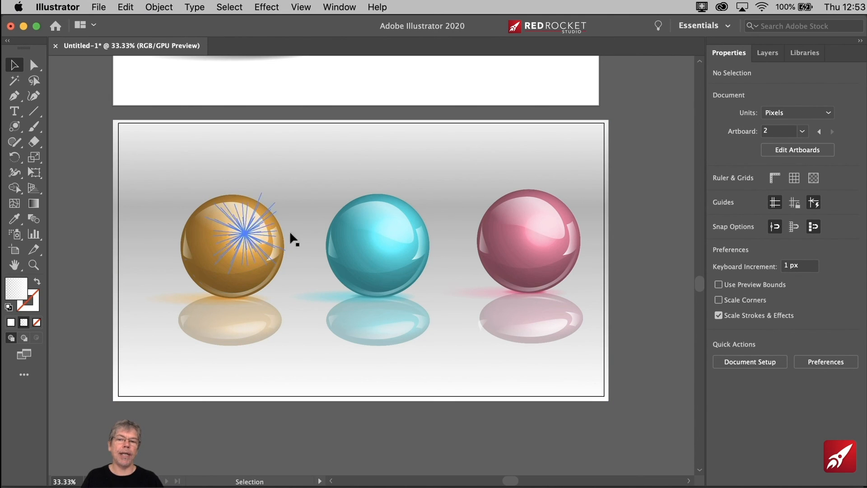
Move the flare off the gold ball onto the background and back onto the ball's highlight
left_click_drag(247, 236, 175, 185)
left_click(81, 209)
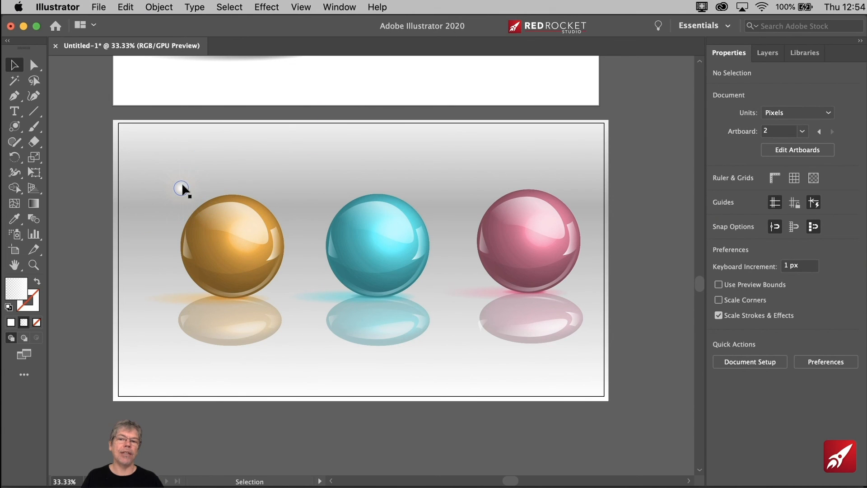
left_click_drag(181, 183, 248, 236)
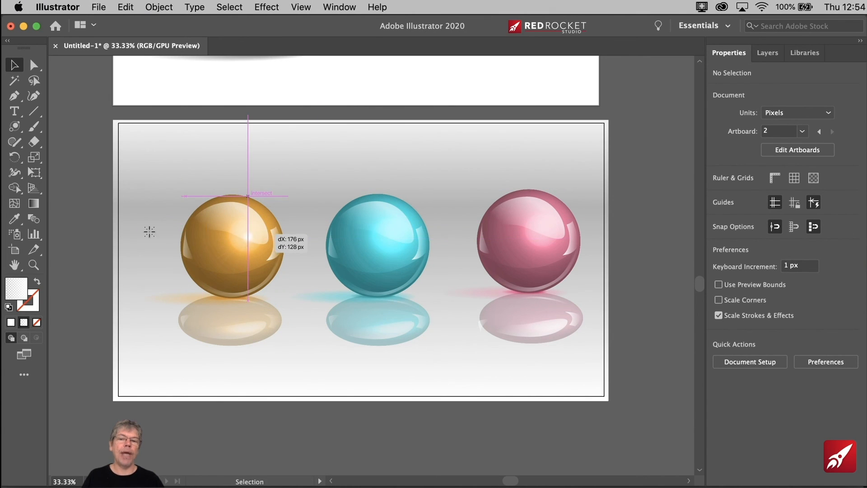
left_click(78, 231)
Draw a larger flare about 445 px wide on the teal ball's highlight
left_click_drag(16, 131, 75, 210)
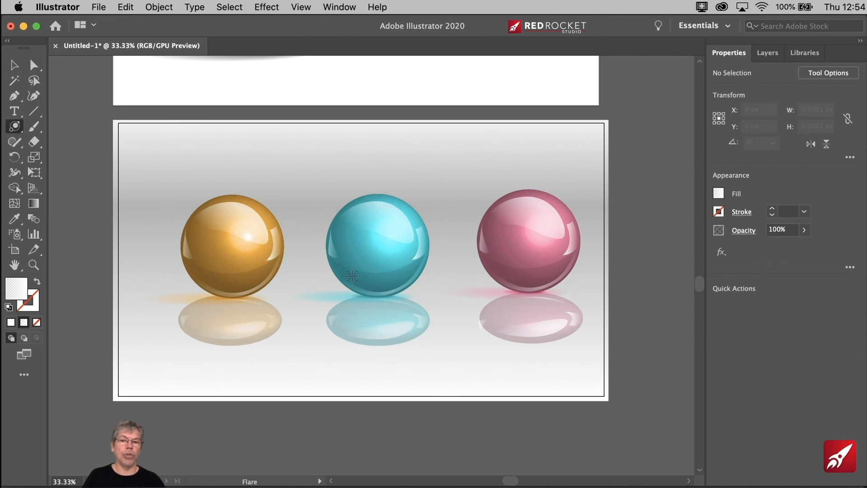
left_click_drag(393, 233, 407, 255)
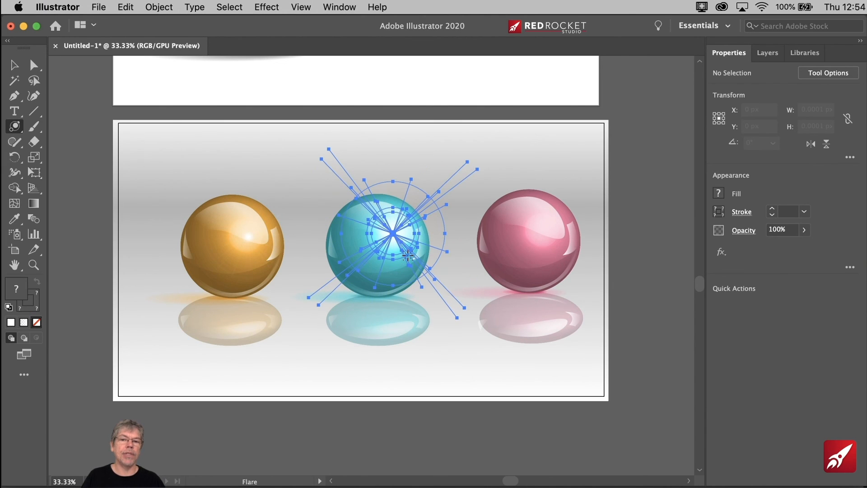
left_click(14, 65)
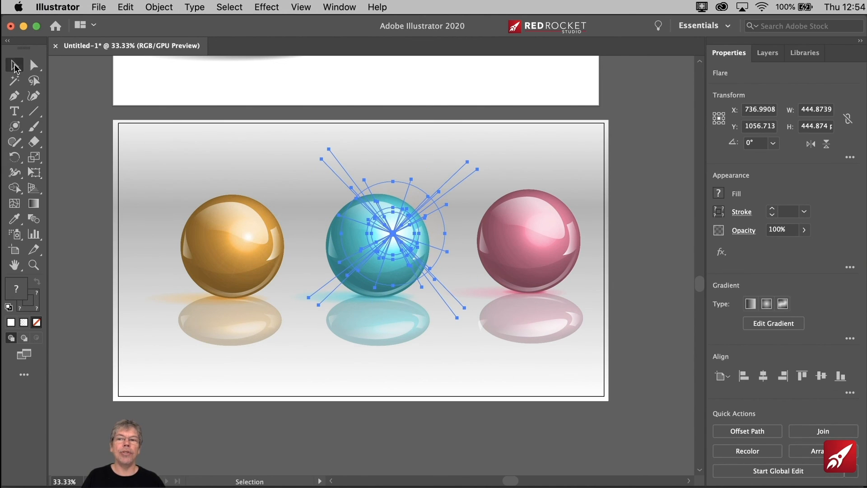
left_click(71, 89)
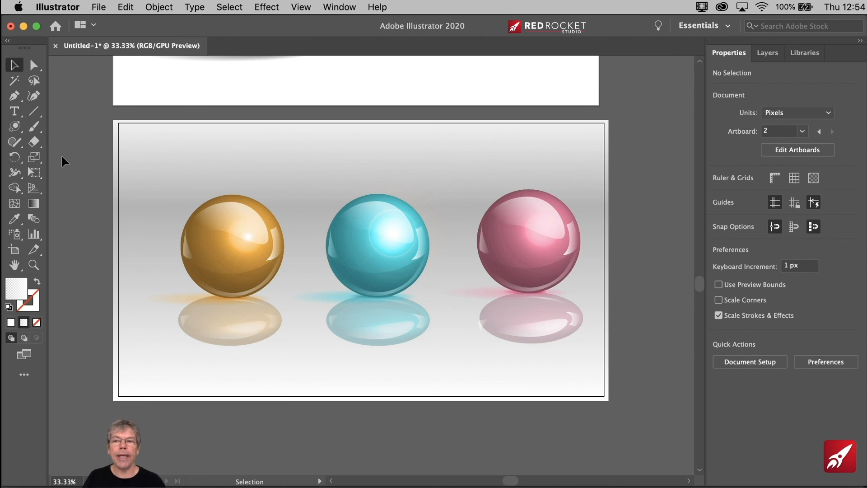
Draw a small flare about 94 px wide on the pink ball's highlight
left_click_drag(20, 128, 75, 204)
left_click_drag(543, 229, 545, 231)
left_click(14, 64)
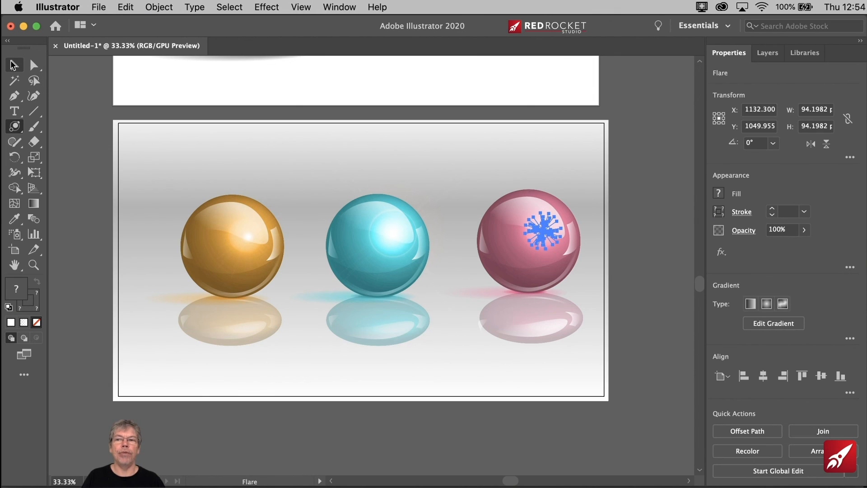
left_click(90, 94)
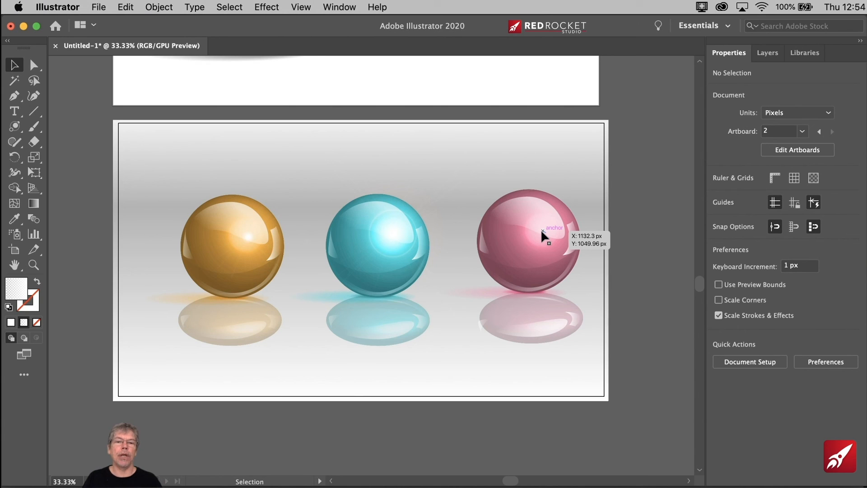
Move the small flare to the pink ball's outer edge and back onto the ball's highlight
left_click_drag(542, 228, 543, 231)
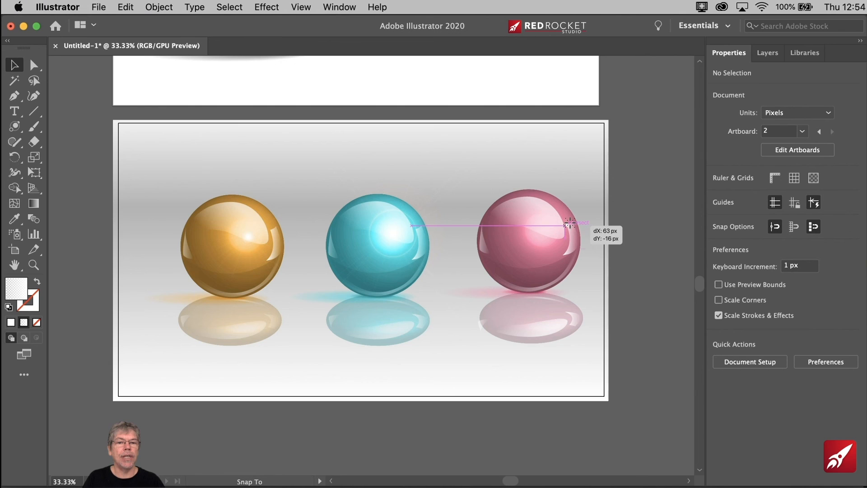
left_click(569, 223)
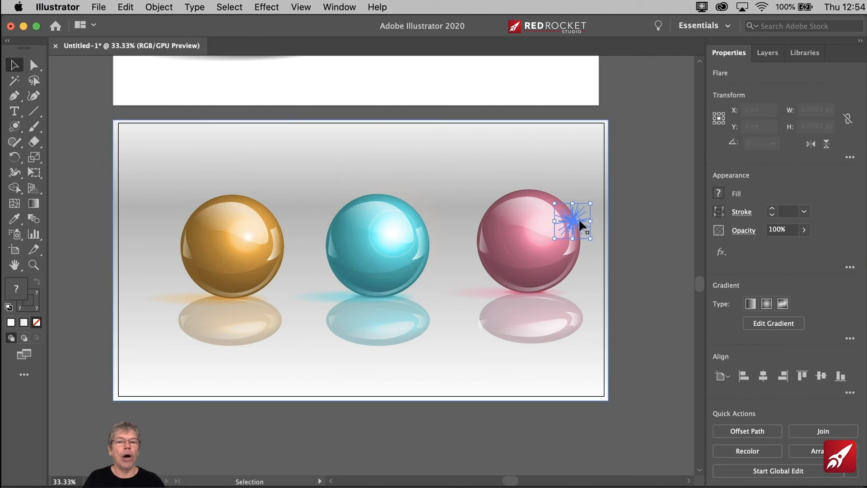
left_click(637, 218)
mouse_move(572, 219)
left_mouse_down()
mouse_move(544, 234)
mouse_move(541, 227)
mouse_move(574, 227)
left_mouse_up()
left_click(643, 205)
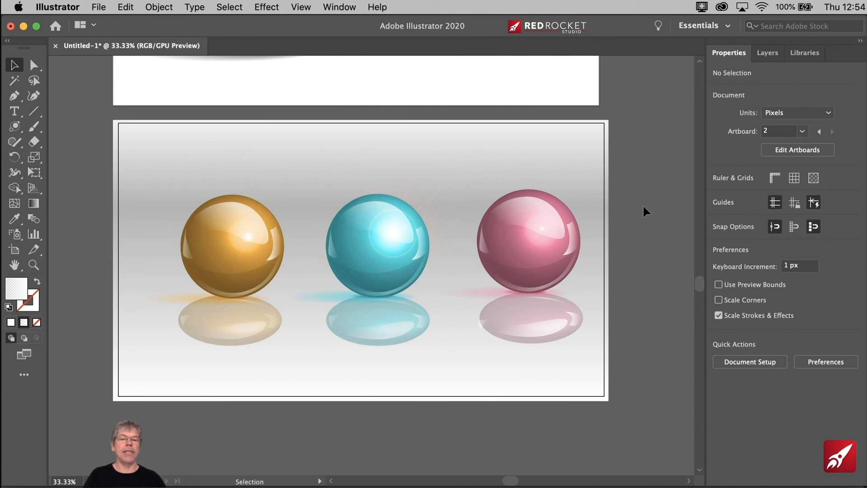